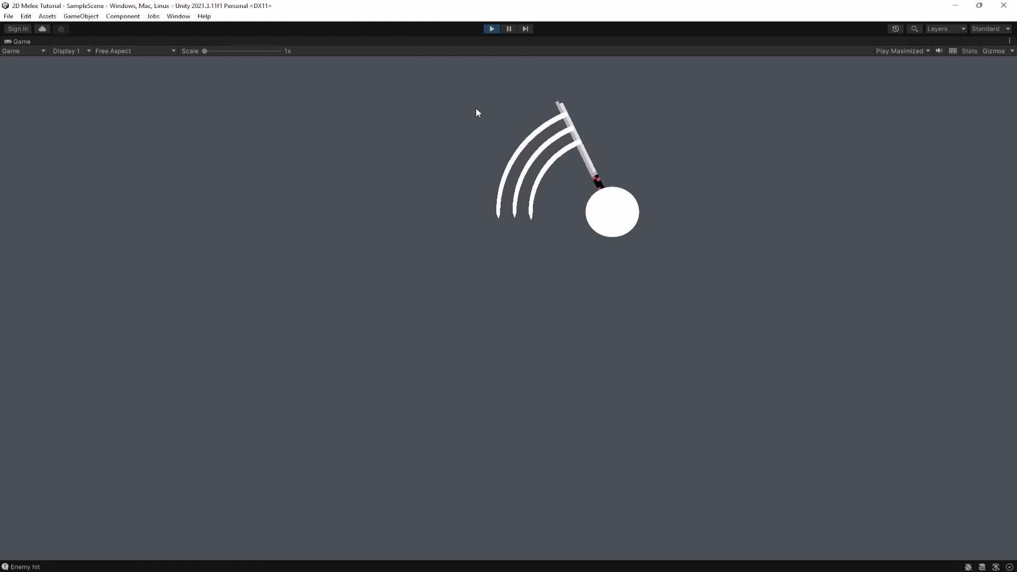
# Test the player's movement in all four directions in Play mode, and stop the game
pyautogui.press('s')
pyautogui.press('a')
pyautogui.press('w')
pyautogui.press('d')
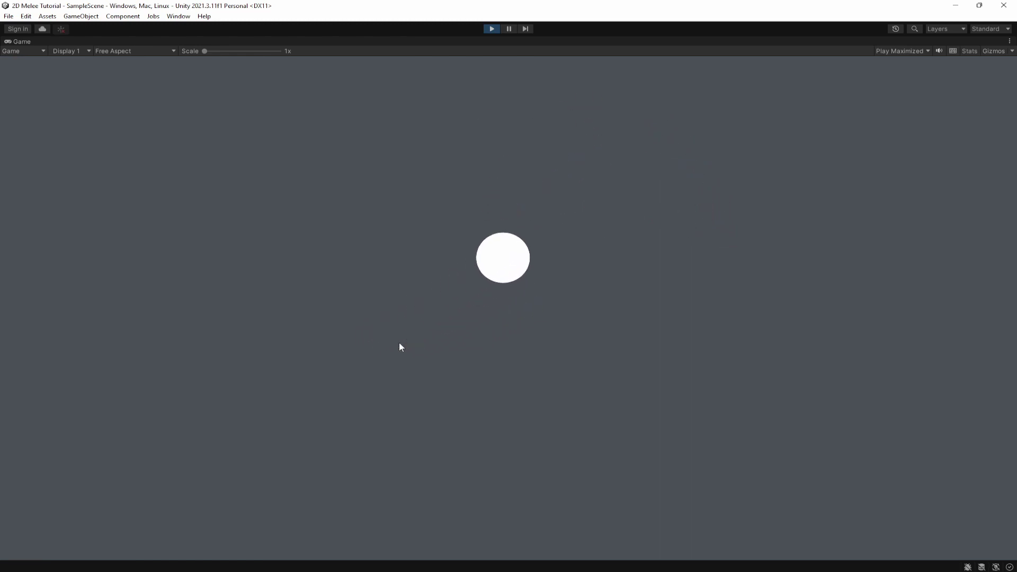
pyautogui.press('s')
pyautogui.press('a')
pyautogui.press('w')
pyautogui.press('a')
pyautogui.press('a')
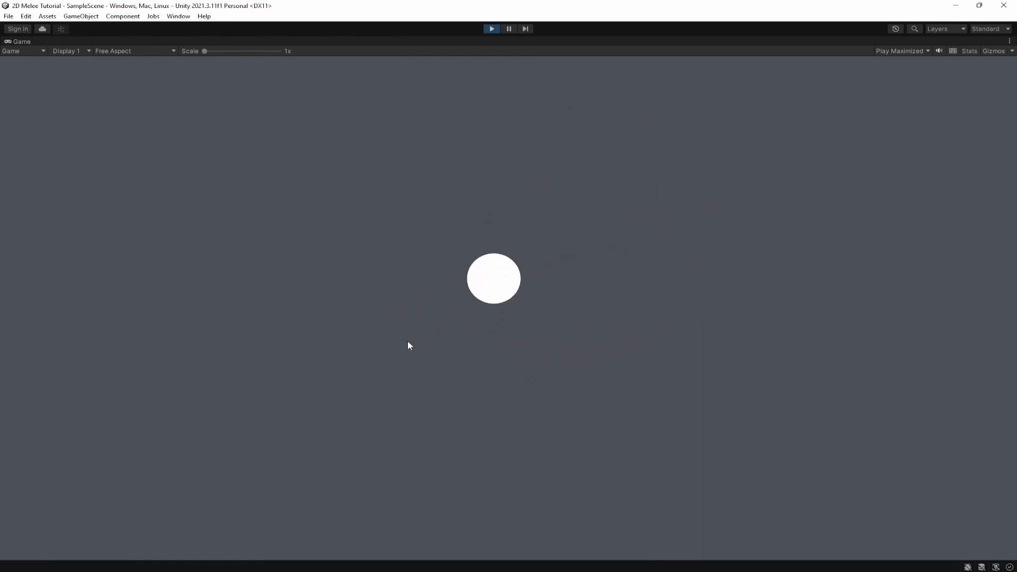
pyautogui.press('s')
pyautogui.press('a')
pyautogui.press('s')
pyautogui.press('d')
pyautogui.press('w')
pyautogui.press('d')
pyautogui.press('w')
pyautogui.press('a')
pyautogui.press('d')
pyautogui.press('s')
pyautogui.press('d')
pyautogui.press('s')
pyautogui.press('a')
pyautogui.press('w')
pyautogui.press('a')
pyautogui.press('w')
pyautogui.press('d')
pyautogui.press('s')
pyautogui.press('d')
pyautogui.press('s')
pyautogui.press('a')
pyautogui.press('w')
pyautogui.press('a')
pyautogui.press('w')
pyautogui.press('d')
pyautogui.click(492, 29)
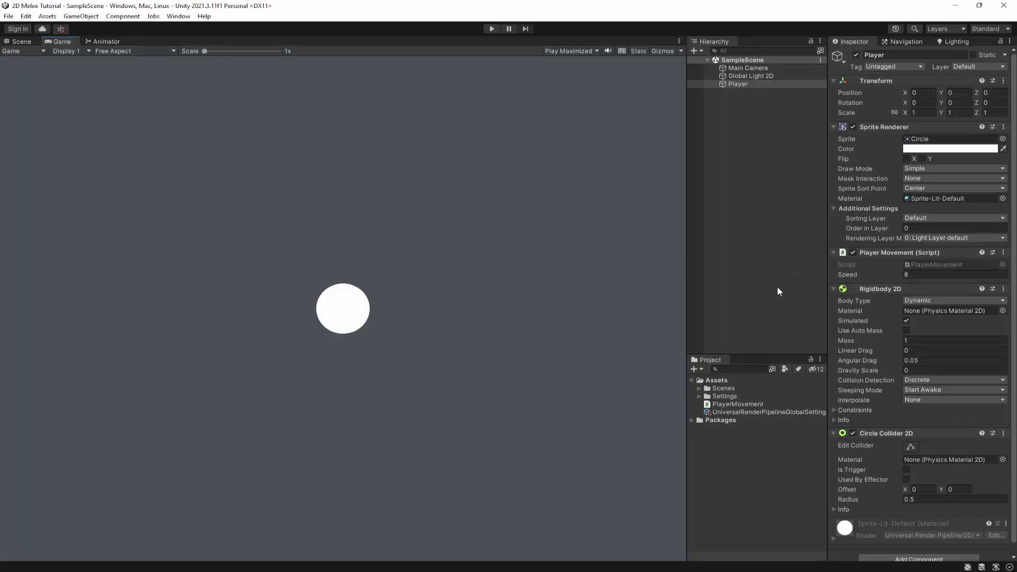
# Examine the Player object's components, including its Player Movement script, Rigidbody 2D and Circle Collider 2D
pyautogui.click(722, 85)
pyautogui.scroll(-1, 869, 290)
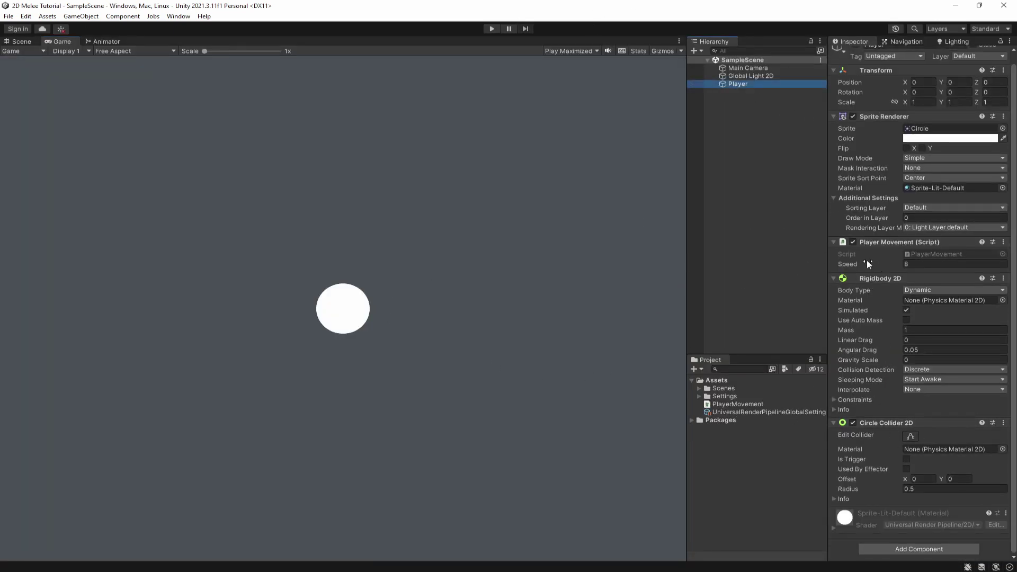
pyautogui.click(876, 278)
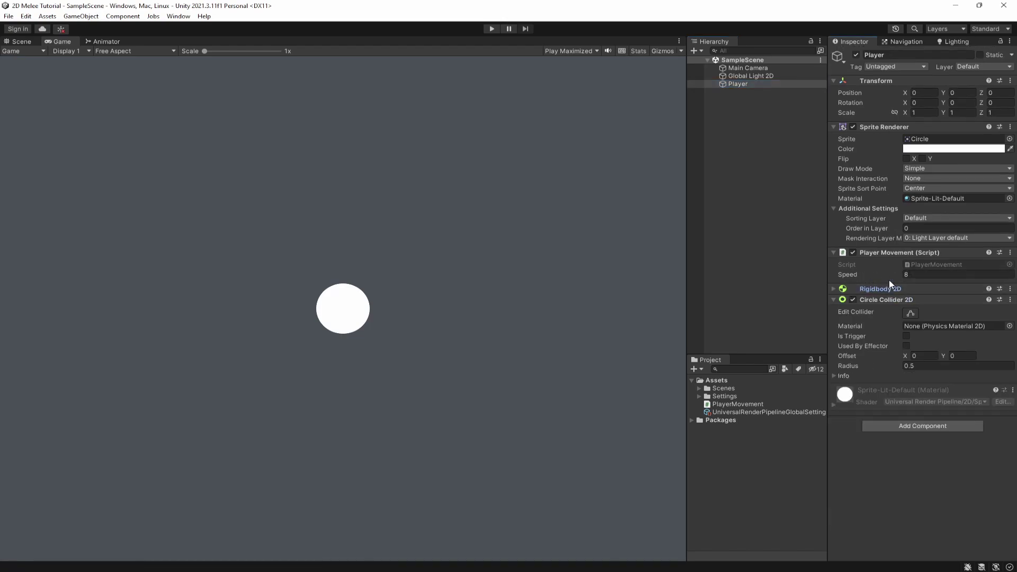
pyautogui.click(876, 290)
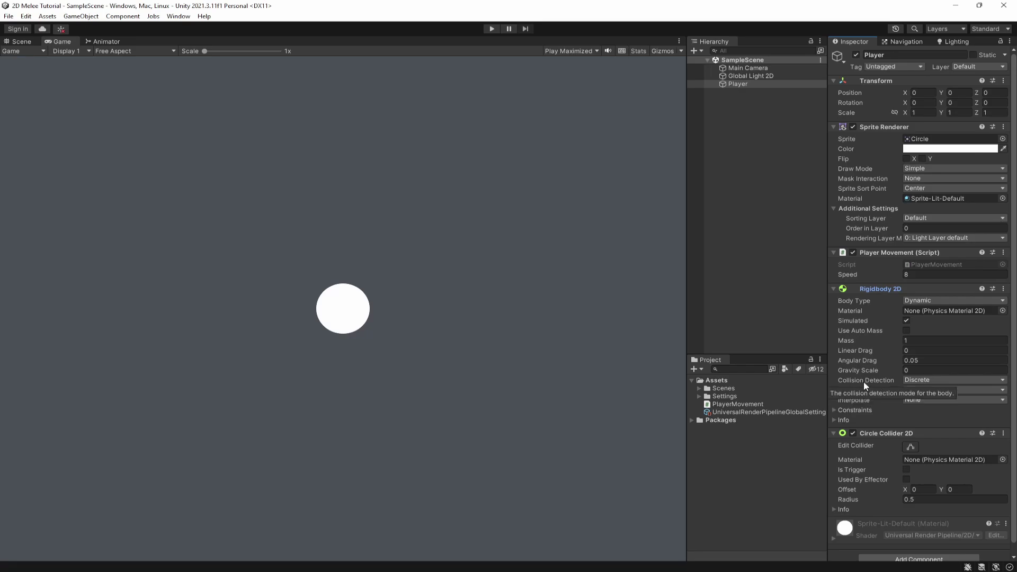
pyautogui.click(753, 83)
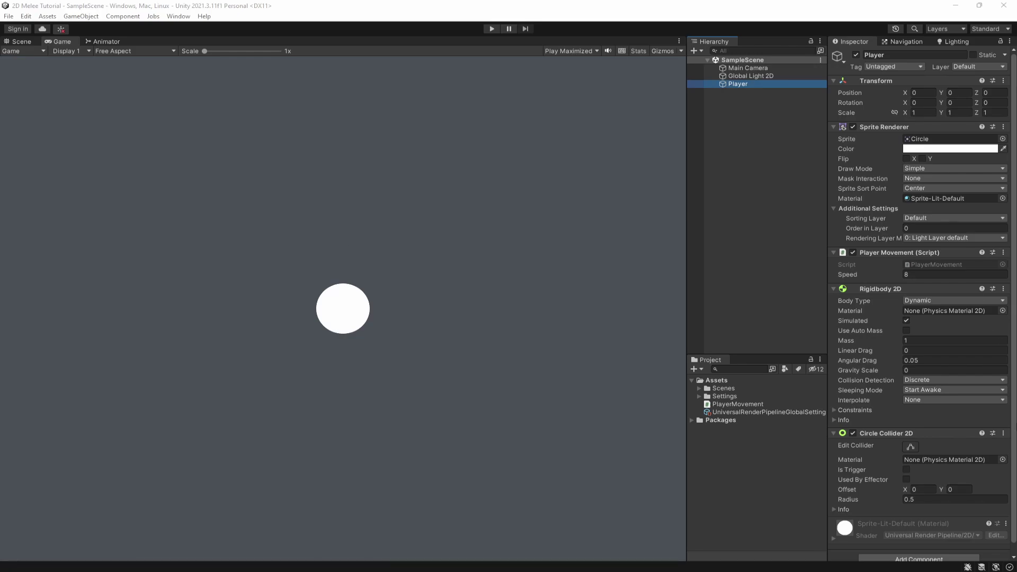
# Import the 32Sword image into Assets and apply Pixels Per Unit 16, Filter Mode Point (no filter) and Compression None
pyautogui.moveTo(86, 216); pyautogui.dragTo(726, 429)
pyautogui.click(730, 404)
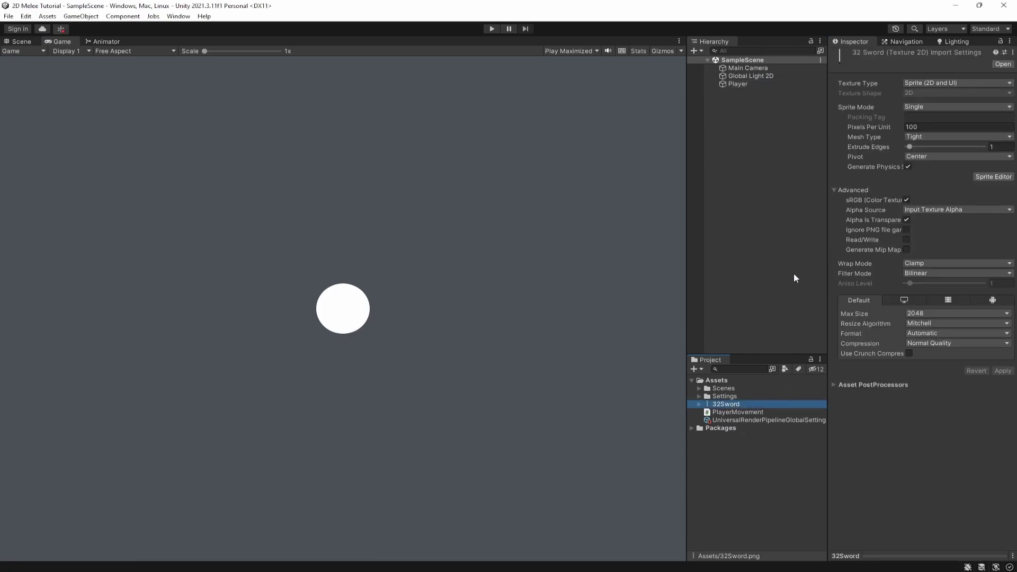
pyautogui.click(932, 126)
pyautogui.write('16')
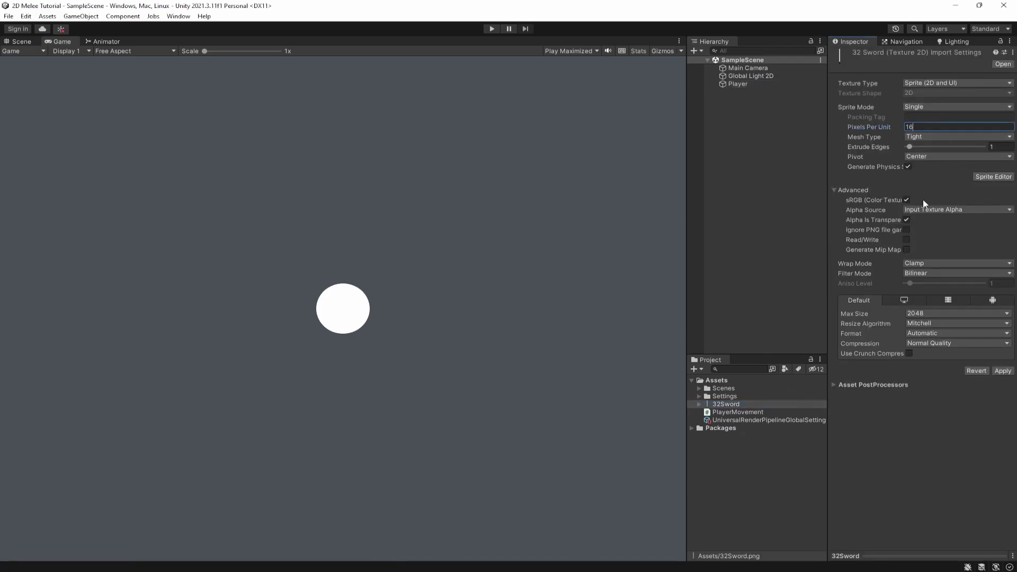
pyautogui.click(932, 273)
pyautogui.click(949, 284)
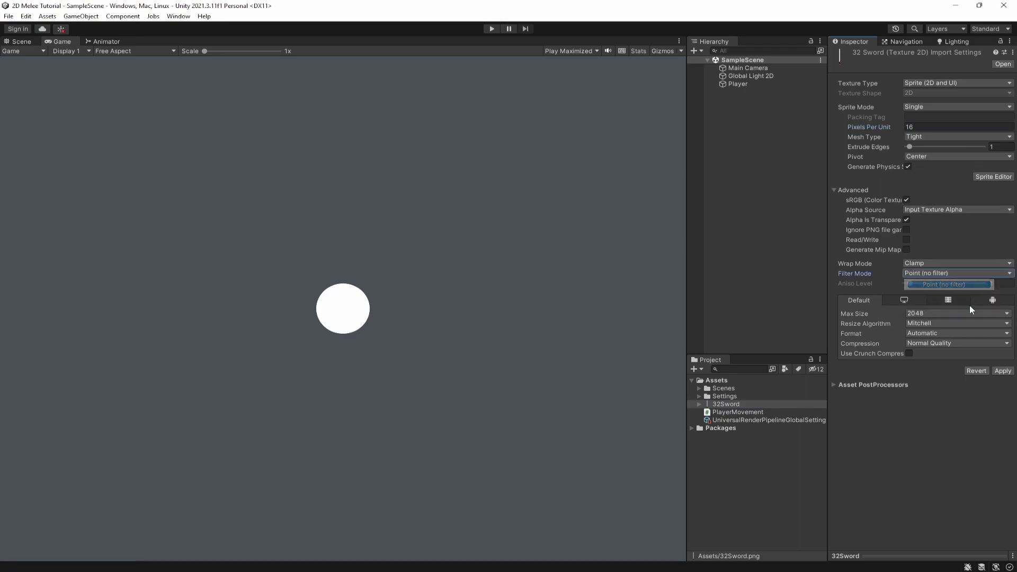
pyautogui.click(954, 343)
pyautogui.click(933, 354)
pyautogui.click(1003, 361)
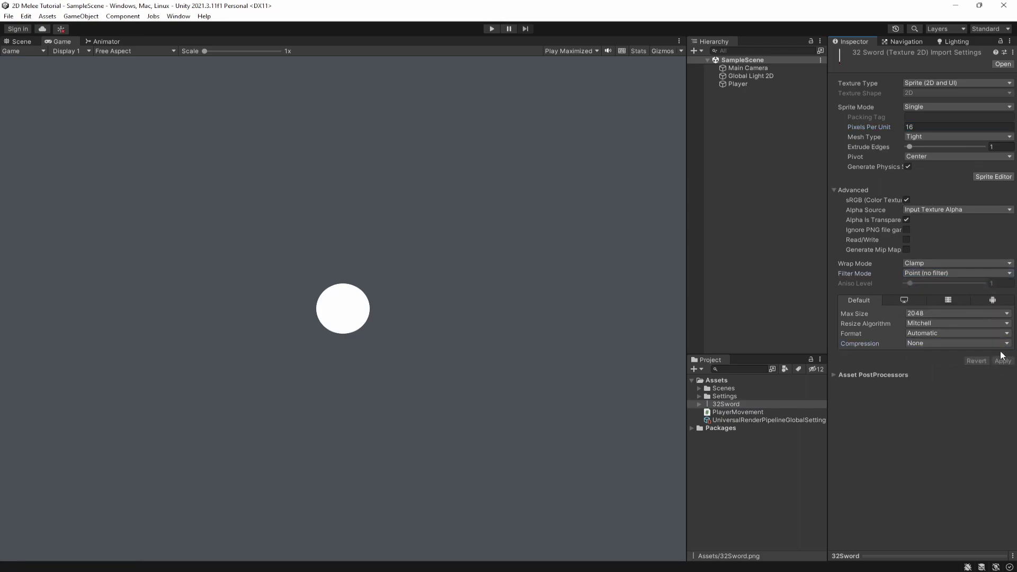
# Add the 32Sword sprite to the scene as a child of the Player object
pyautogui.click(734, 83)
pyautogui.moveTo(725, 404); pyautogui.dragTo(737, 84)
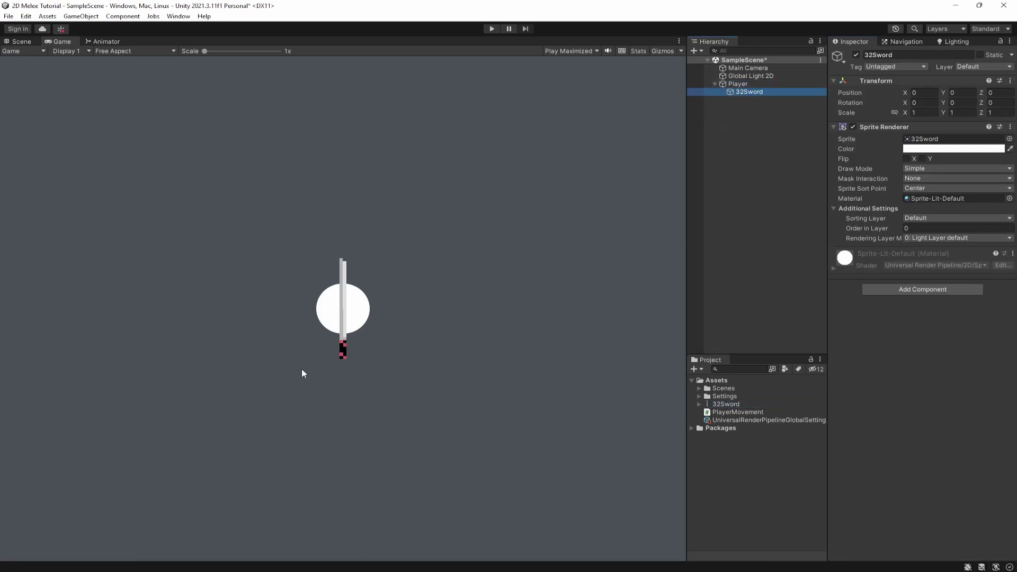
pyautogui.scroll(2, 329, 337)
pyautogui.scroll(-2, 345, 334)
pyautogui.scroll(2, 402, 318)
pyautogui.scroll(-2, 394, 338)
# Create an empty parent for the 32Sword object under Player and name it Sword
pyautogui.rightClick(739, 94)
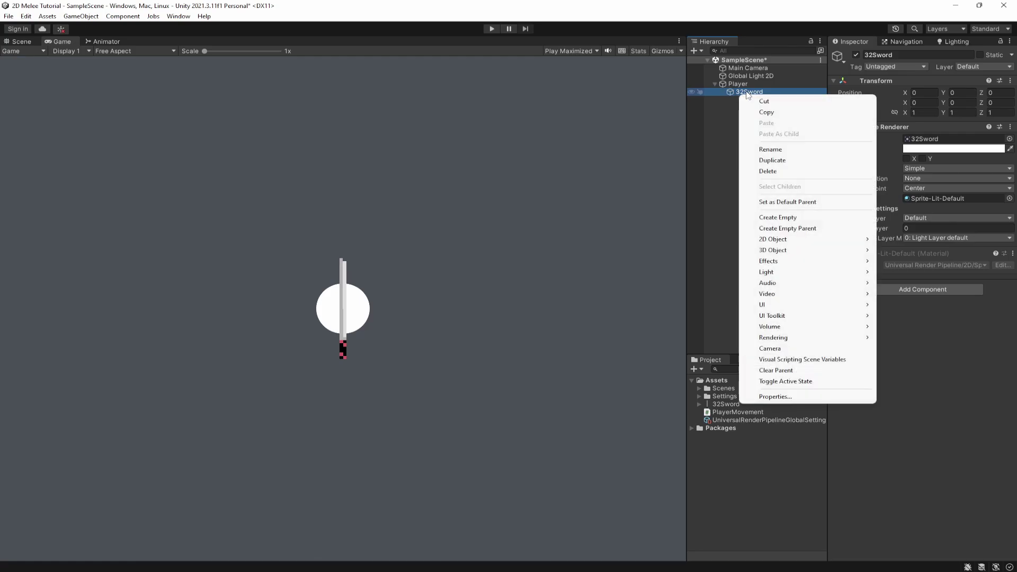
pyautogui.click(779, 228)
pyautogui.click(733, 83)
pyautogui.click(744, 91)
pyautogui.press('F2')
pyautogui.write('Sword')
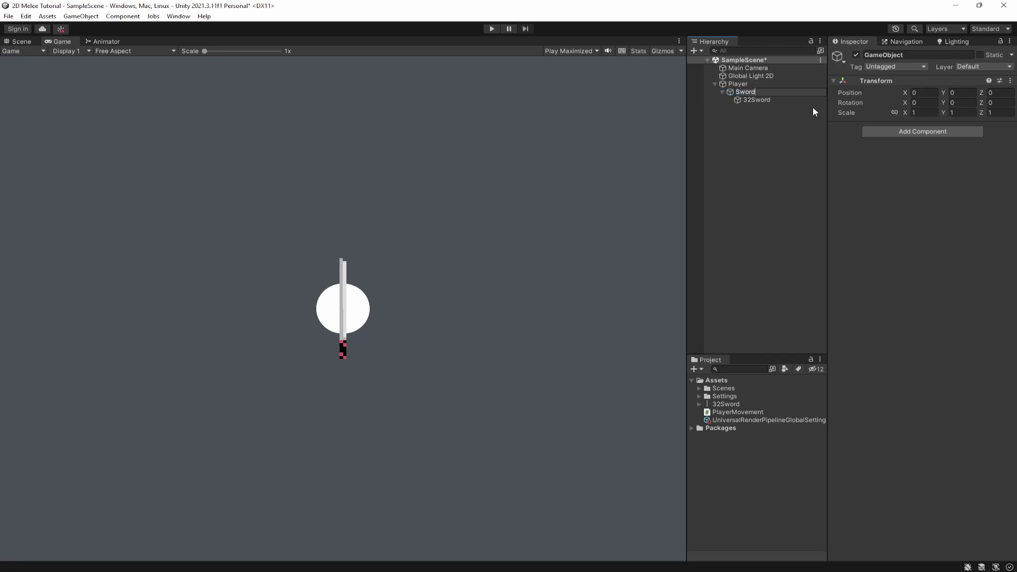
pyautogui.press('Return')
# Rename the 32Sword child object to GFX and save the scene
pyautogui.click(780, 100)
pyautogui.press('F2')
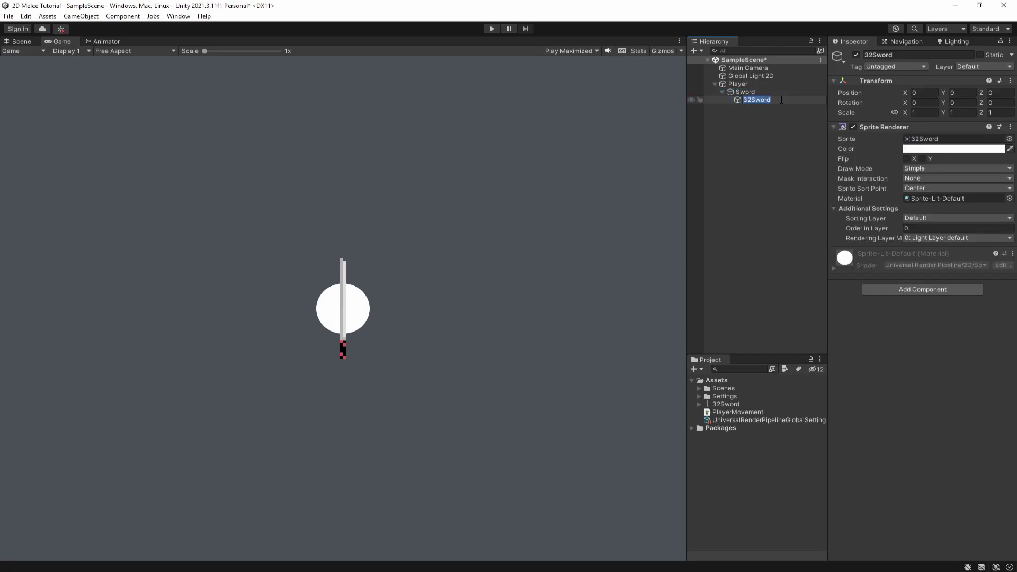
pyautogui.write('GFX')
pyautogui.press('Return')
pyautogui.hotkey('ctrl', 's')
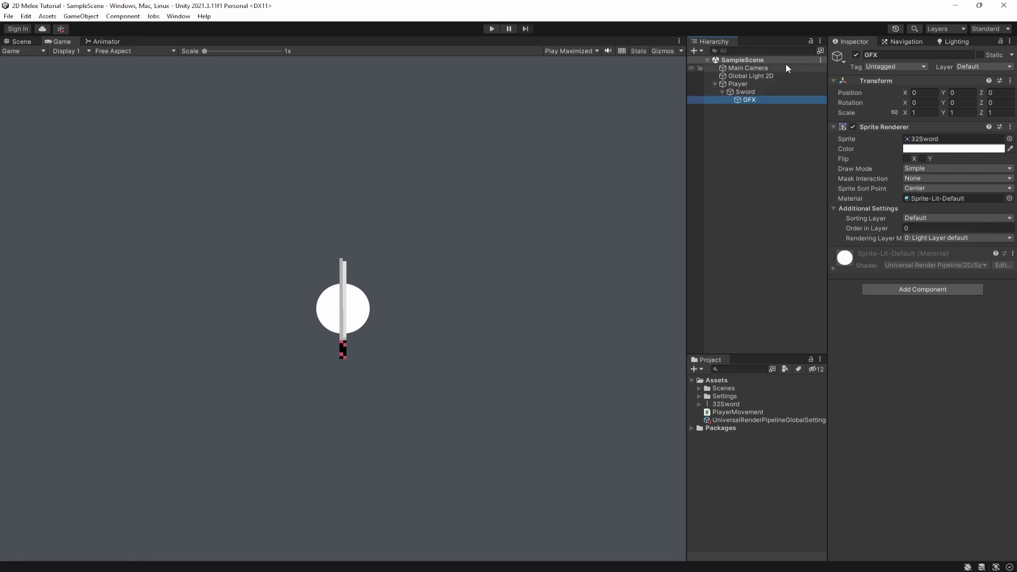
# Set the GFX object's position to X -1, Y 1 and its Z rotation to 45
pyautogui.click(770, 91)
pyautogui.click(772, 100)
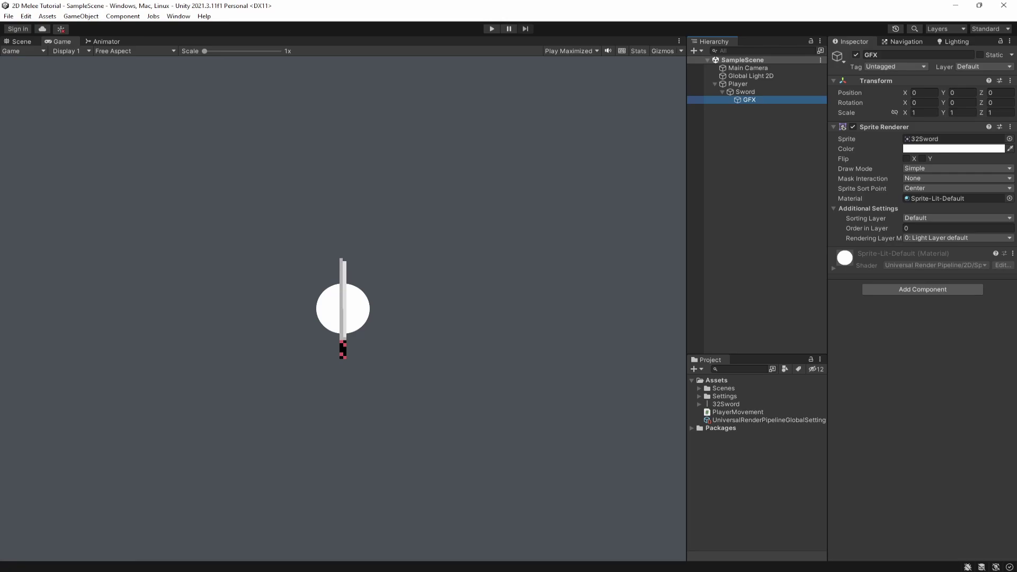
pyautogui.click(931, 92)
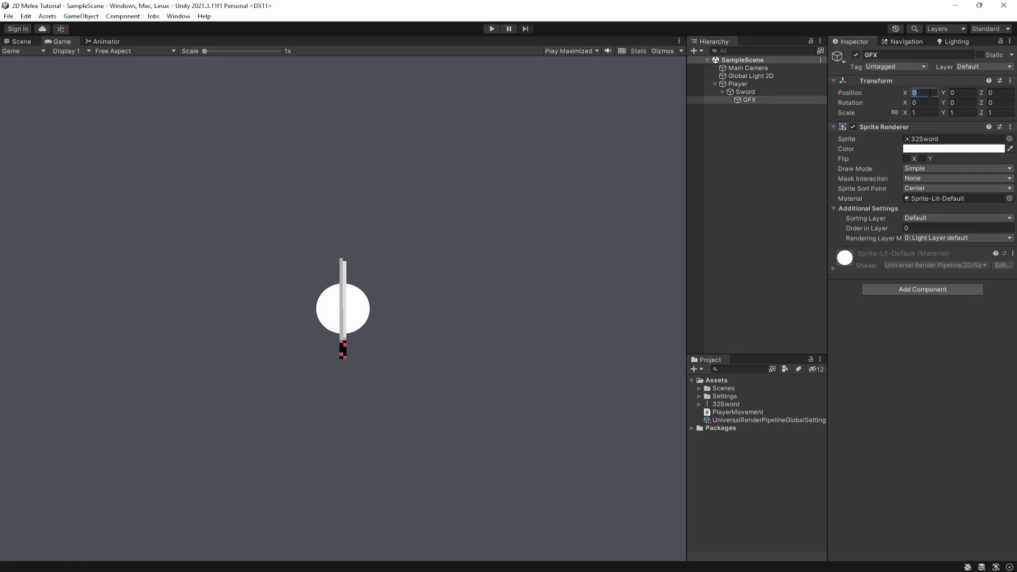
pyautogui.write('-1')
pyautogui.click(955, 92)
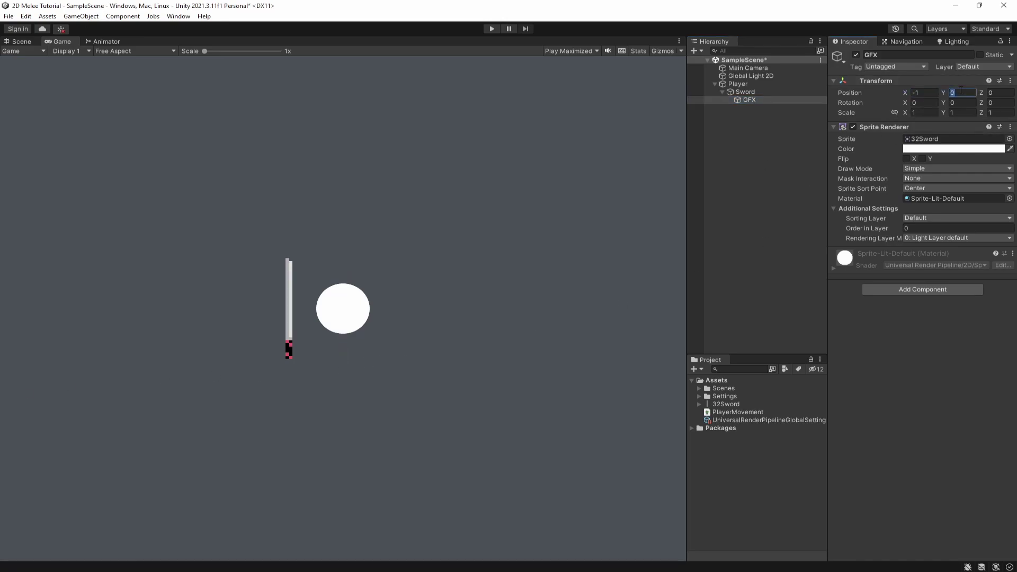
pyautogui.write('1')
pyautogui.click(930, 93)
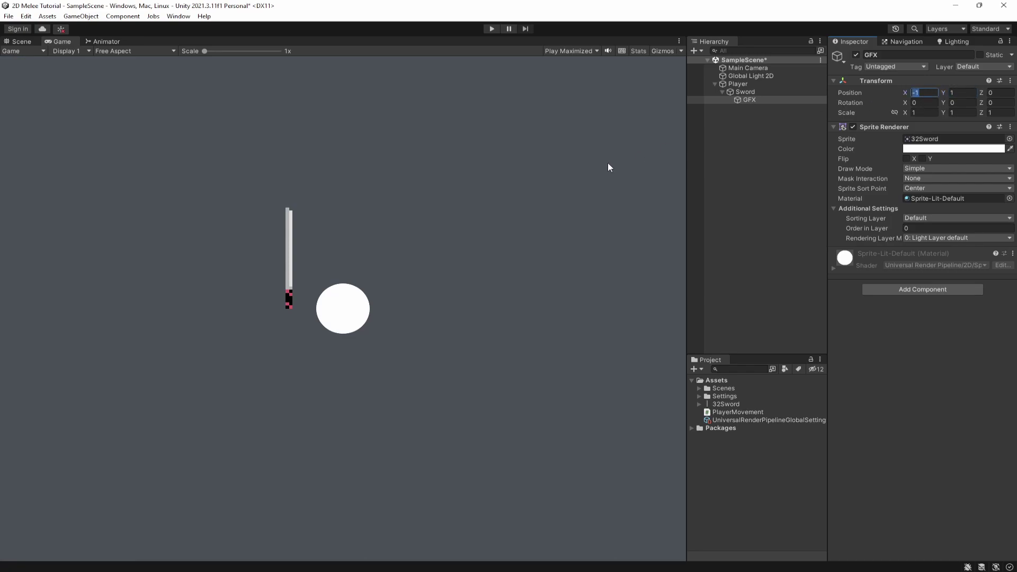
pyautogui.click(996, 103)
pyautogui.write('45')
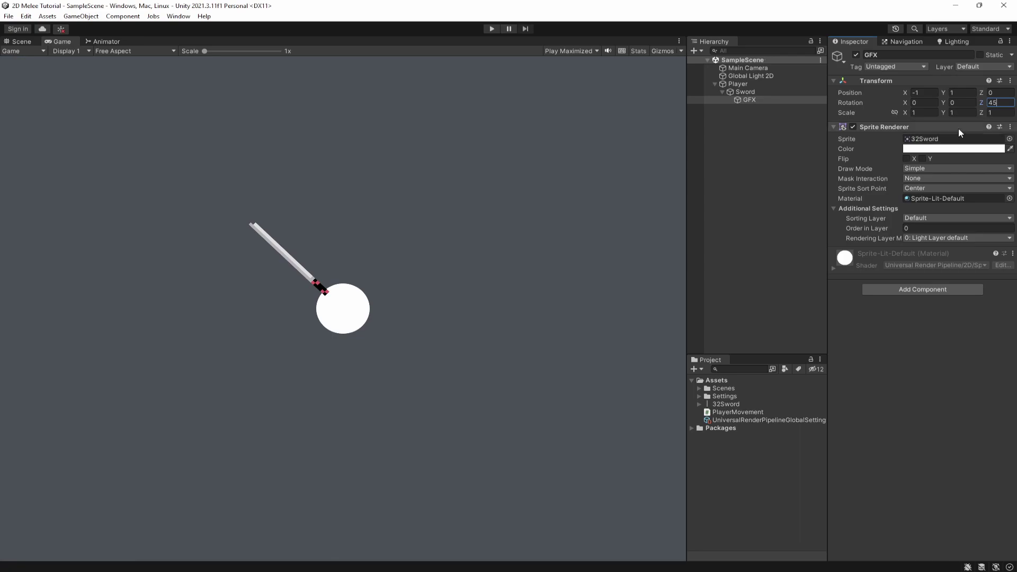
# Set the GFX sprite's Order in Layer to -1 so it renders behind the player
pyautogui.click(750, 96)
pyautogui.click(938, 230)
pyautogui.write('-1')
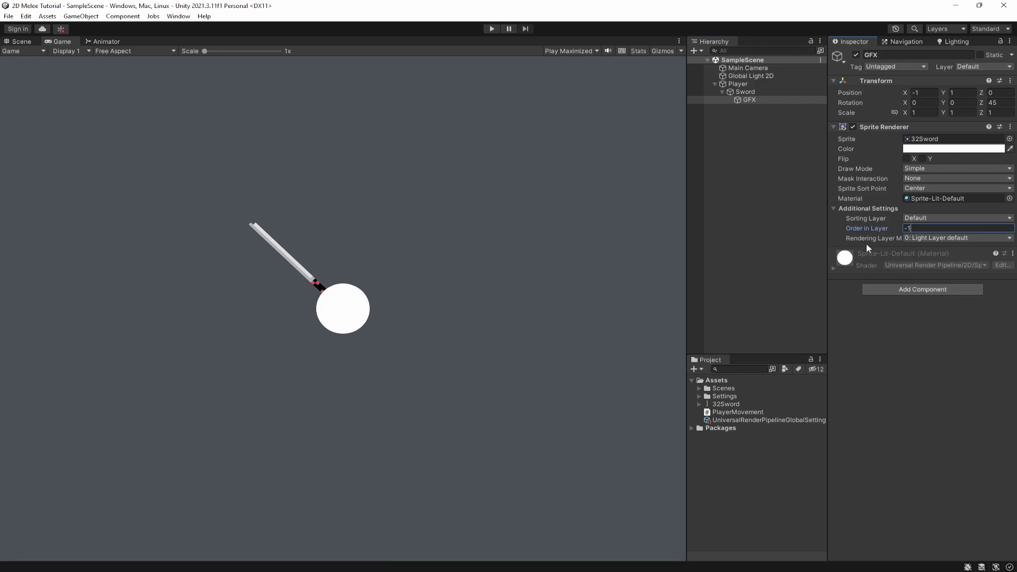
# Try rotating the Sword parent object around the player on Z, and reset its Z rotation to 0
pyautogui.click(742, 93)
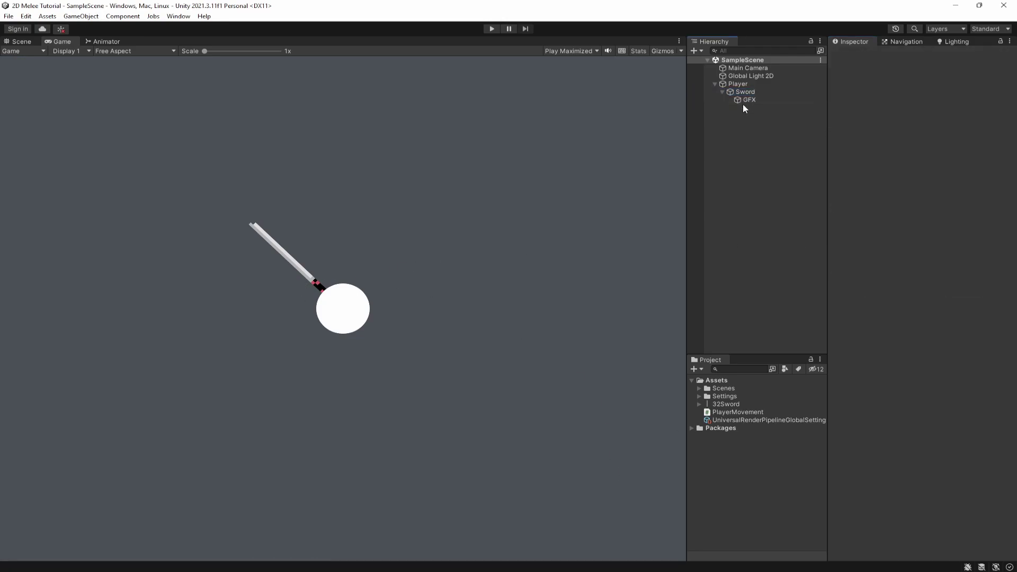
pyautogui.moveTo(982, 102); pyautogui.dragTo(879, 98)
pyautogui.click(749, 100)
pyautogui.click(747, 92)
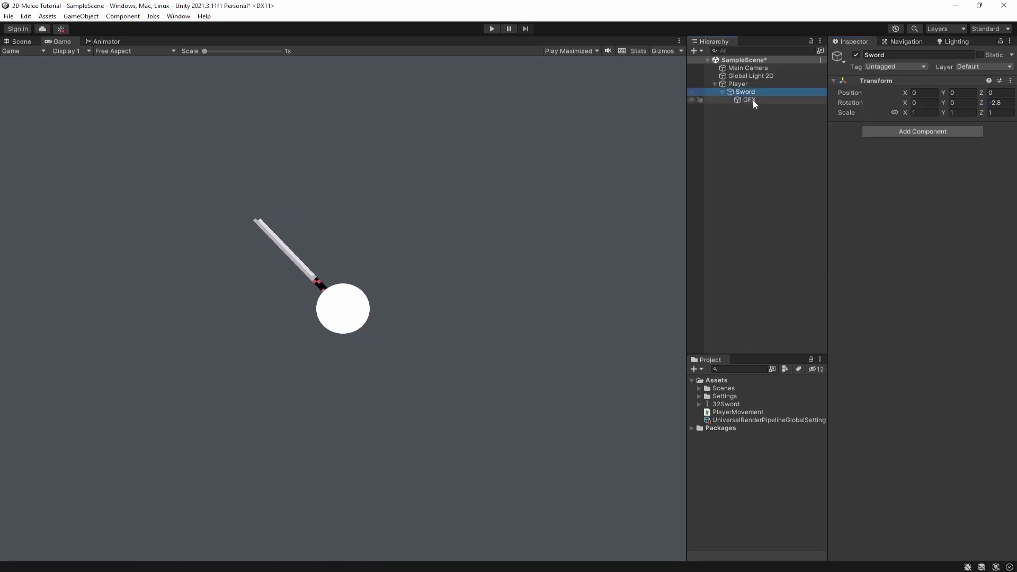
pyautogui.click(1010, 104)
pyautogui.write('0')
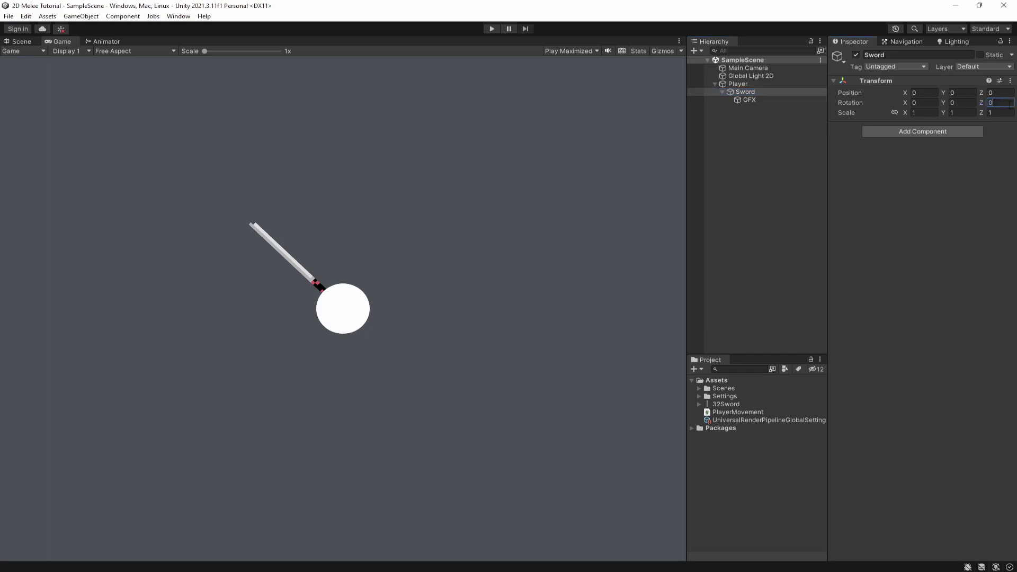
# Deactivate the Sword object under Player and save the scene
pyautogui.click(723, 92)
pyautogui.click(737, 84)
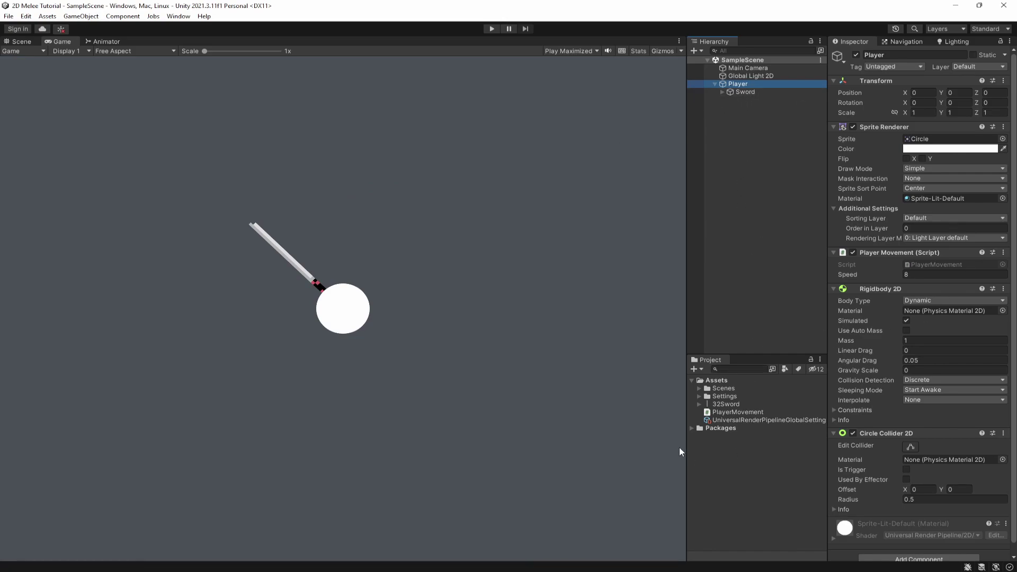
pyautogui.click(751, 91)
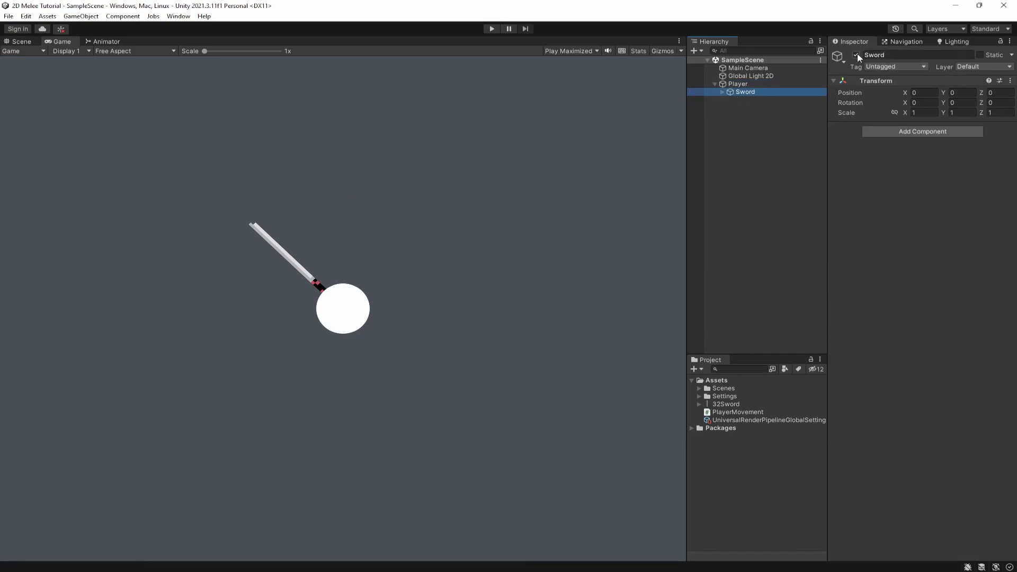
pyautogui.click(856, 55)
pyautogui.hotkey('ctrl', 's')
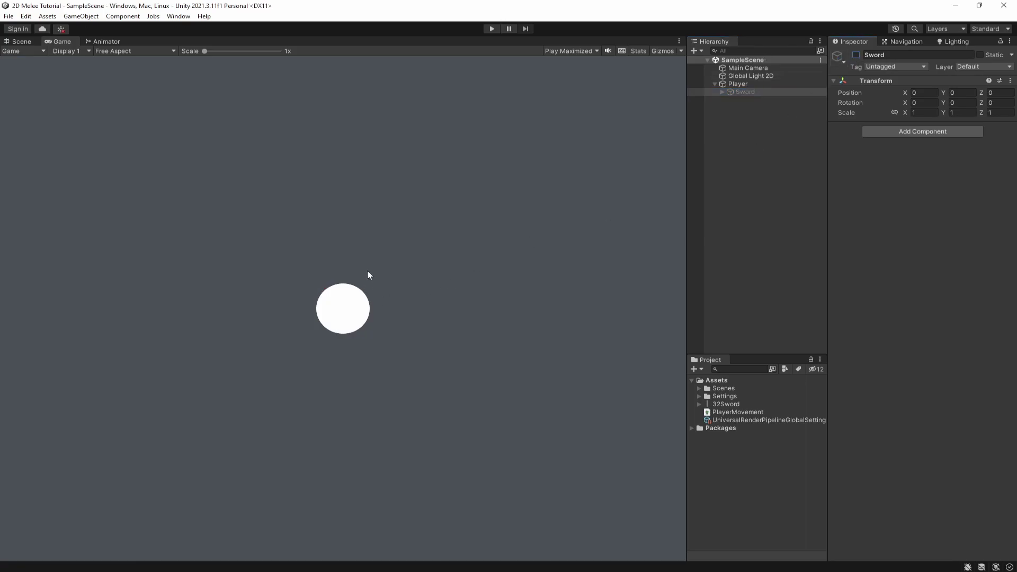
# Open the Animation window with the Player object selected and dock it below the Game view
pyautogui.click(746, 84)
pyautogui.click(747, 91)
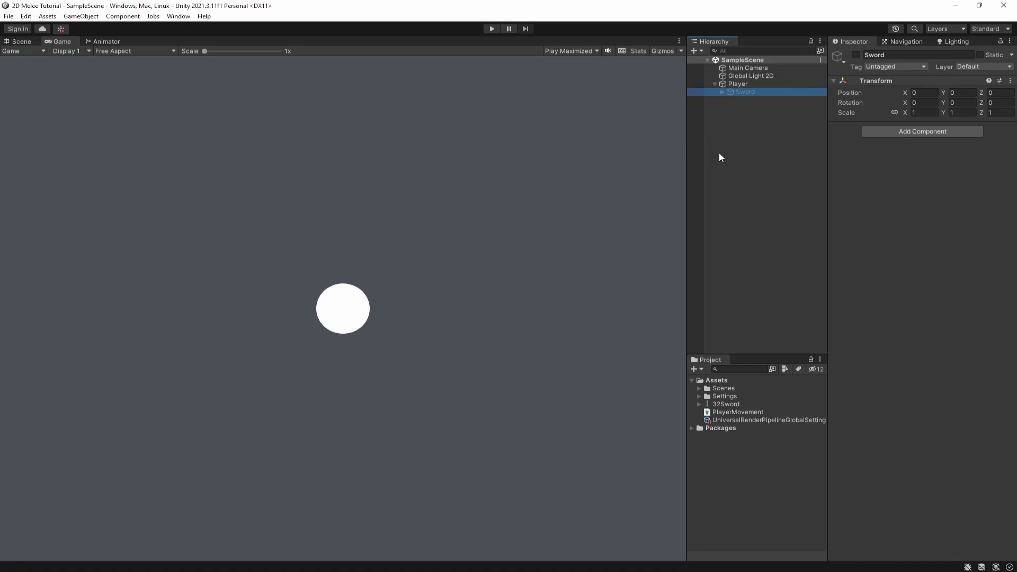
pyautogui.click(742, 83)
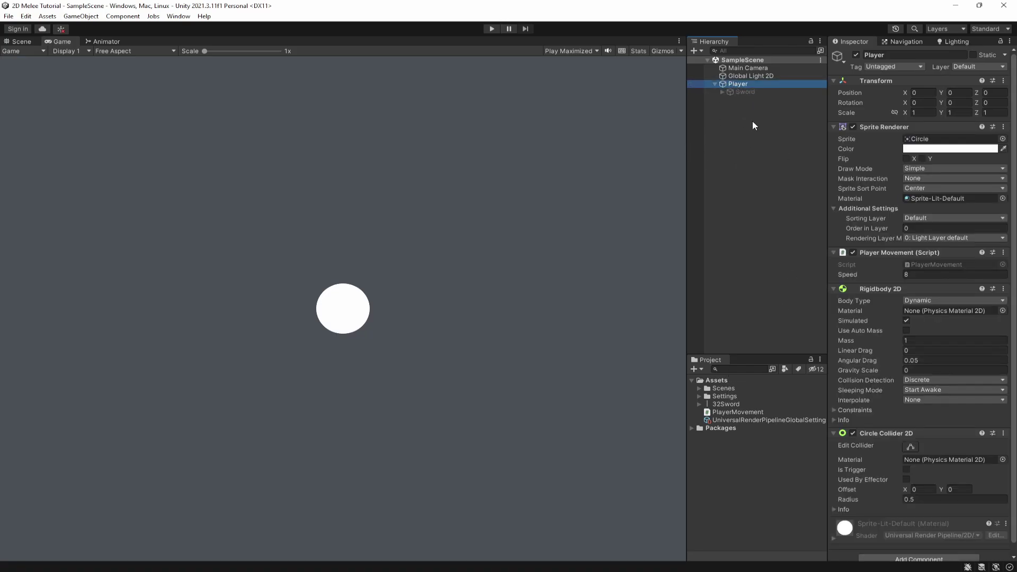
pyautogui.click(179, 15)
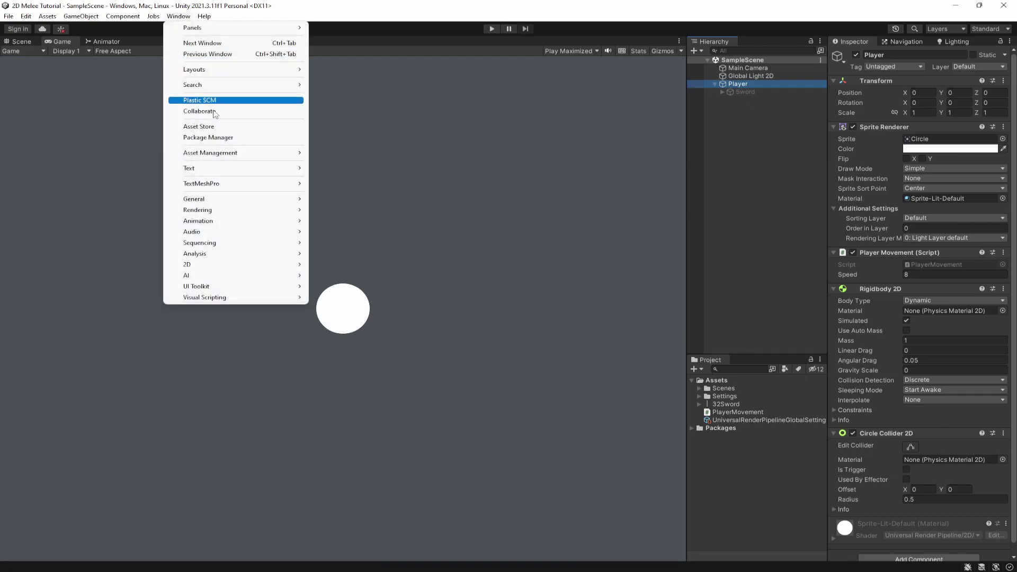
pyautogui.moveTo(206, 221)
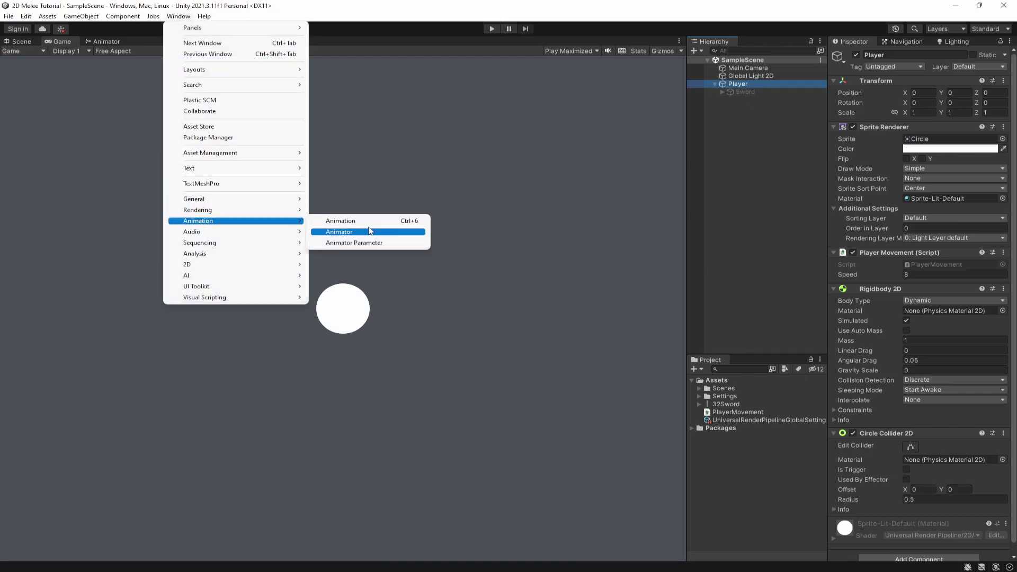
pyautogui.click(339, 221)
pyautogui.moveTo(625, 291); pyautogui.dragTo(430, 464)
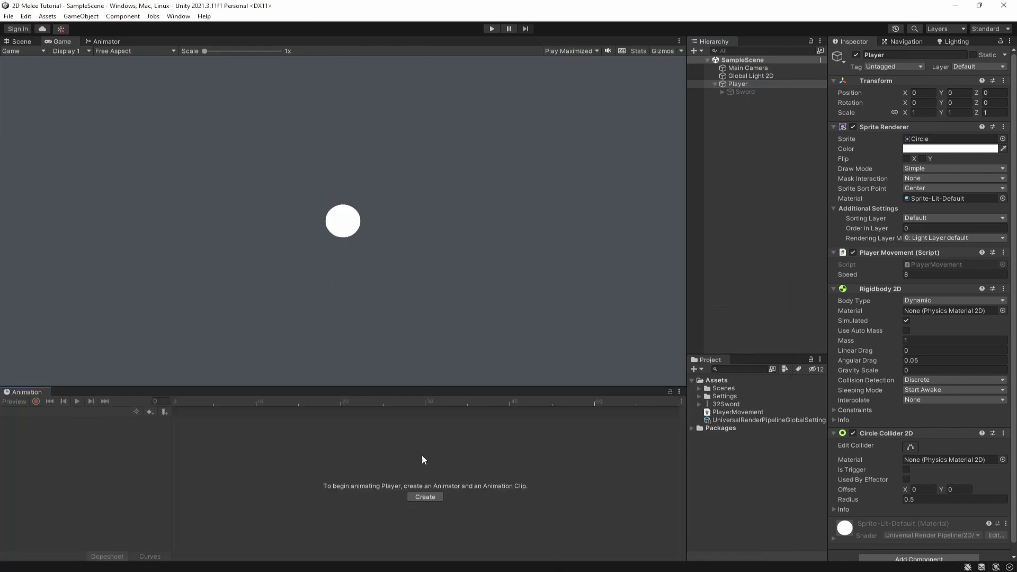
# Create an animation clip named PlayerAttack for the Player and turn on keyframe recording
pyautogui.click(443, 496)
pyautogui.write('PlayerAttack')
pyautogui.press('Return')
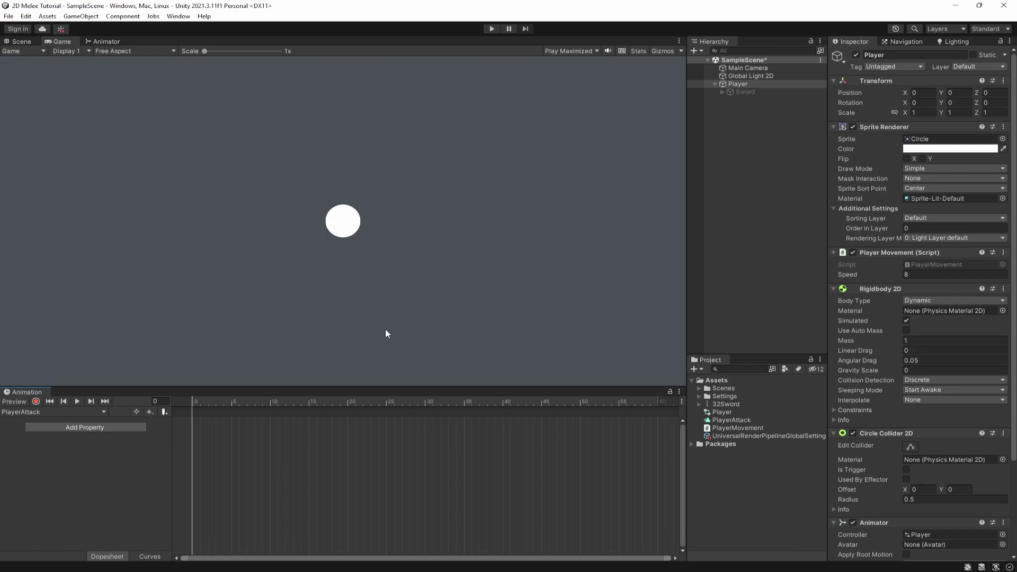
pyautogui.click(36, 401)
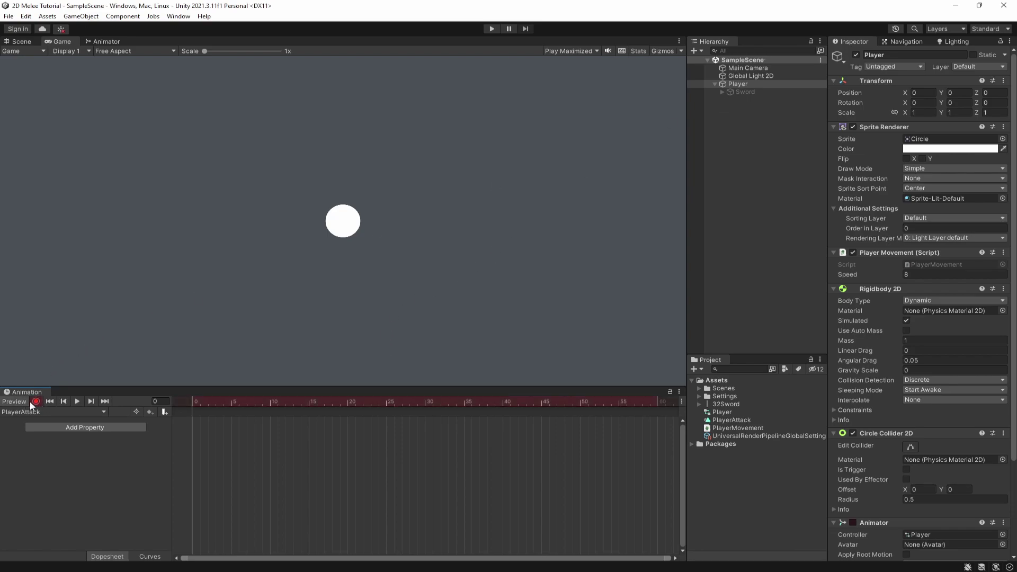
# Key the Sword object as active at frame 0 and set its Z rotation to -90 at frame 20
pyautogui.click(743, 92)
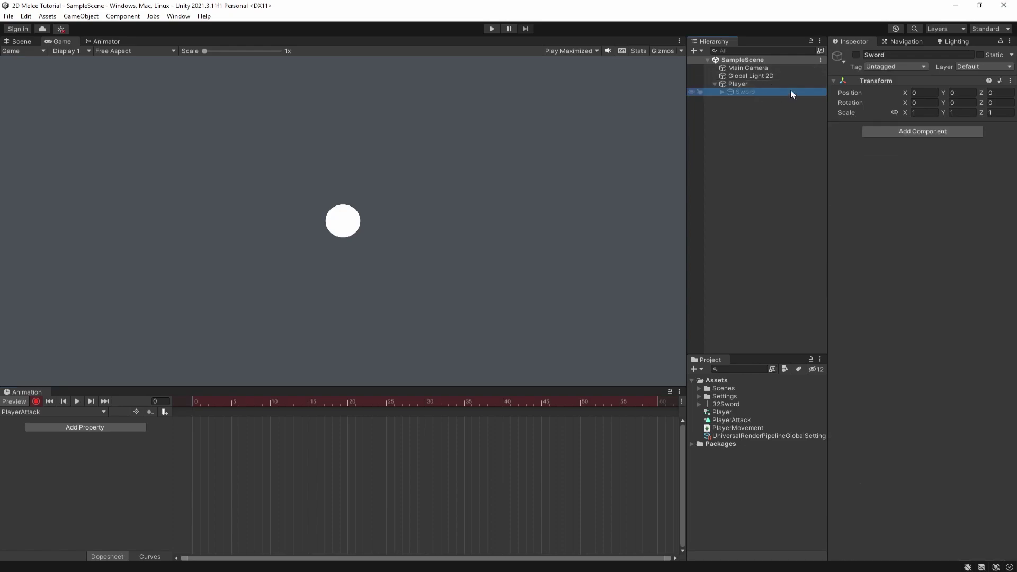
pyautogui.click(856, 55)
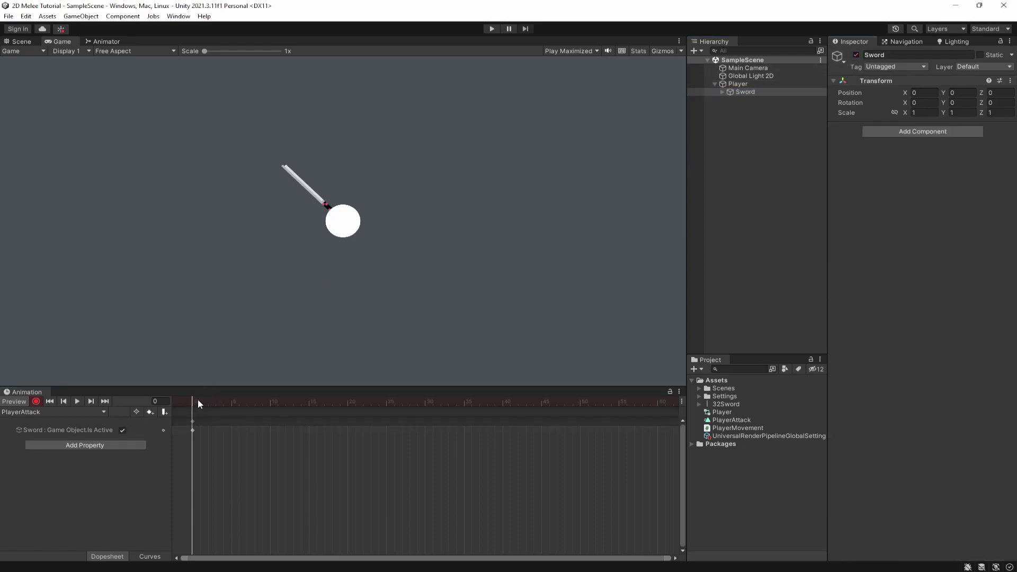
pyautogui.moveTo(192, 402); pyautogui.dragTo(348, 412)
pyautogui.click(1000, 102)
pyautogui.write('455')
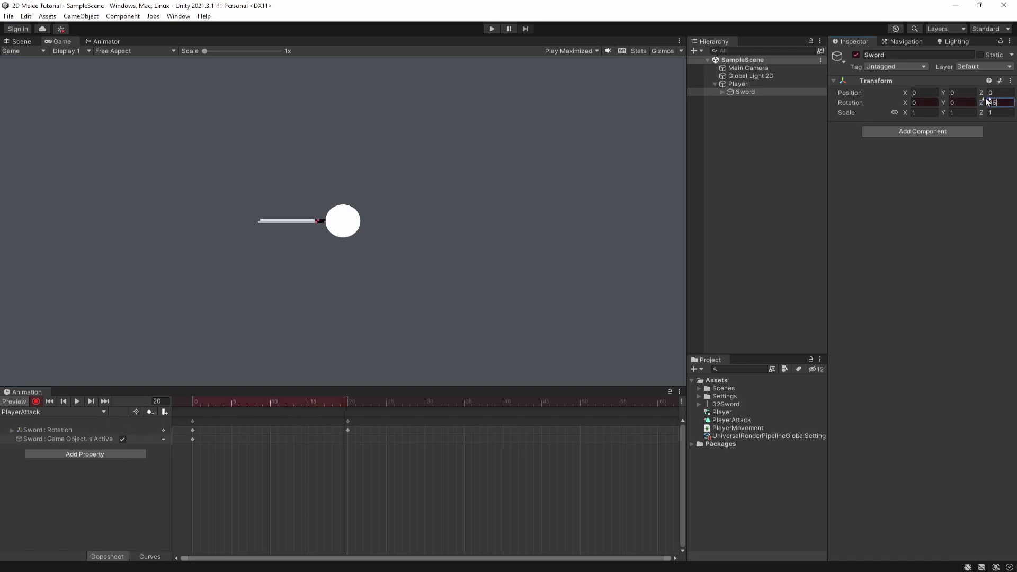
pyautogui.write('90')
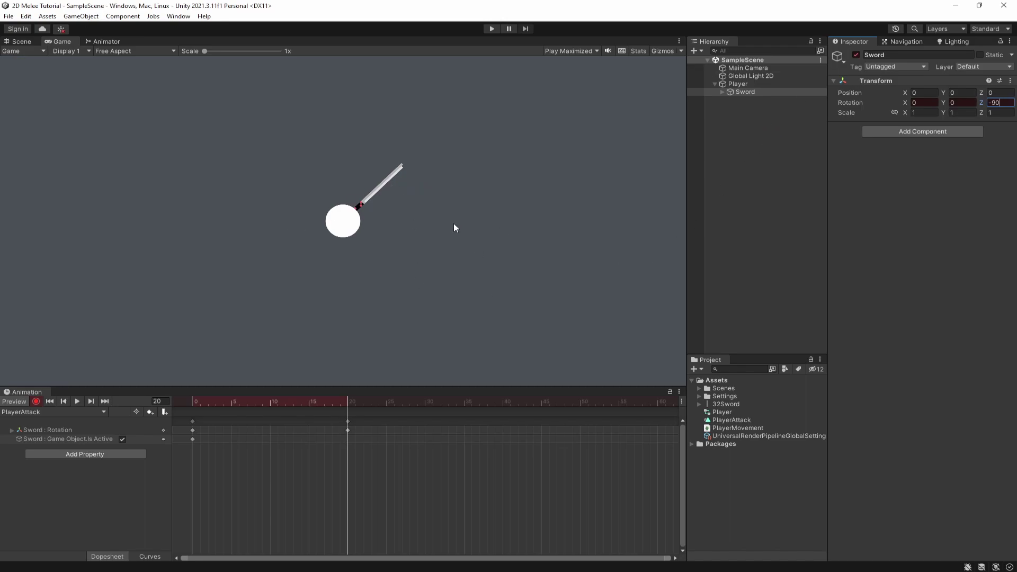
# Stop keyframe recording, play back the sword swing, and return the playhead to frame 0
pyautogui.click(36, 401)
pyautogui.click(77, 401)
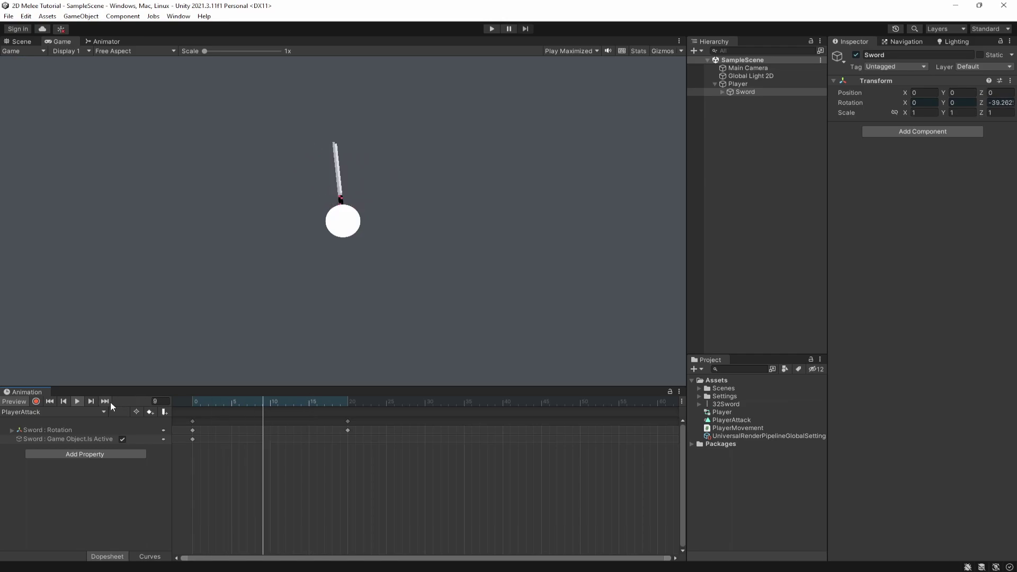
pyautogui.click(74, 401)
pyautogui.click(191, 403)
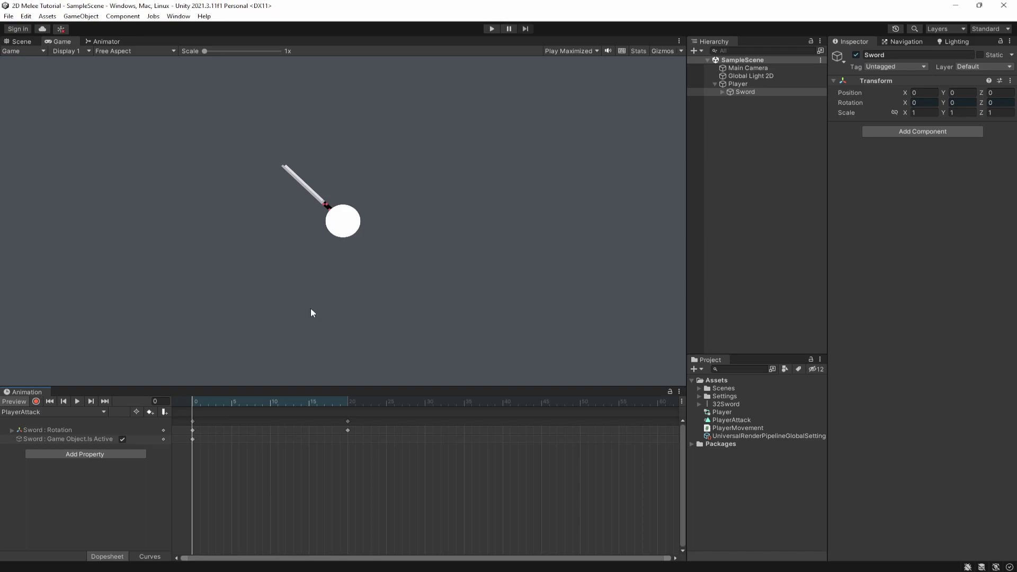
# Record the Sword object as inactive at frame 20 of the PlayerAttack clip, and stop recording
pyautogui.moveTo(192, 403); pyautogui.dragTo(348, 397)
pyautogui.click(36, 402)
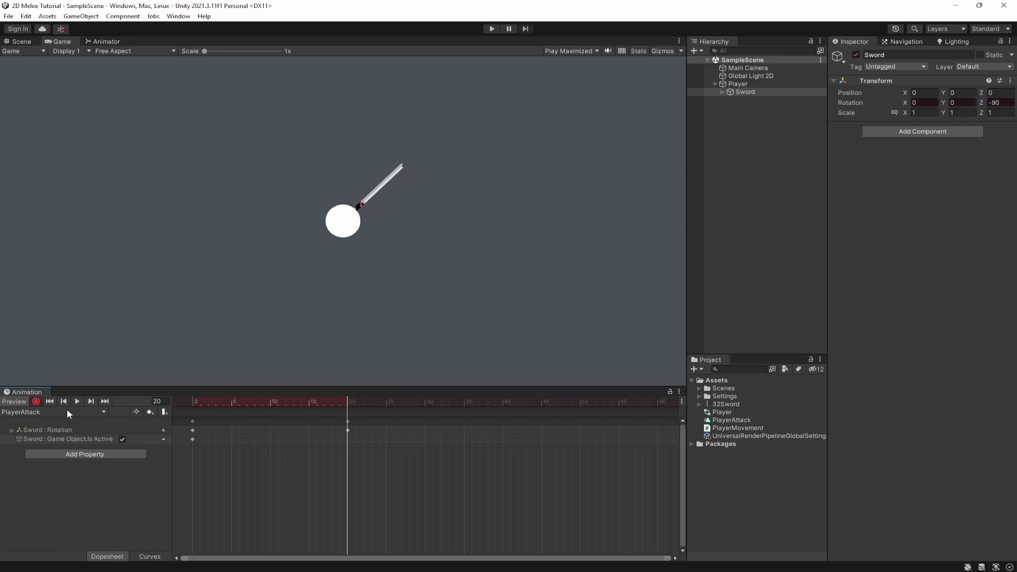
pyautogui.click(856, 55)
pyautogui.moveTo(348, 401); pyautogui.dragTo(154, 421)
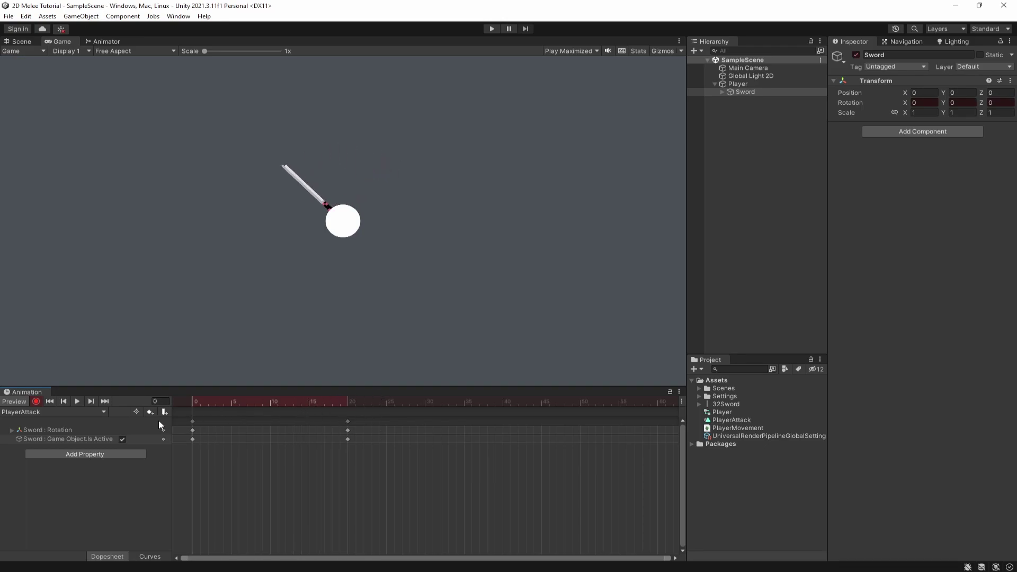
pyautogui.click(36, 401)
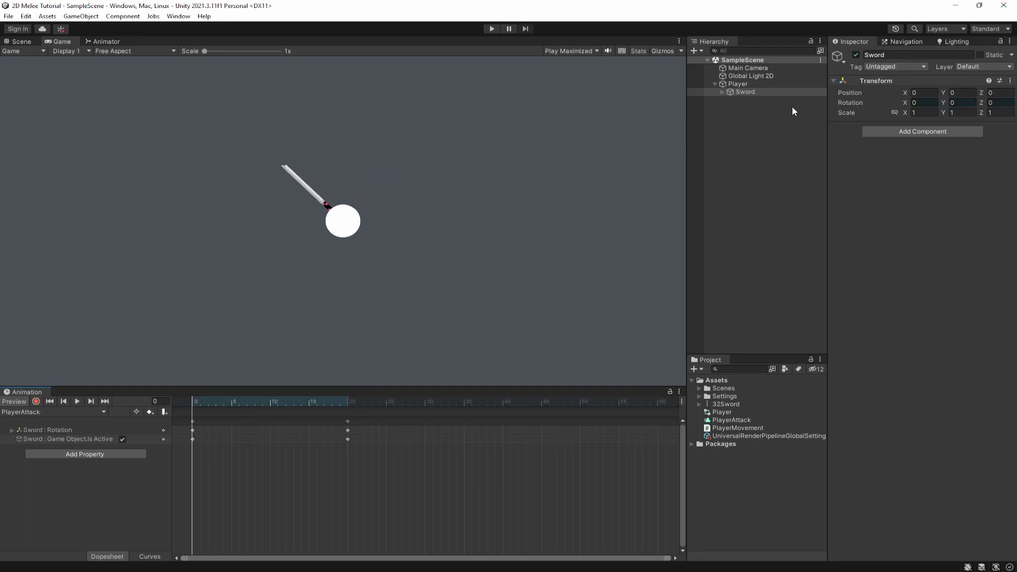
# Expand the Sword object under Player to show its GFX child, and reactivate Sword in the scene
pyautogui.click(772, 105)
pyautogui.click(745, 76)
pyautogui.click(742, 85)
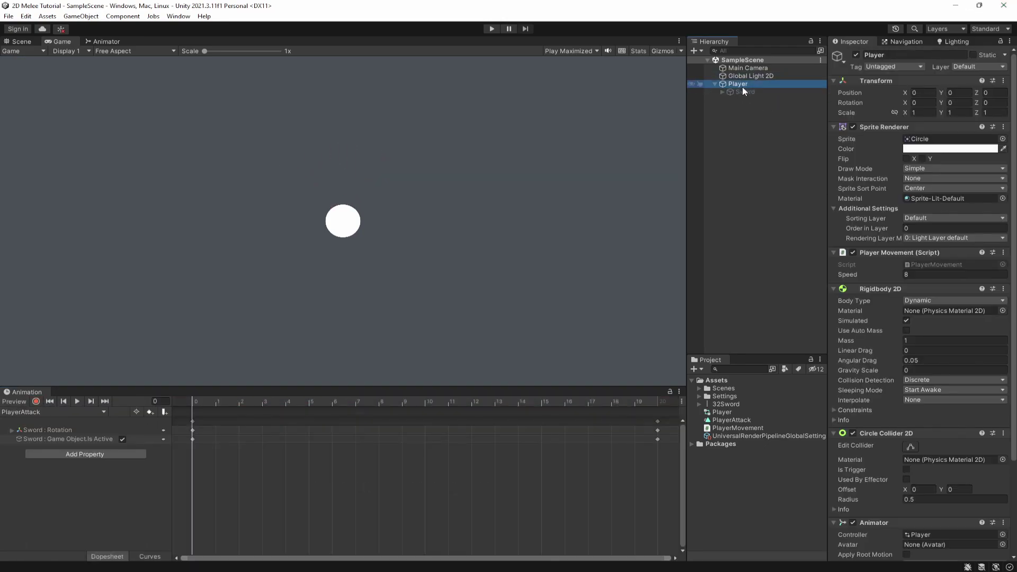
pyautogui.click(712, 83)
pyautogui.click(721, 92)
pyautogui.click(762, 100)
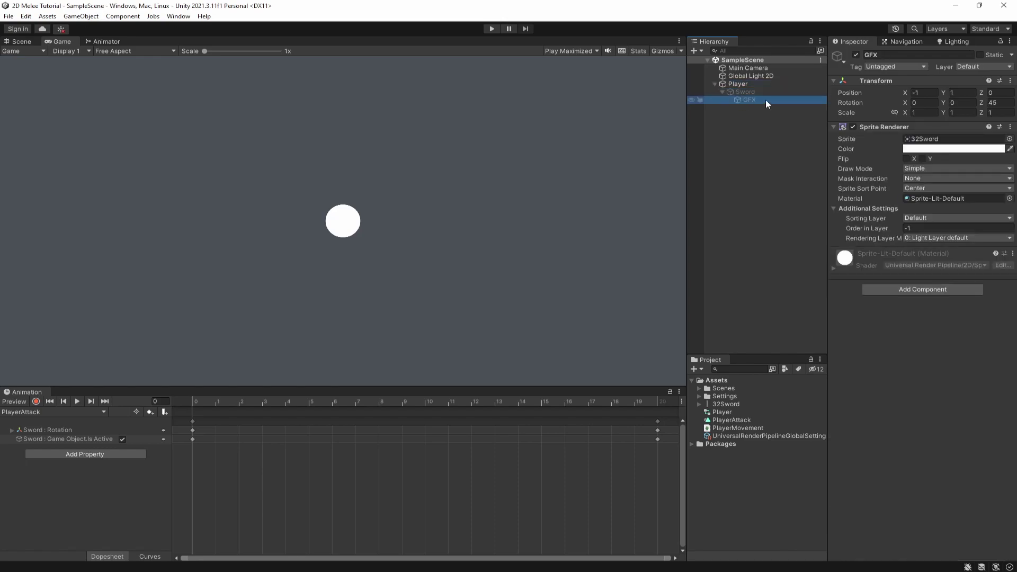
pyautogui.click(725, 91)
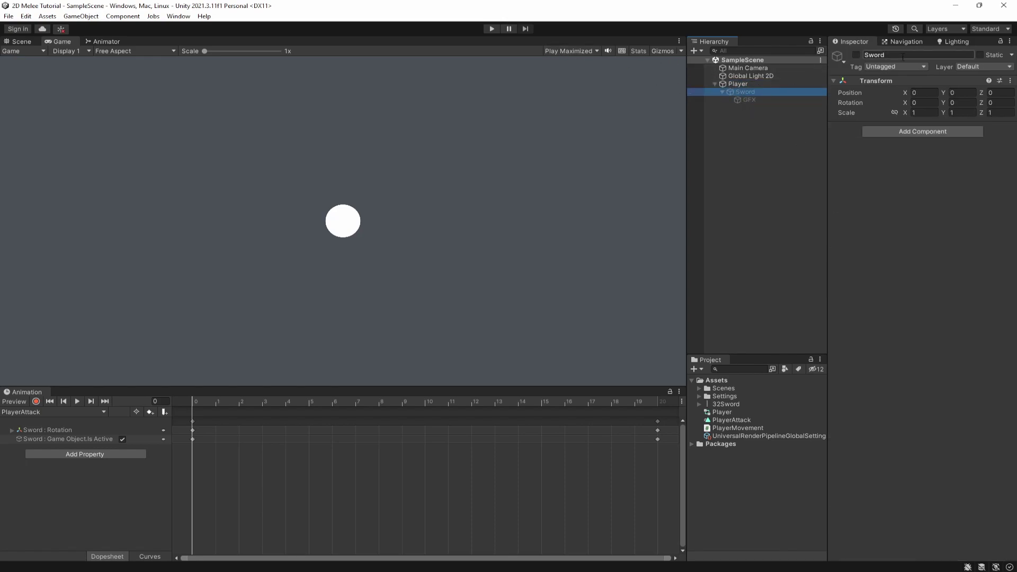
pyautogui.click(856, 54)
# Add a Box Collider 2D component to the Sword's GFX child
pyautogui.click(755, 99)
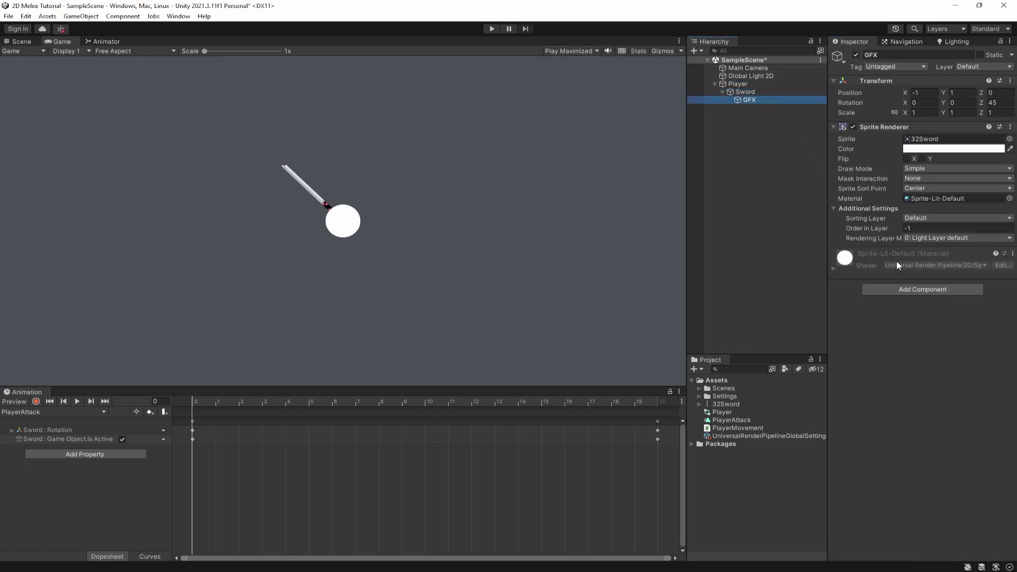
pyautogui.click(933, 292)
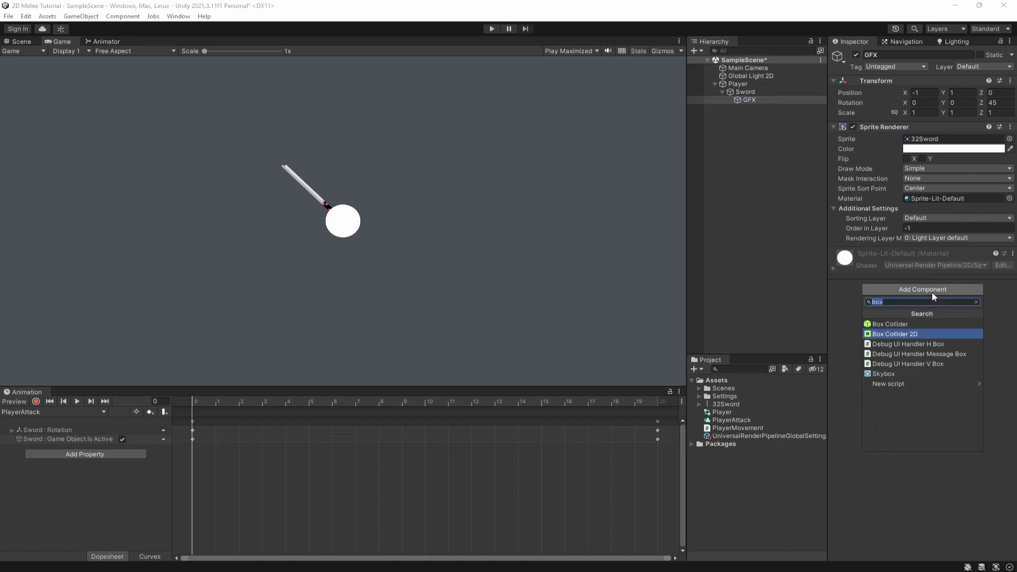
pyautogui.press('Return')
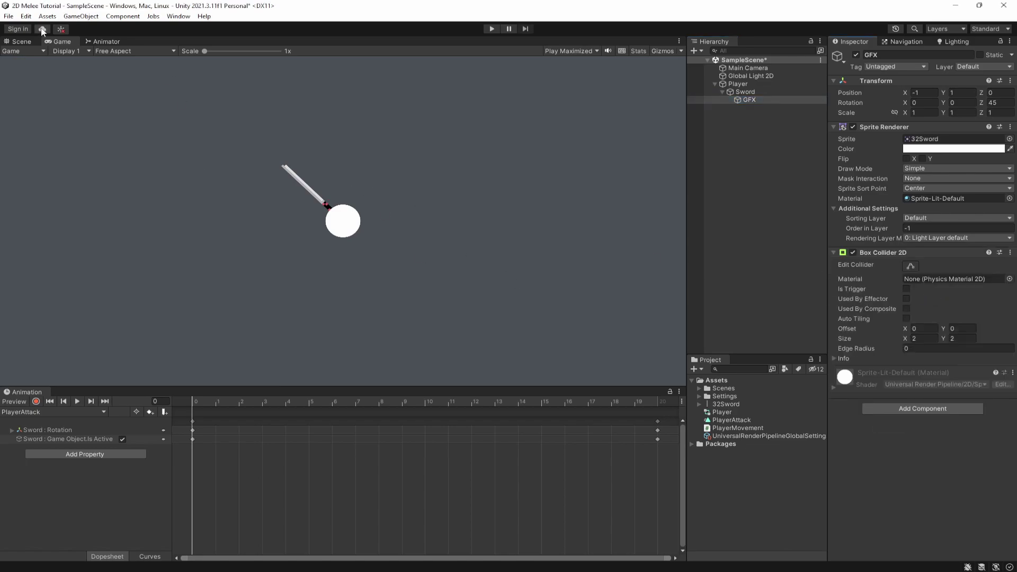
# Narrow the GFX box collider to about 0.14 wide around the blade, make it a trigger, and save the scene
pyautogui.click(22, 41)
pyautogui.press('f')
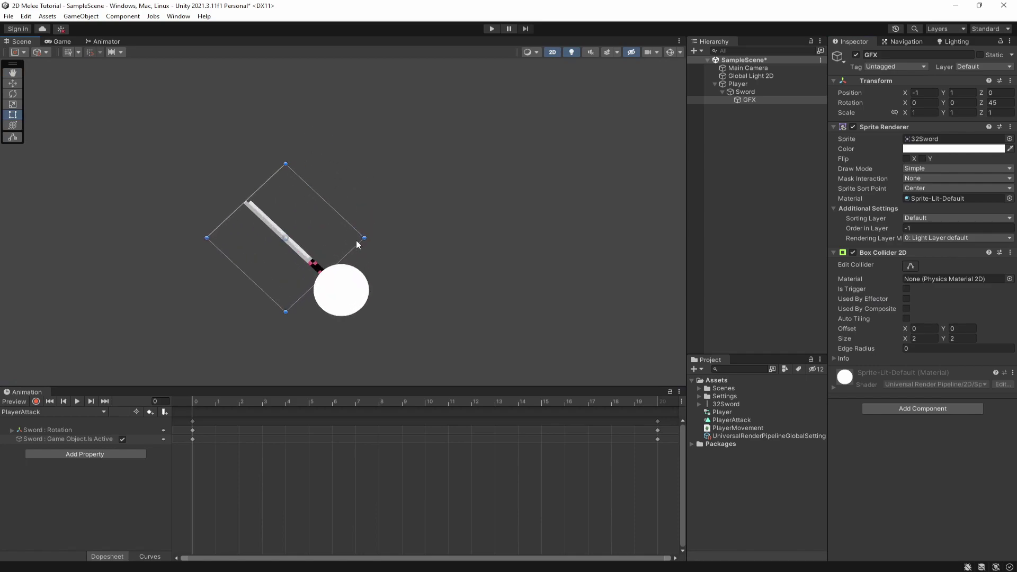
pyautogui.click(670, 51)
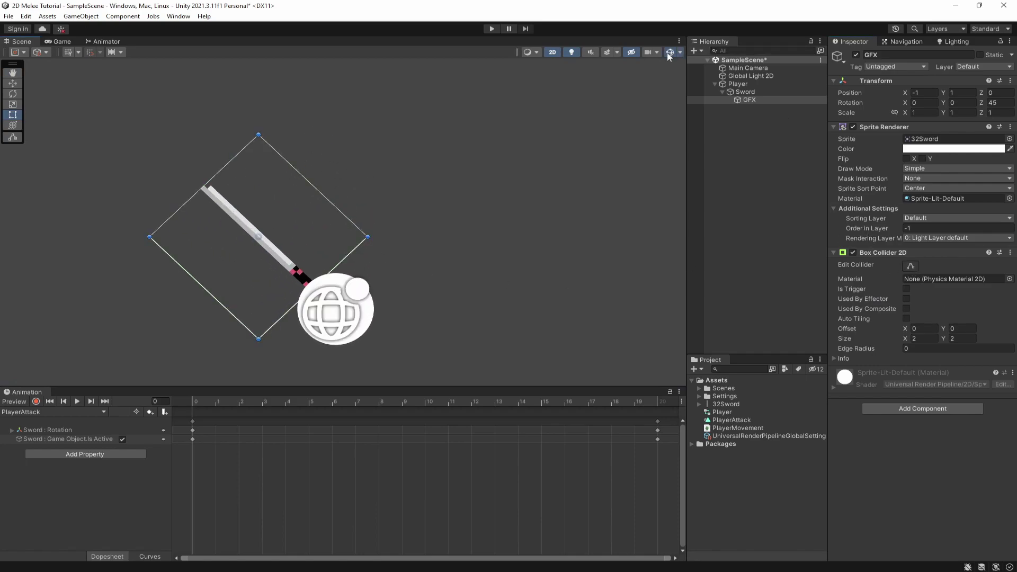
pyautogui.click(910, 266)
pyautogui.moveTo(311, 187); pyautogui.dragTo(252, 227)
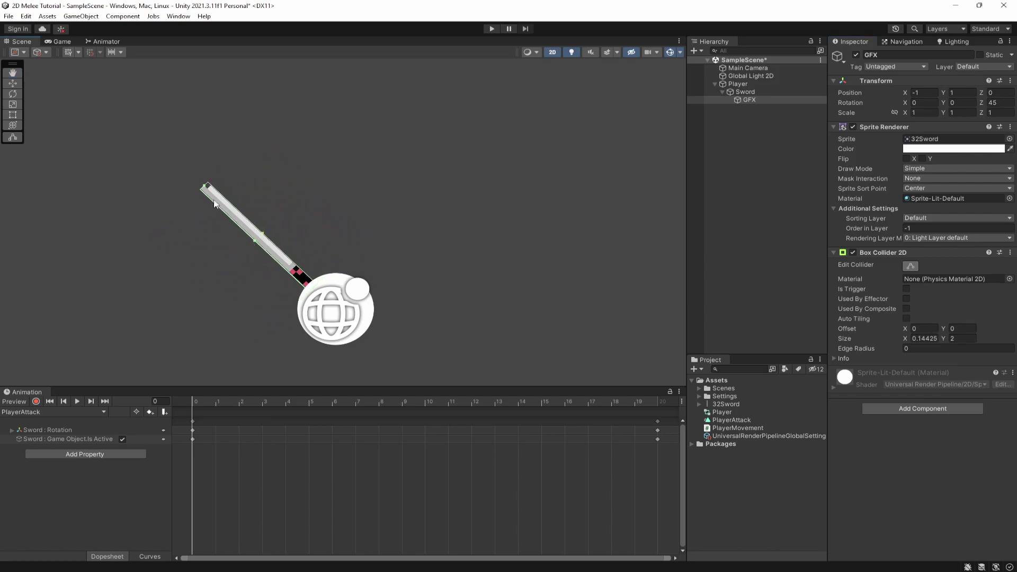
pyautogui.click(906, 290)
pyautogui.hotkey('ctrl', 's')
# Collapse the Sword object under Player and deactivate it
pyautogui.click(768, 84)
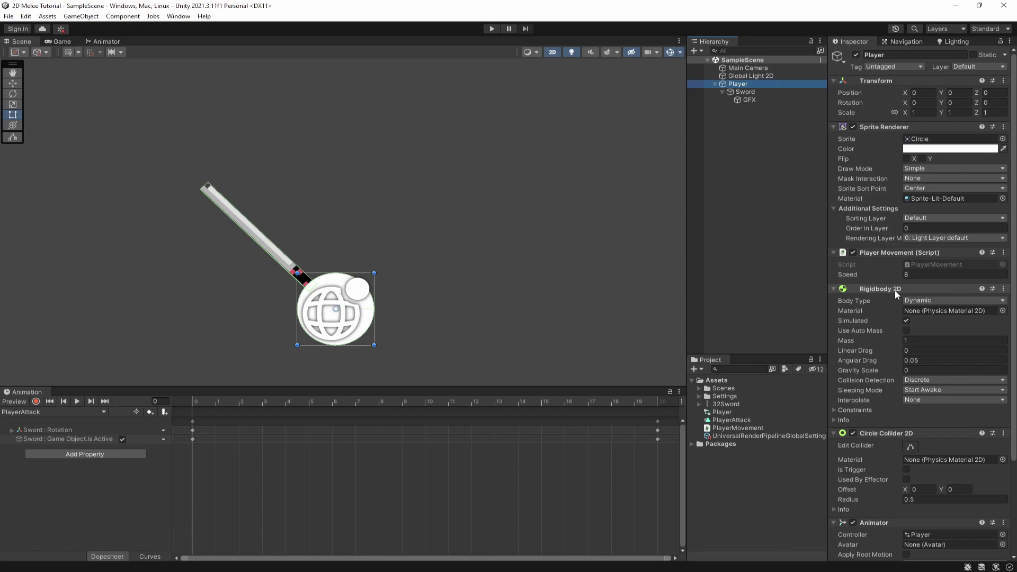
pyautogui.click(734, 91)
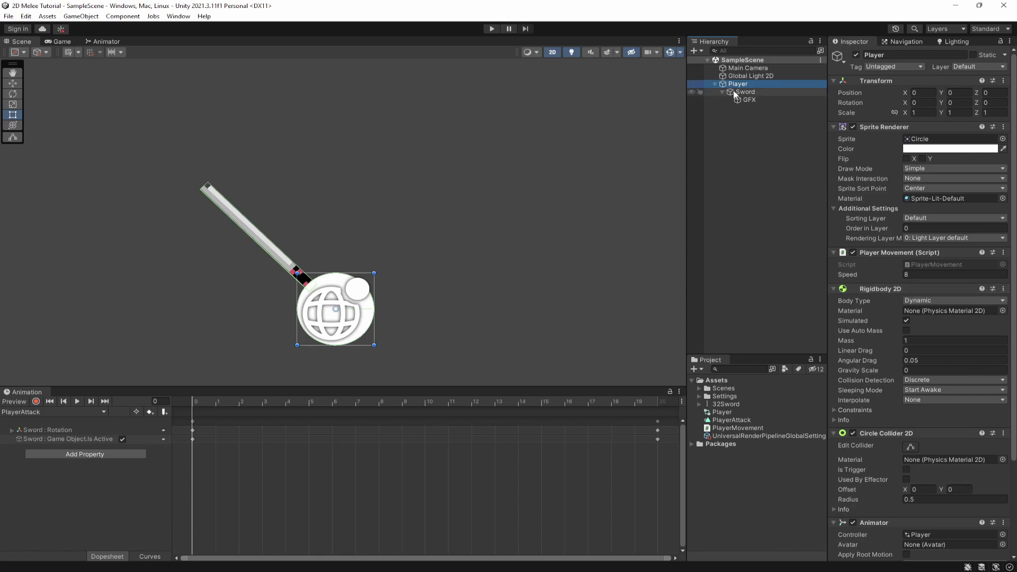
pyautogui.click(723, 91)
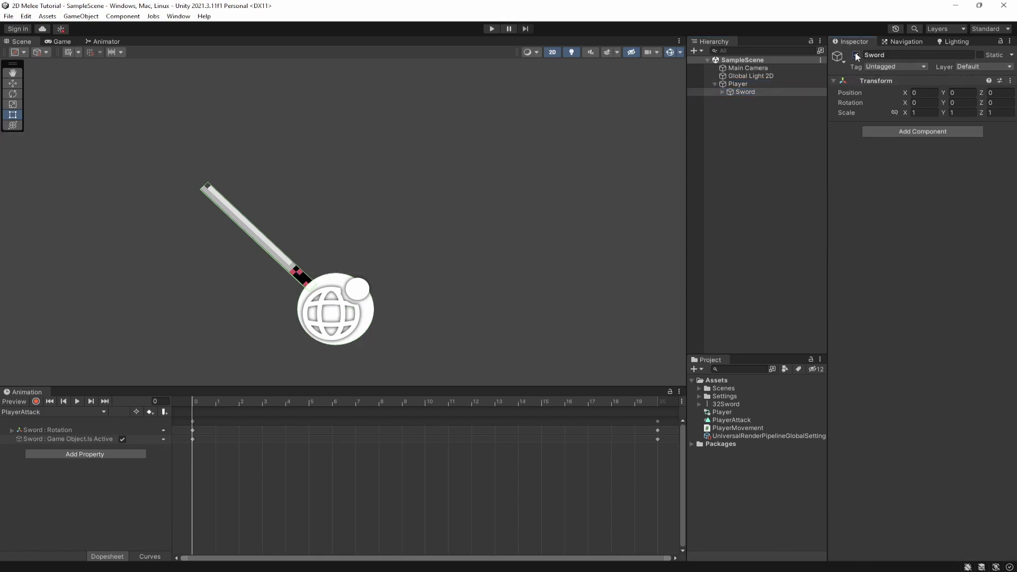
pyautogui.click(855, 55)
pyautogui.click(737, 84)
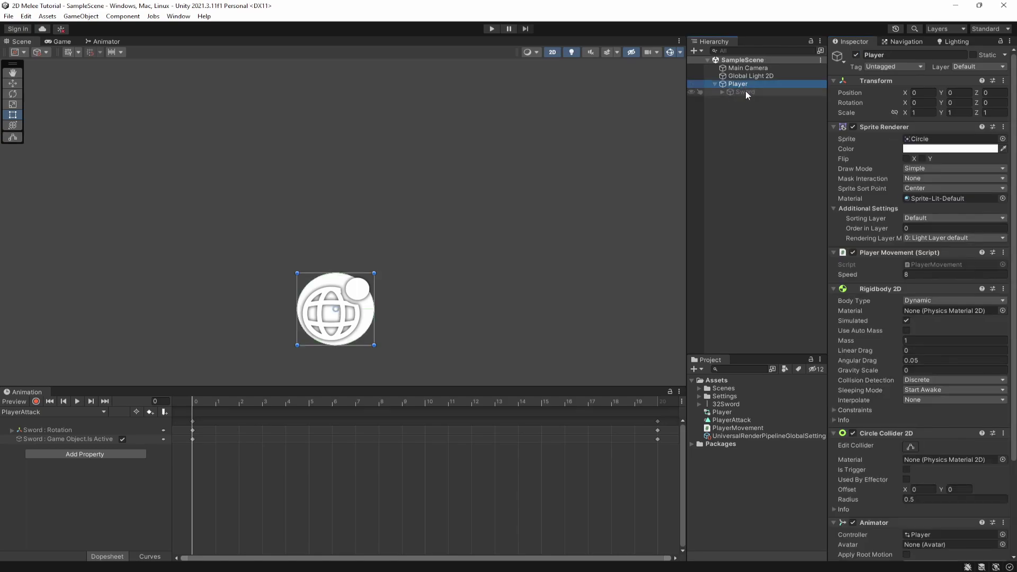
pyautogui.scroll(-5, 882, 461)
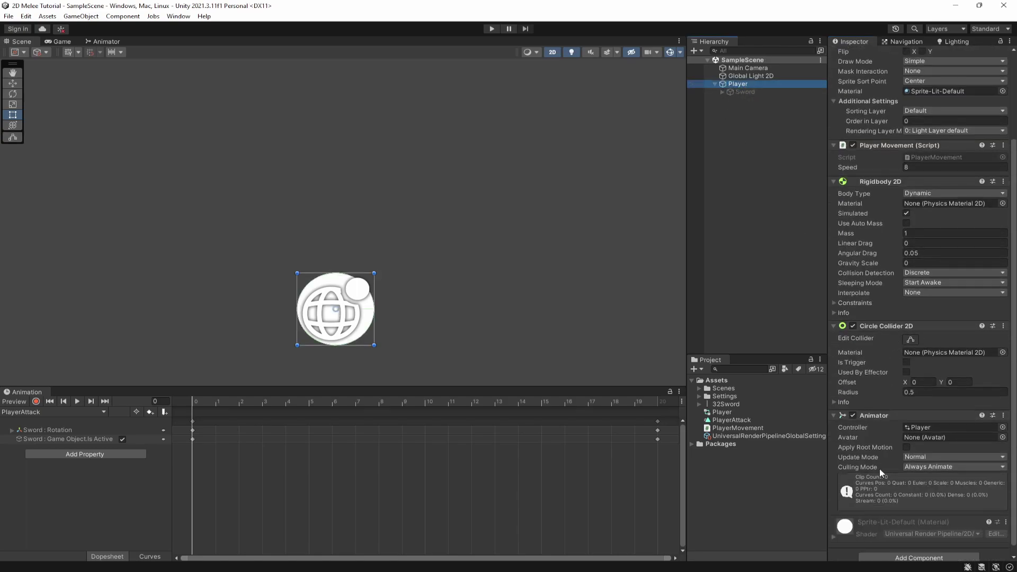
pyautogui.click(898, 548)
pyautogui.write('Player')
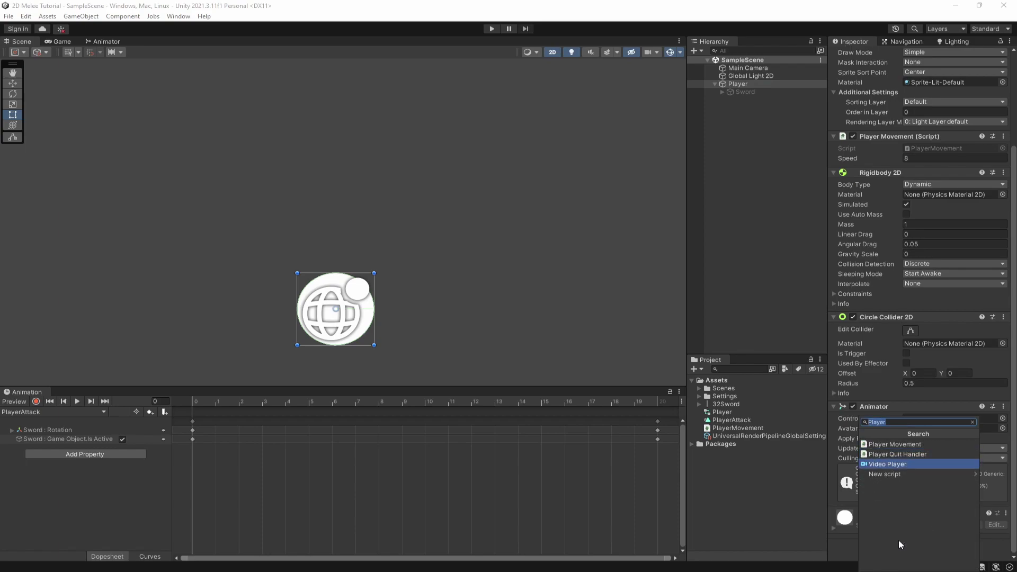
pyautogui.press('Escape')
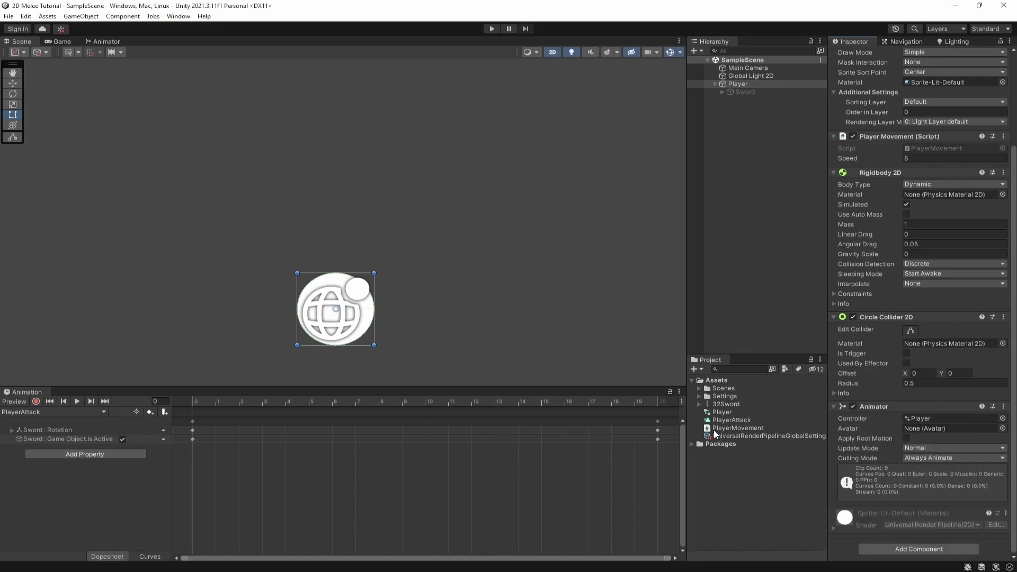
# Open the Player animator controller and place the PlayerAttack state between Any State and Exit
pyautogui.click(723, 413)
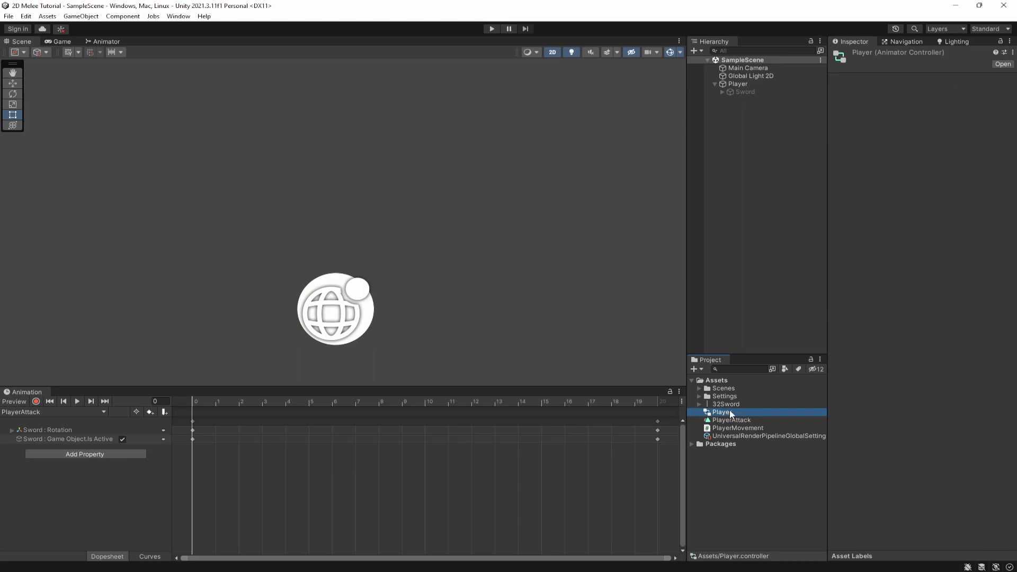
pyautogui.doubleClick(728, 412)
pyautogui.scroll(2, 451, 170)
pyautogui.scroll(-4, 413, 180)
pyautogui.moveTo(410, 174); pyautogui.dragTo(361, 239, button='middle')
pyautogui.moveTo(344, 213); pyautogui.dragTo(386, 242)
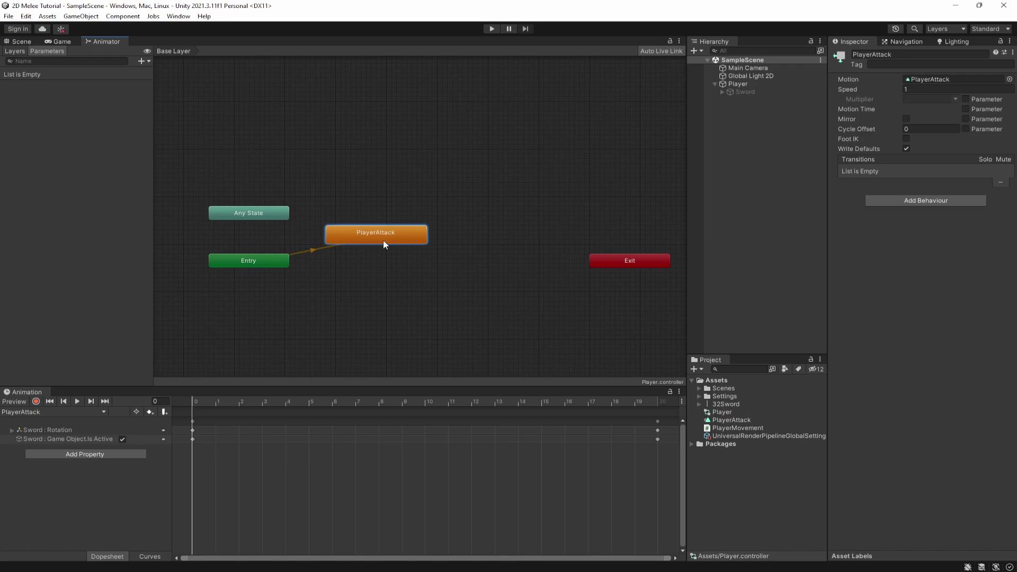
# Turn off Loop Time on the PlayerAttack clip and move its state higher in the animator graph
pyautogui.doubleClick(392, 234)
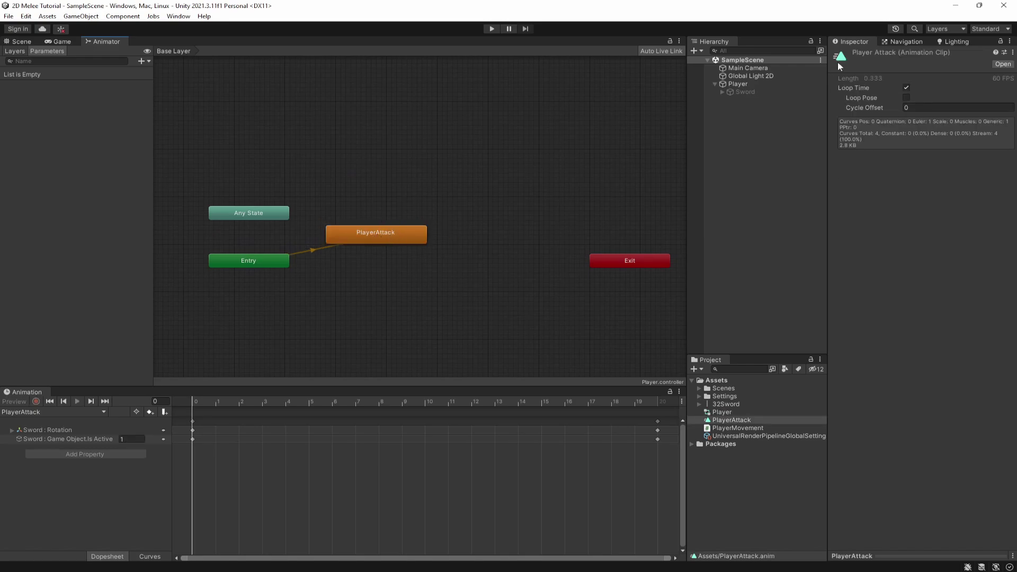
pyautogui.click(906, 87)
pyautogui.moveTo(382, 225); pyautogui.dragTo(375, 234)
pyautogui.doubleClick(376, 234)
pyautogui.click(906, 87)
pyautogui.moveTo(383, 234); pyautogui.dragTo(392, 194)
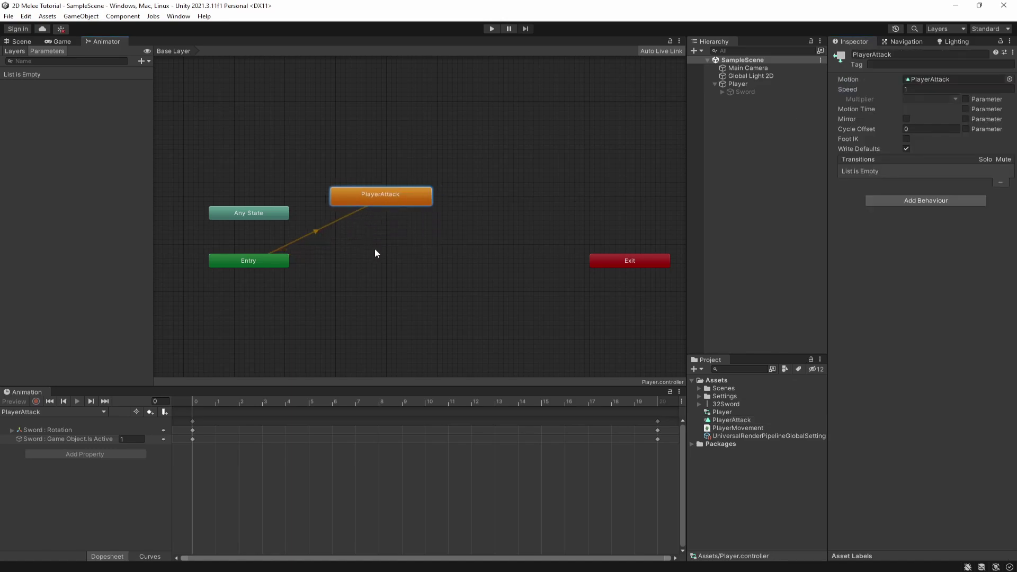
# Create an empty state in the animator graph and place it directly below PlayerAttack
pyautogui.rightClick(374, 248)
pyautogui.moveTo(416, 257)
pyautogui.click(519, 260)
pyautogui.moveTo(421, 259); pyautogui.dragTo(377, 264)
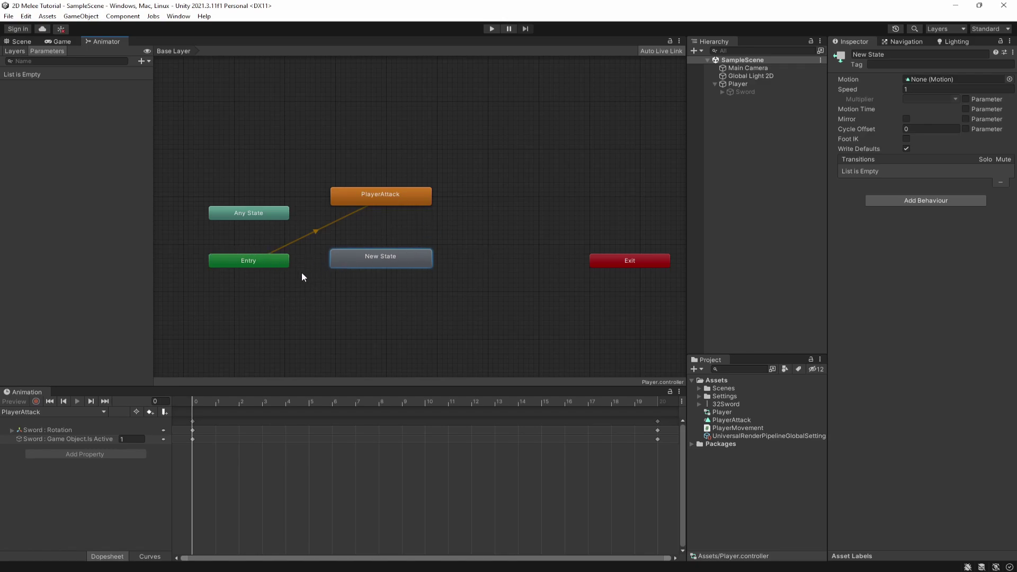
# Try to make a transition from Entry to the empty New State
pyautogui.rightClick(281, 259)
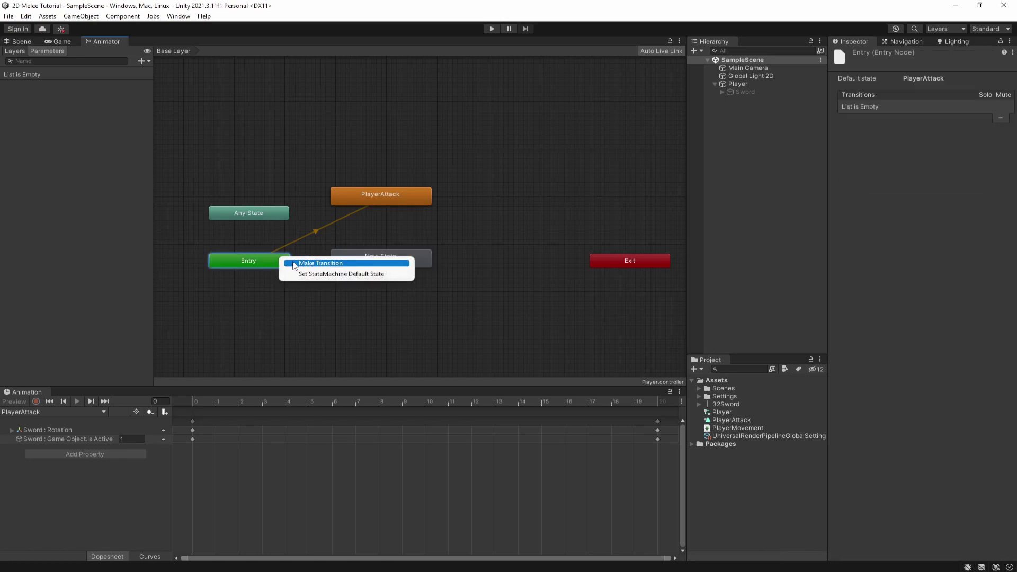
pyautogui.click(331, 263)
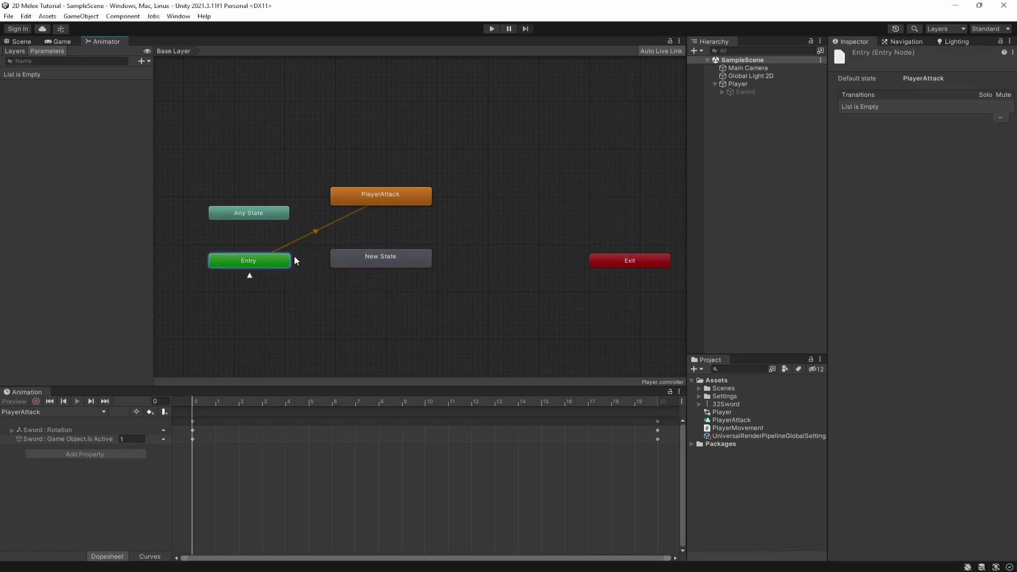
pyautogui.click(393, 265)
pyautogui.click(343, 271)
# Set New State as the layer's default state and shift it slightly closer to Entry
pyautogui.rightClick(352, 260)
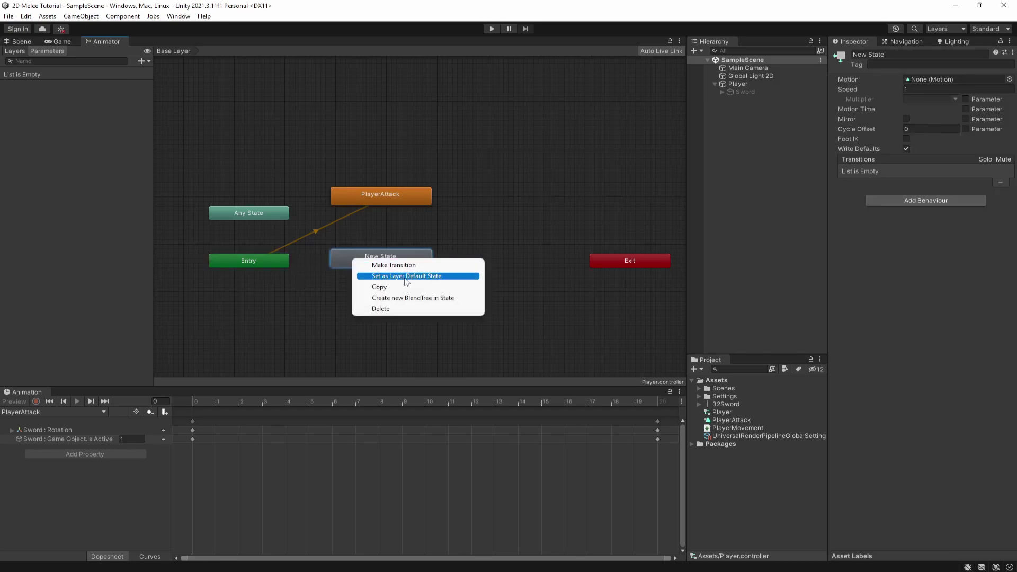
pyautogui.click(417, 277)
pyautogui.moveTo(348, 270)
pyautogui.mouseDown()
pyautogui.moveTo(334, 268)
pyautogui.moveTo(370, 263)
pyautogui.moveTo(300, 268)
pyautogui.moveTo(358, 255)
pyautogui.mouseUp()
pyautogui.click(267, 256)
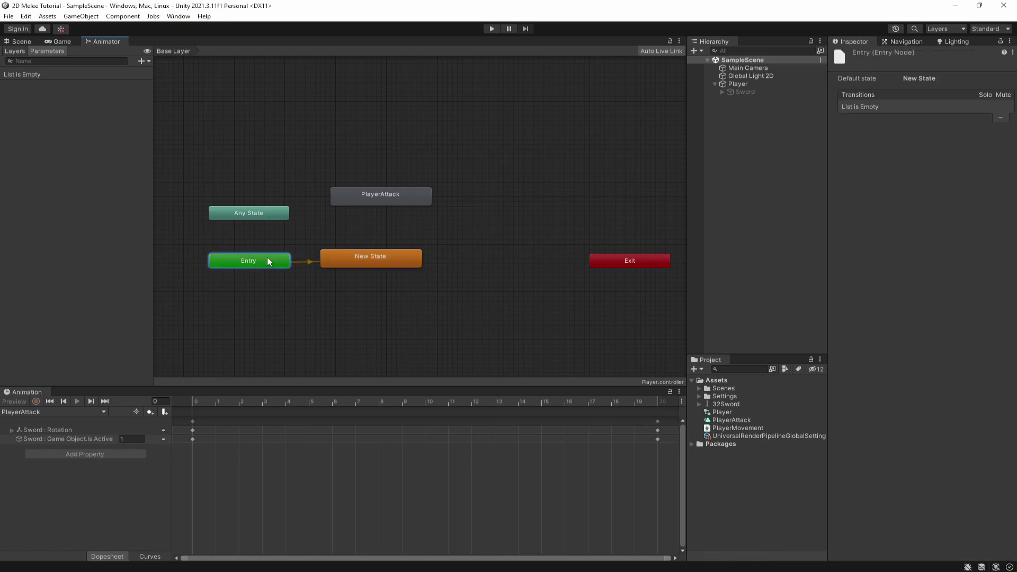
# Move the PlayerAttack state above Any State and make a transition from Any State to PlayerAttack
pyautogui.moveTo(369, 204); pyautogui.dragTo(258, 166)
pyautogui.moveTo(365, 256); pyautogui.dragTo(371, 235)
pyautogui.click(253, 211)
pyautogui.rightClick(252, 210)
pyautogui.click(290, 218)
pyautogui.click(269, 164)
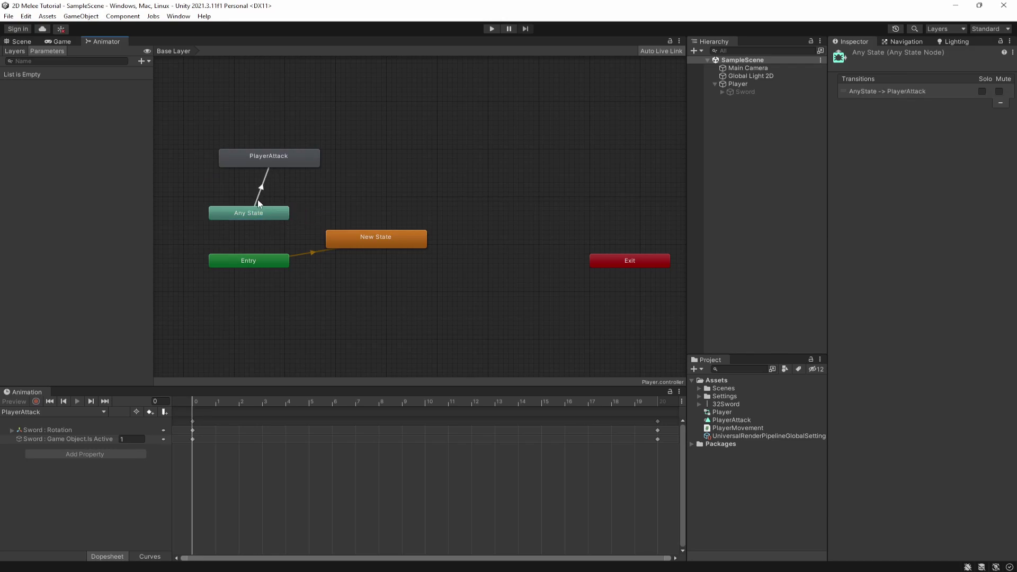
# Add a Trigger parameter named Attack to the Player animator controller
pyautogui.click(267, 185)
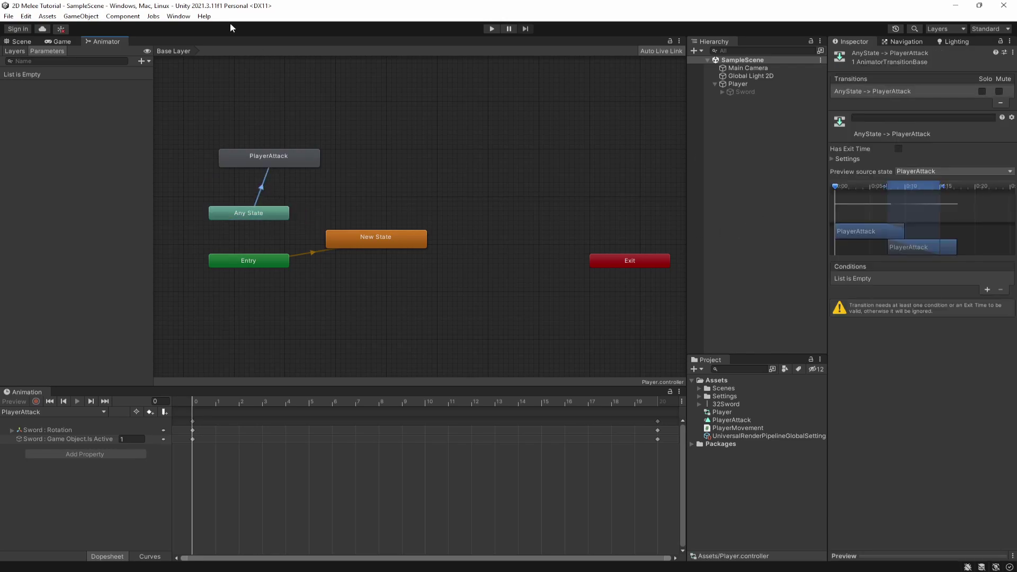
pyautogui.click(15, 50)
pyautogui.click(22, 42)
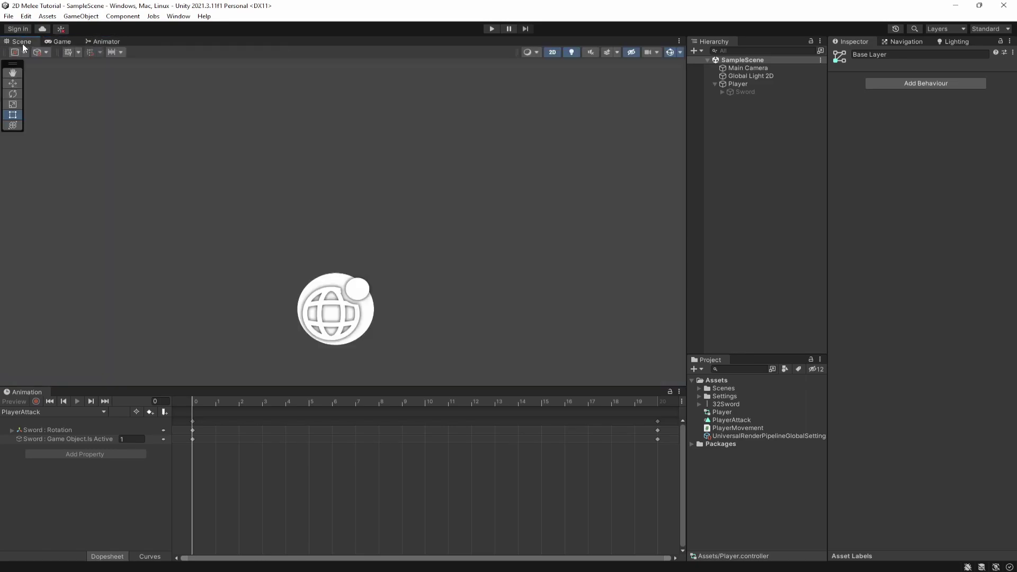
pyautogui.click(94, 44)
pyautogui.click(51, 52)
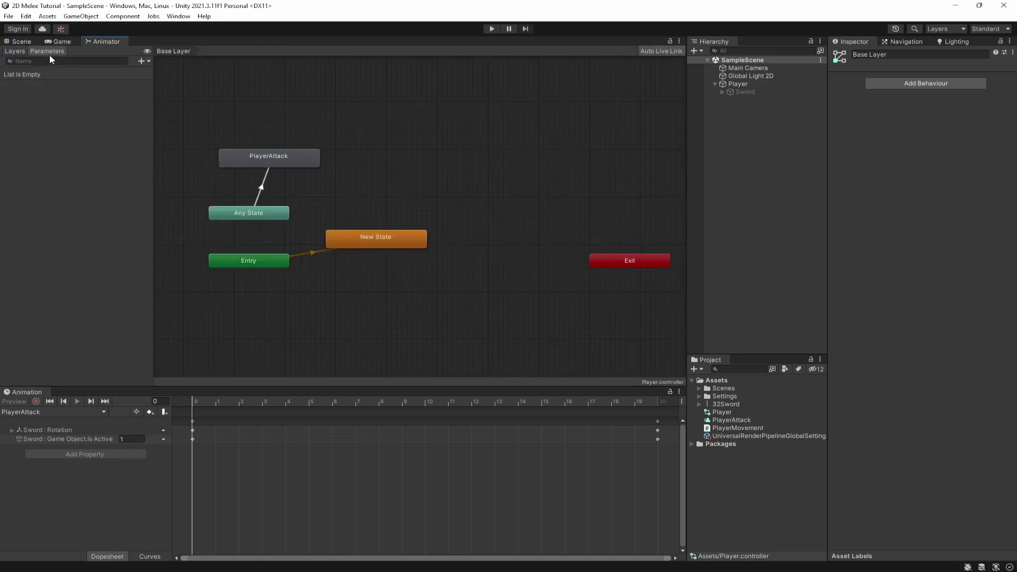
pyautogui.click(147, 61)
pyautogui.click(159, 105)
pyautogui.write('AS')
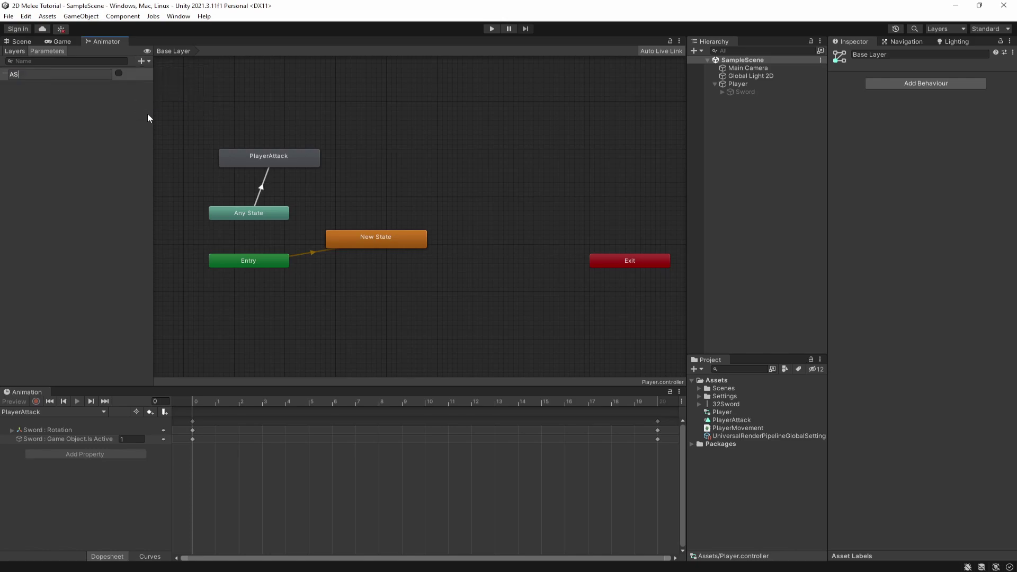
pyautogui.press('BackSpace')
pyautogui.press('BackSpace')
pyautogui.write('Attack')
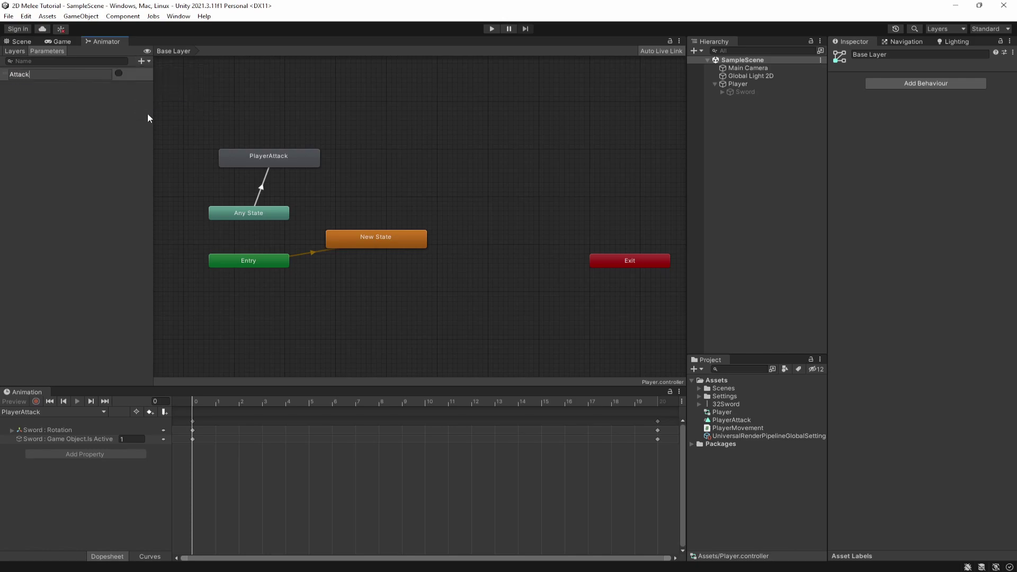
pyautogui.press('Return')
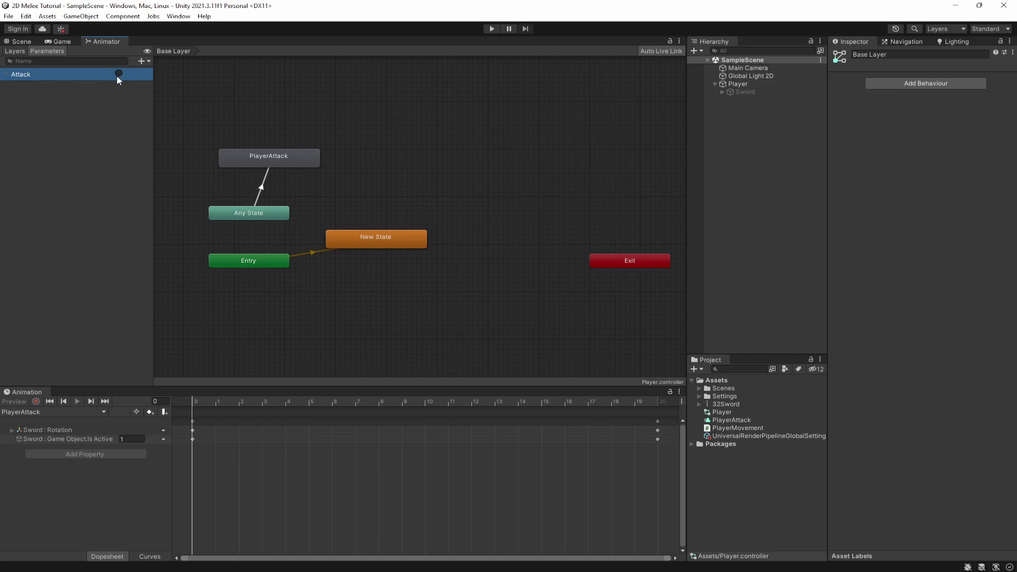
# Shift PlayerAttack more directly above Any State and set the Any State to PlayerAttack transition duration to 0
pyautogui.moveTo(271, 158); pyautogui.dragTo(256, 162)
pyautogui.click(254, 189)
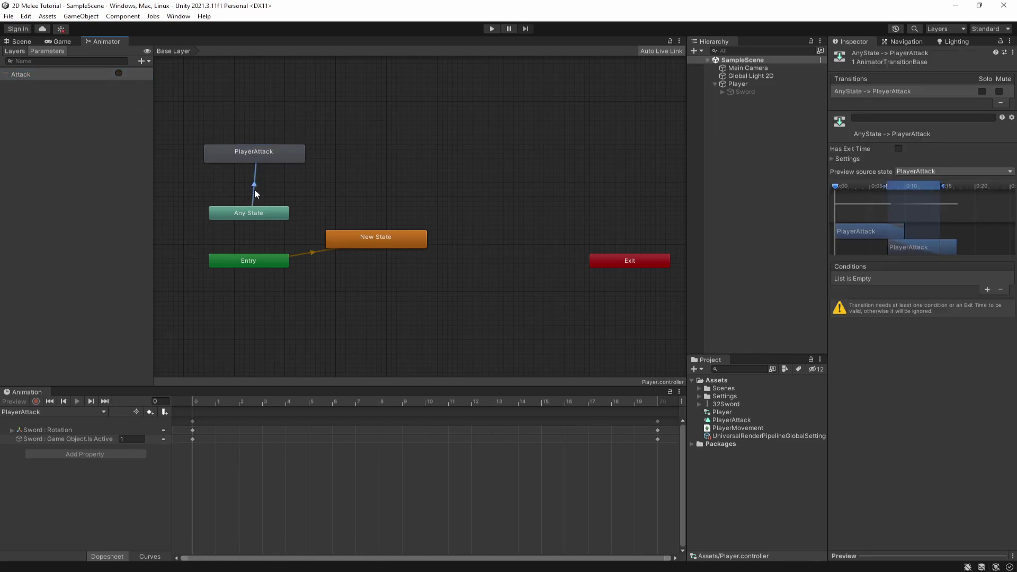
pyautogui.click(837, 159)
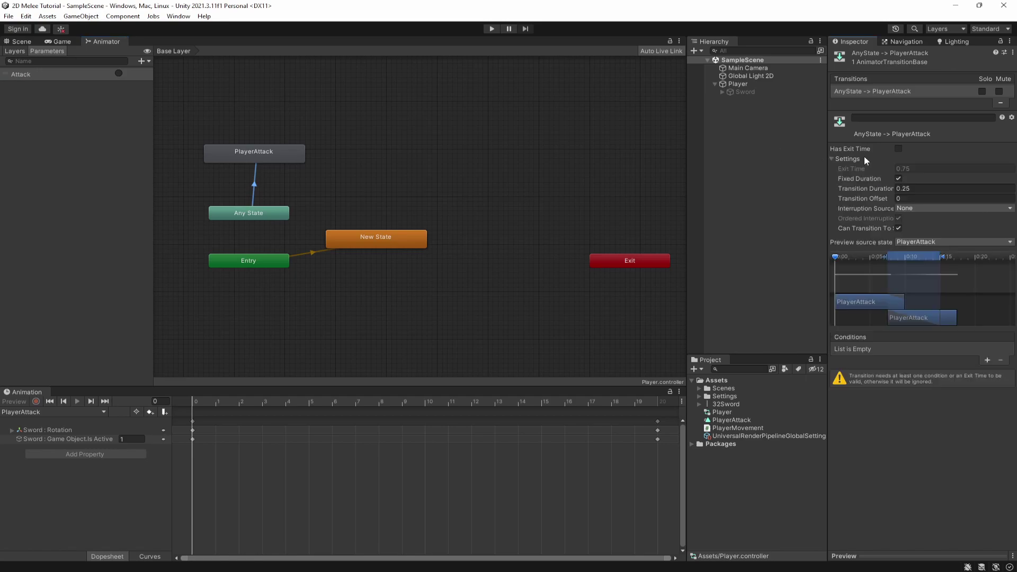
pyautogui.click(908, 189)
pyautogui.write('0')
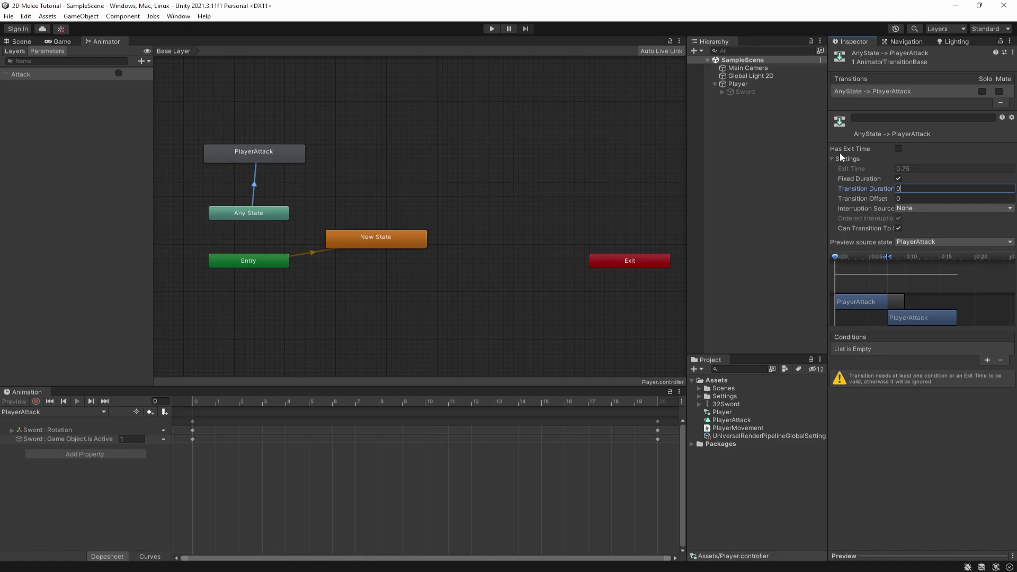
# Nudge PlayerAttack straight above Any State and make a transition from PlayerAttack to New State
pyautogui.moveTo(276, 163); pyautogui.dragTo(273, 165)
pyautogui.rightClick(273, 166)
pyautogui.click(300, 172)
pyautogui.click(351, 239)
# Give the PlayerAttack to New State transition an exit time of 1 and duration of 0, and move New State level with Any State
pyautogui.click(330, 214)
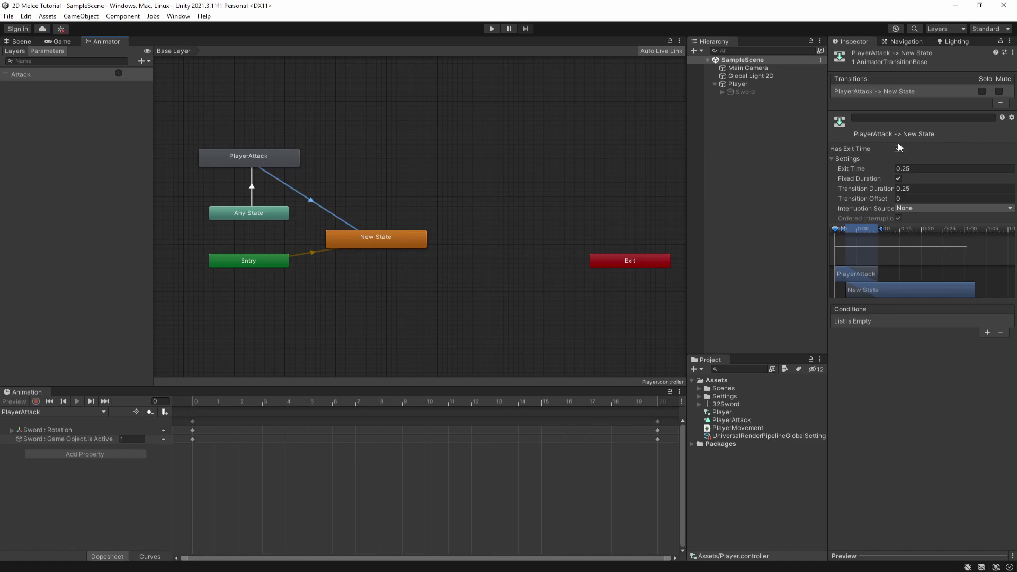
pyautogui.click(904, 169)
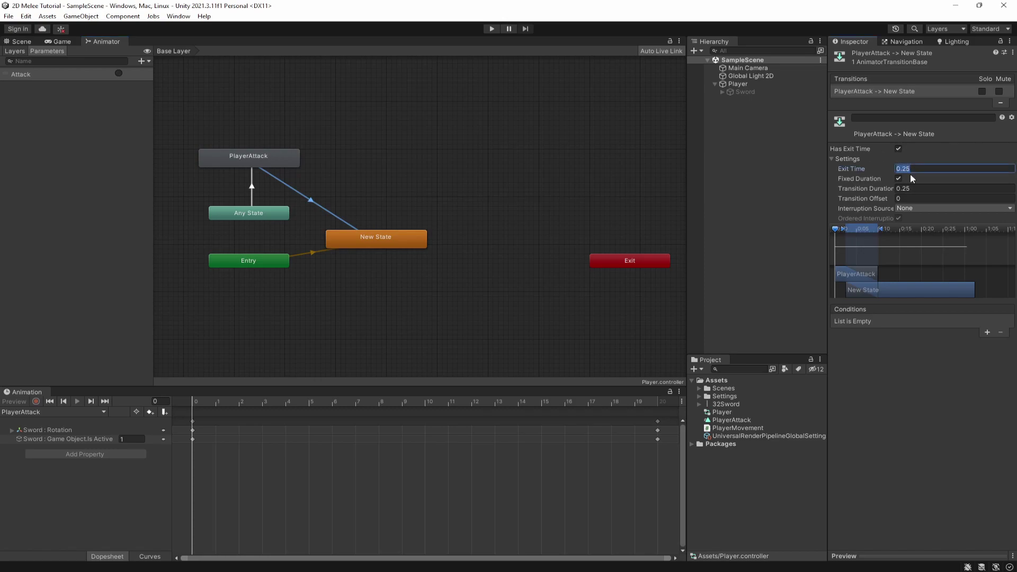
pyautogui.write('1')
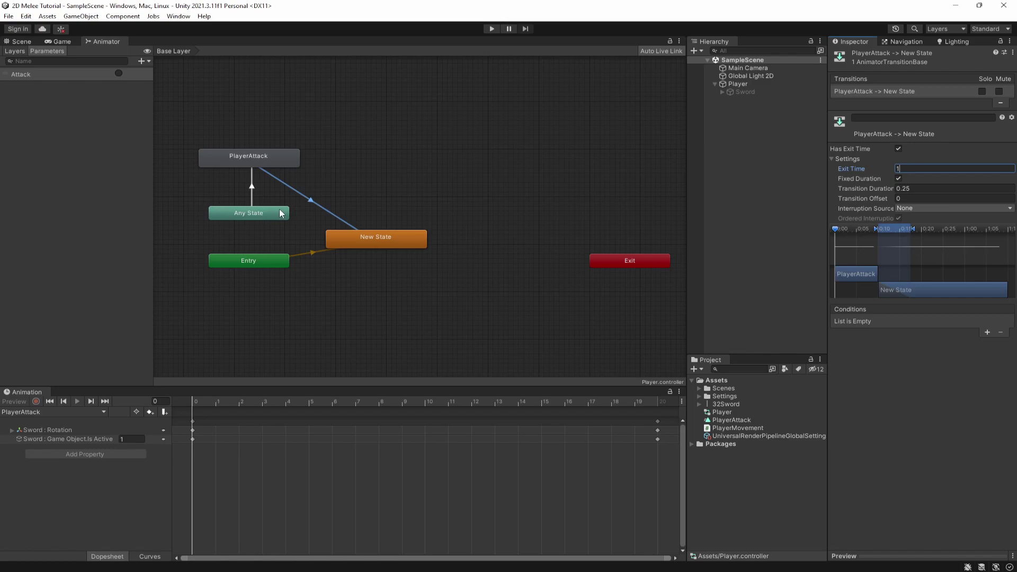
pyautogui.click(916, 188)
pyautogui.write('0')
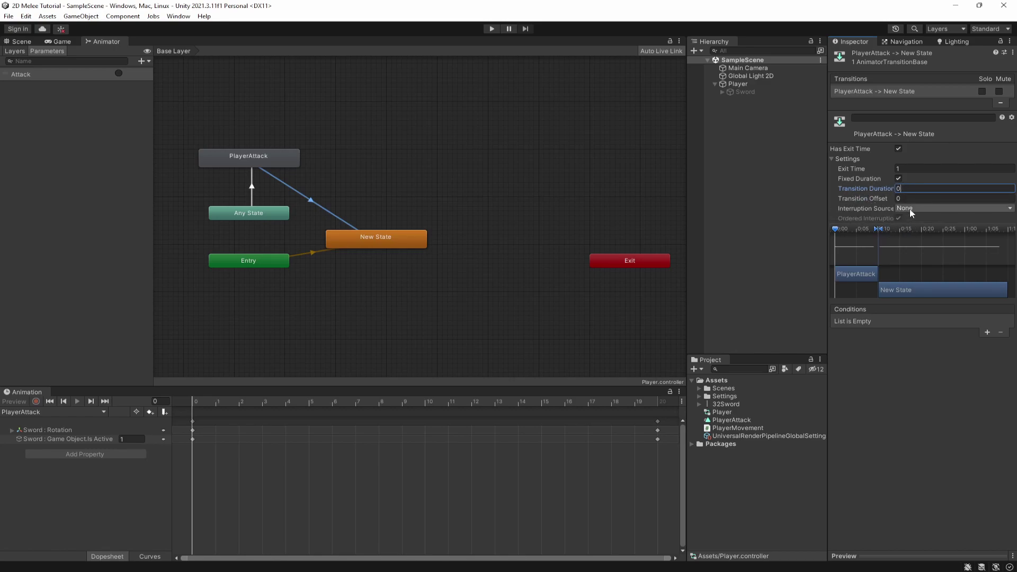
pyautogui.moveTo(364, 245); pyautogui.dragTo(368, 218)
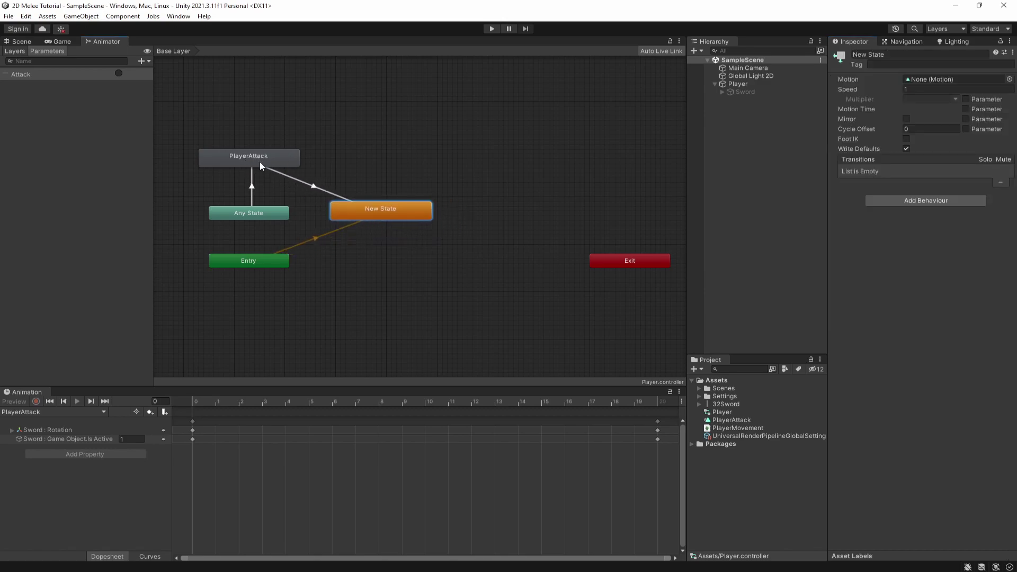
# Examine the PlayerAttack state, its transition to New State, and the Player and Sword objects' settings
pyautogui.click(238, 155)
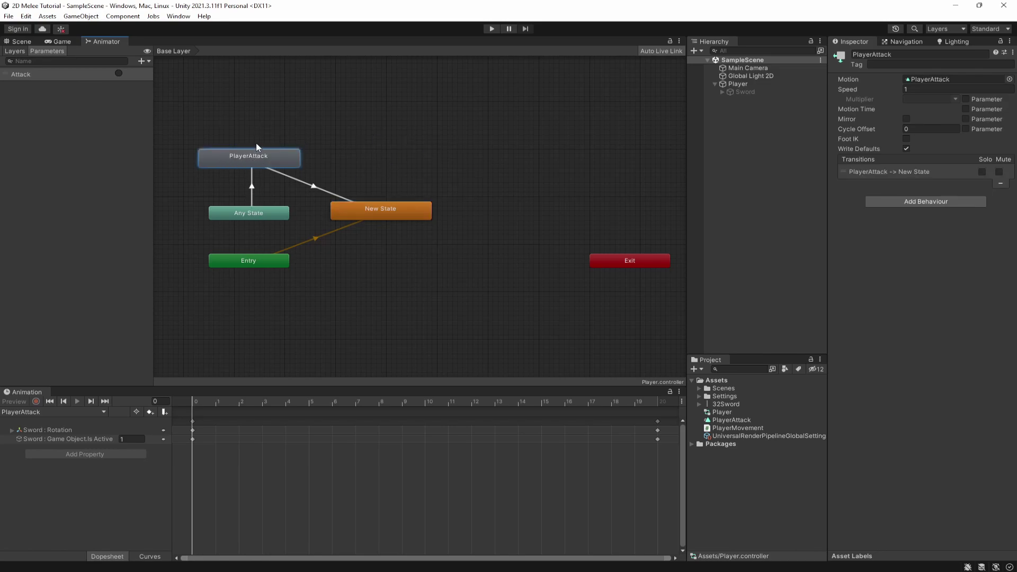
pyautogui.click(748, 92)
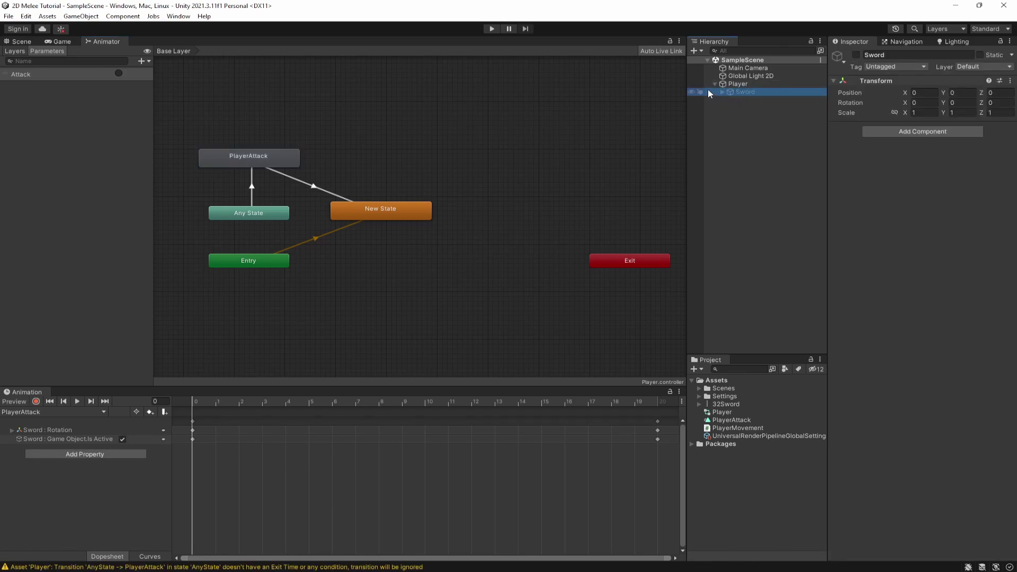
pyautogui.click(718, 83)
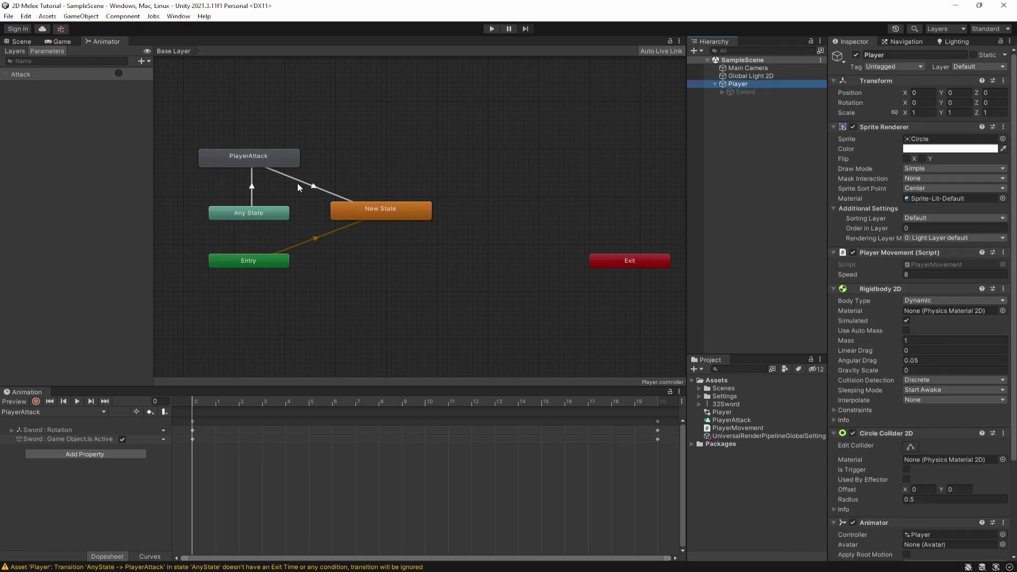
pyautogui.click(284, 165)
pyautogui.click(253, 180)
pyautogui.click(282, 176)
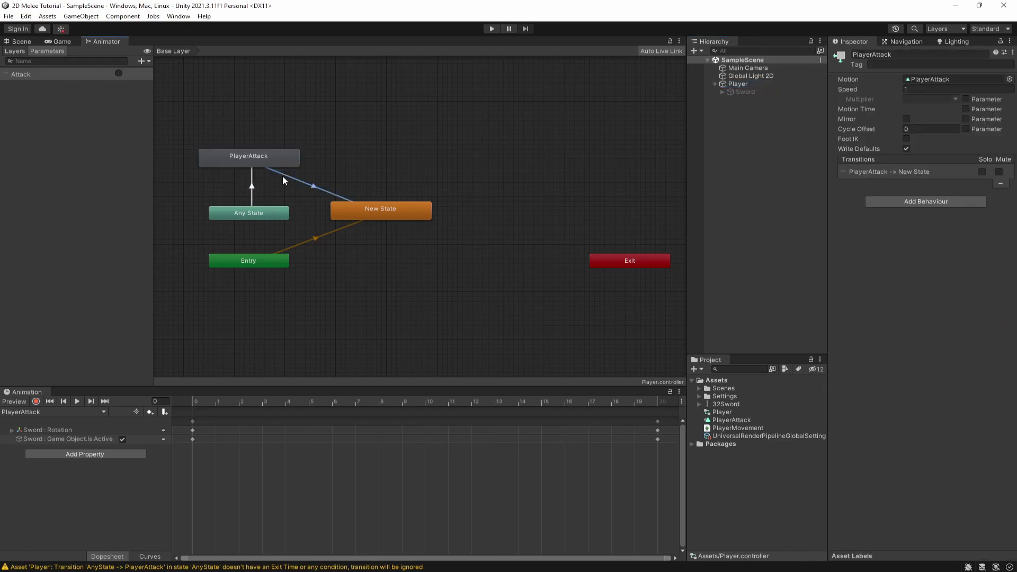
pyautogui.click(275, 166)
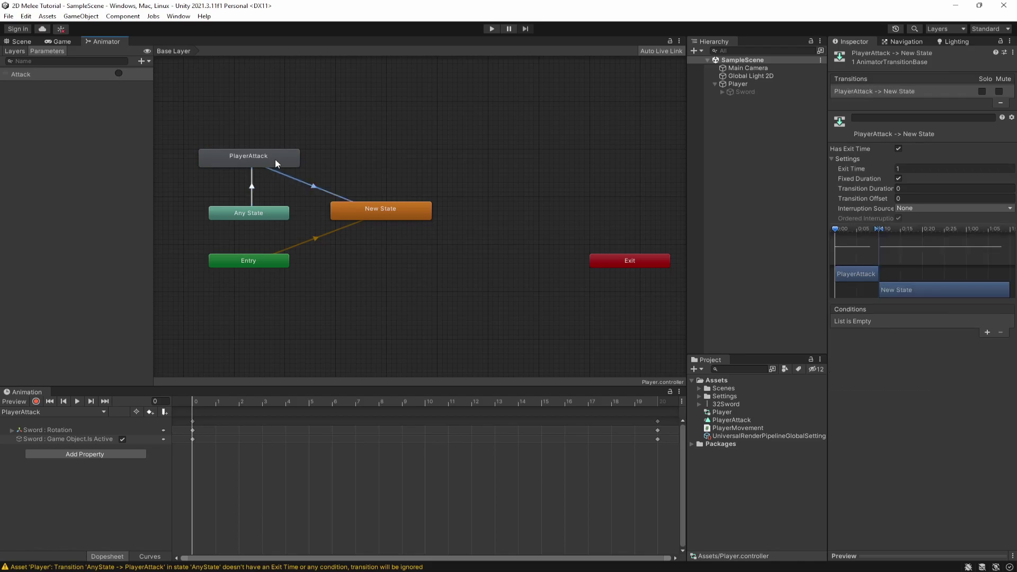
pyautogui.click(270, 158)
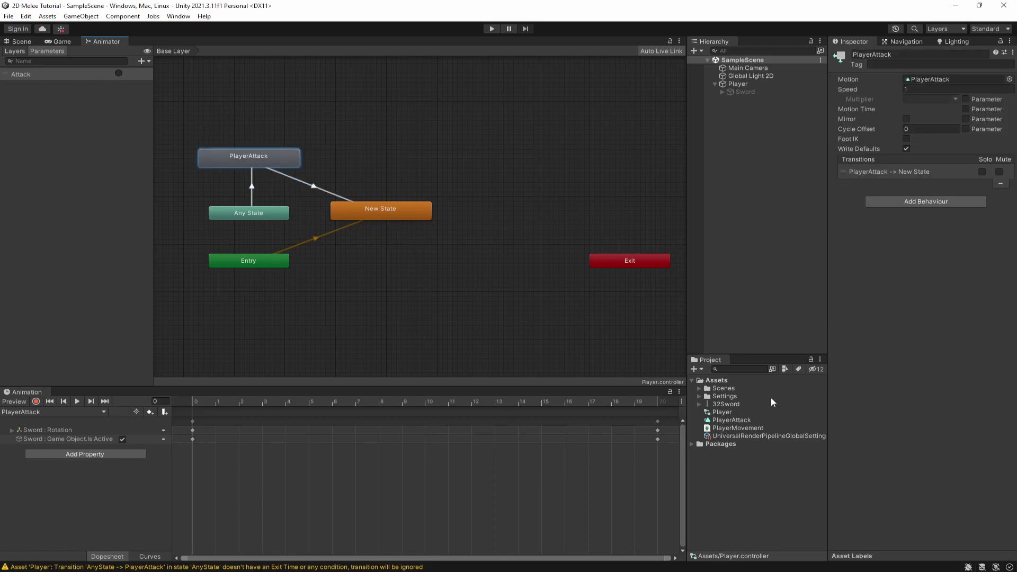
# Create a new script named PlayerAttack and add it as a component on the Player object
pyautogui.click(749, 83)
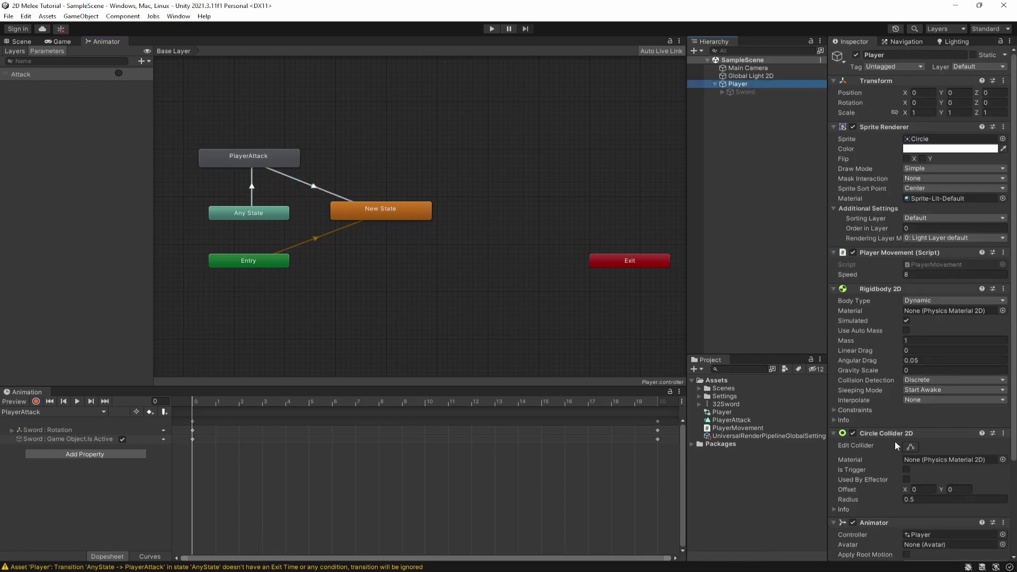
pyautogui.scroll(-10, 895, 441)
pyautogui.click(917, 549)
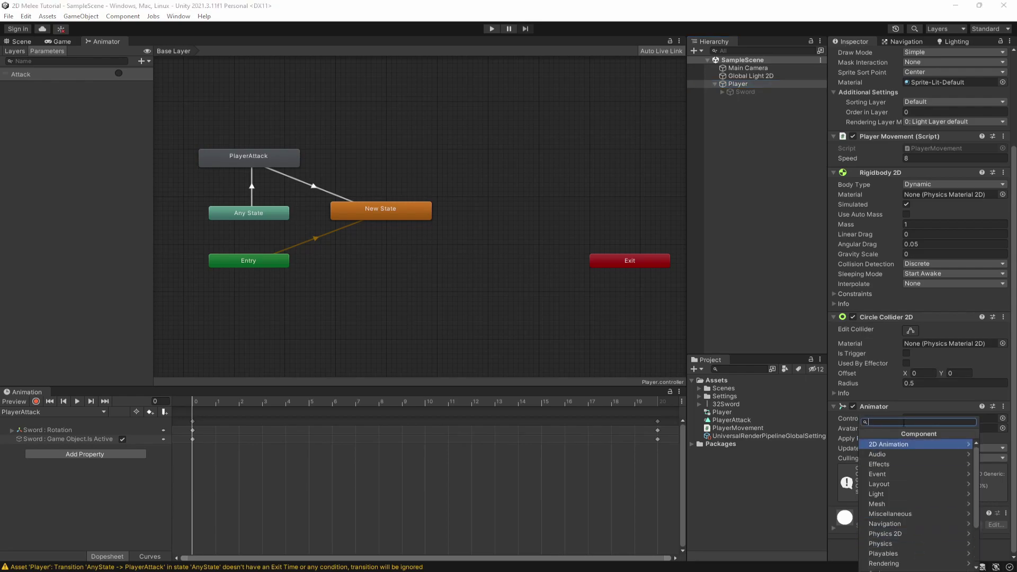
pyautogui.write('PlayerAttack')
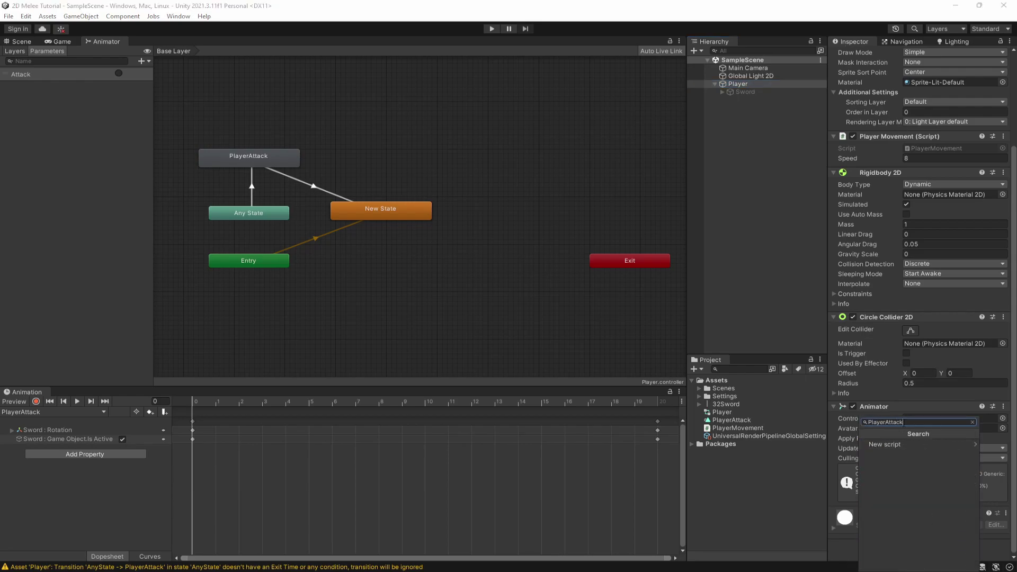
pyautogui.click(887, 444)
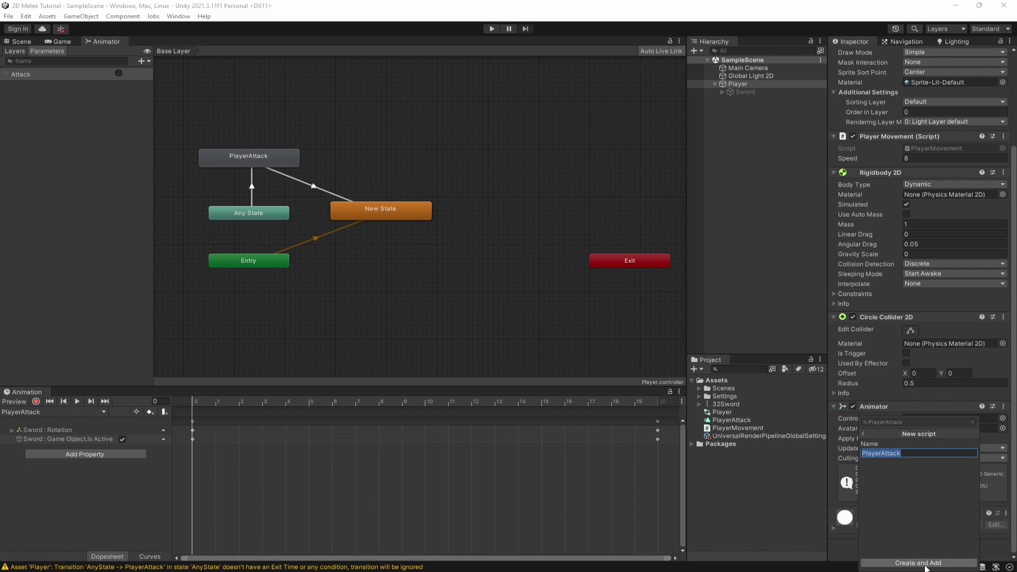
pyautogui.press('Return')
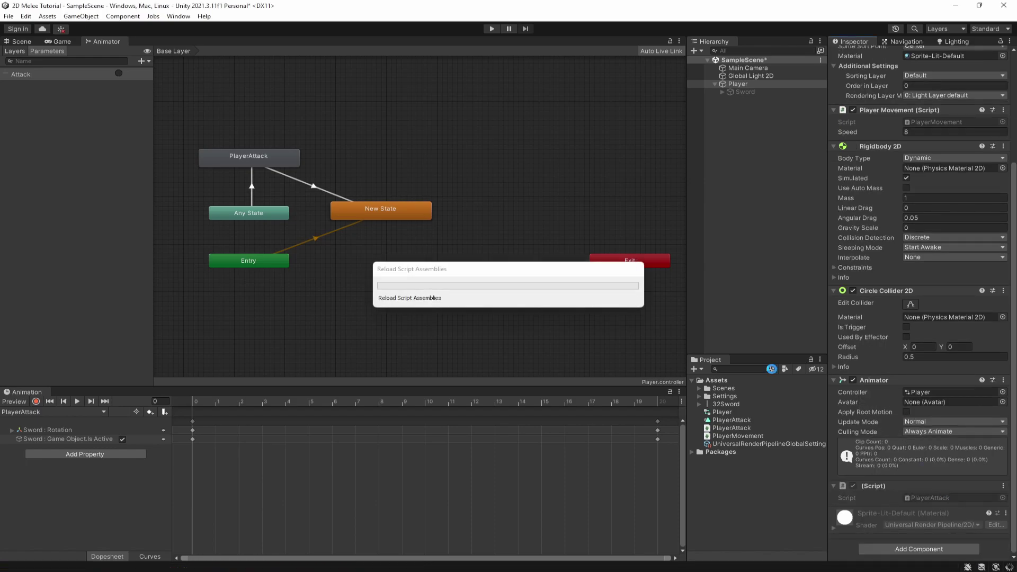
# Open the PlayerAttack script in Visual Studio Code, put the class's opening brace on its declaration line, and save
pyautogui.click(938, 499)
pyautogui.scroll(-3, 922, 493)
pyautogui.doubleClick(731, 429)
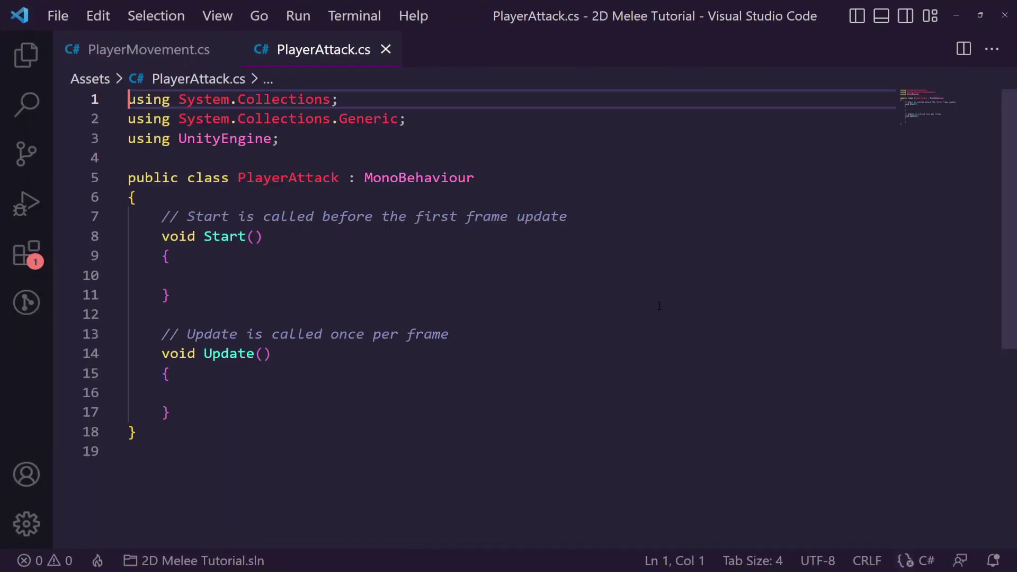
pyautogui.click(139, 197)
pyautogui.press('Left')
pyautogui.press('BackSpace')
pyautogui.hotkey('ctrl', 's')
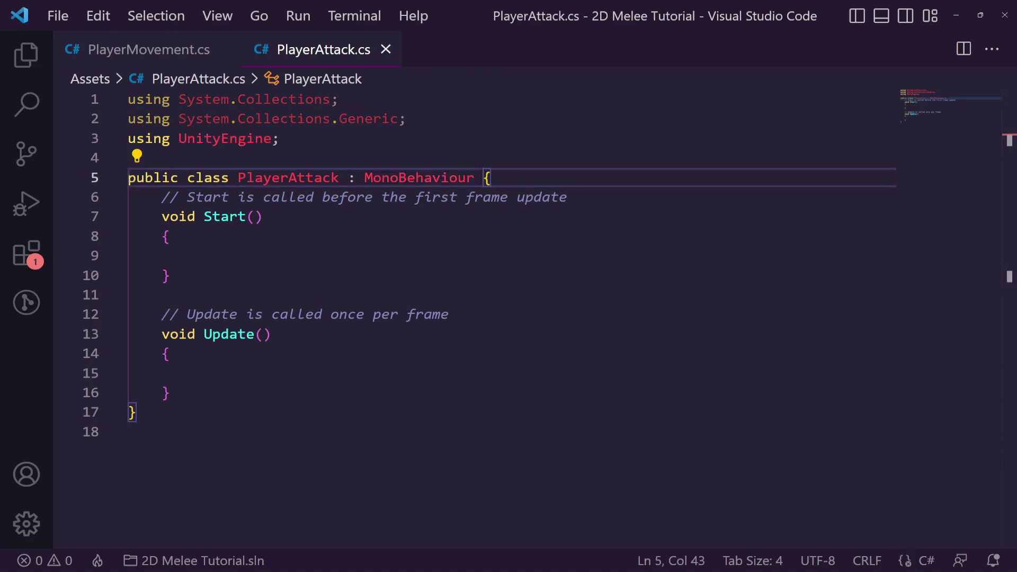
# Remove the default Start and Update methods with their comments, leaving blank lines in the class body, and save the script
pyautogui.moveTo(170, 392); pyautogui.dragTo(169, 194)
pyautogui.press('BackSpace')
pyautogui.press('BackSpace')
pyautogui.press('BackSpace')
pyautogui.press('Return')
pyautogui.press('Return')
pyautogui.press('Return')
pyautogui.press('Up')
pyautogui.hotkey('ctrl', 'a')
pyautogui.hotkey('ctrl', 's')
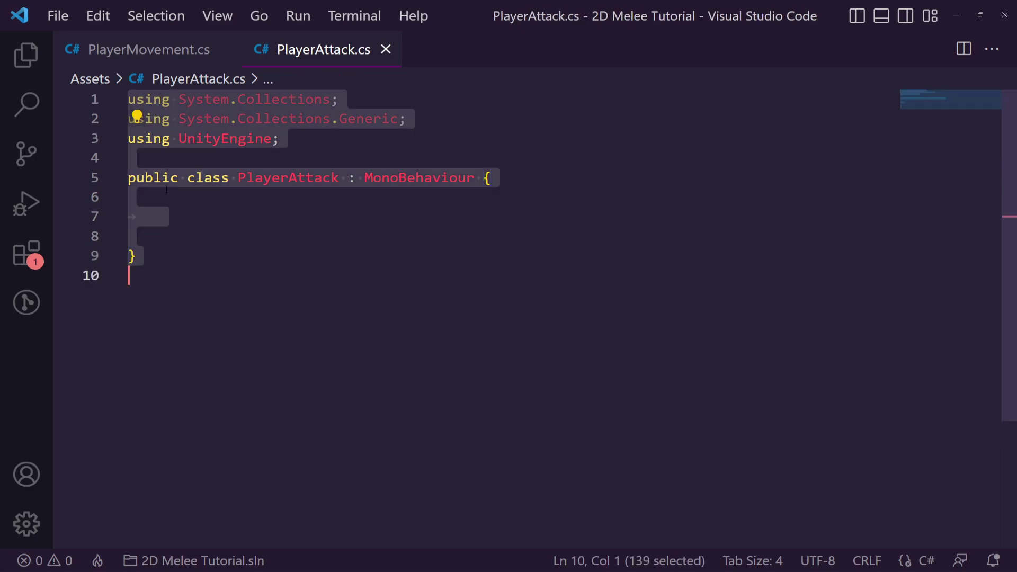
# Declare the field [SerializeField] private Animator anim; inside the PlayerAttack class and save the script
pyautogui.press('Up')
pyautogui.press('Up')
pyautogui.click(197, 220)
pyautogui.write('[')
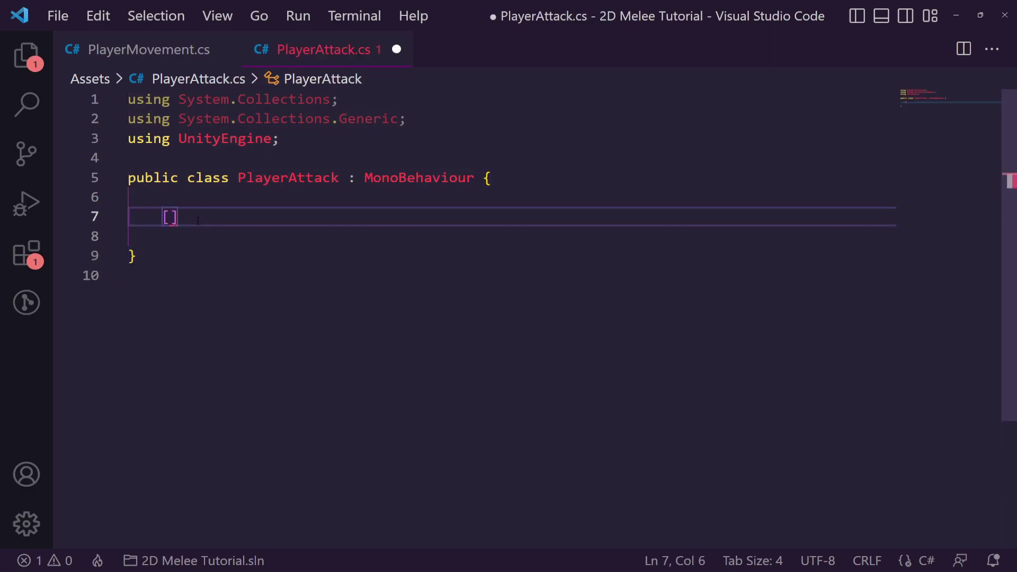
pyautogui.write('Ser')
pyautogui.press('Tab')
pyautogui.press('Right')
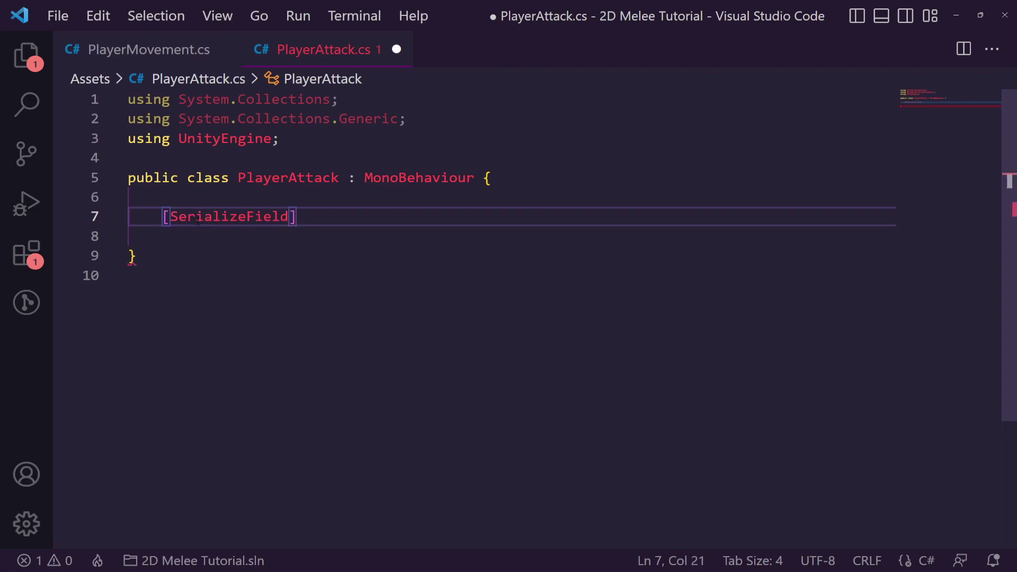
pyautogui.write('private A')
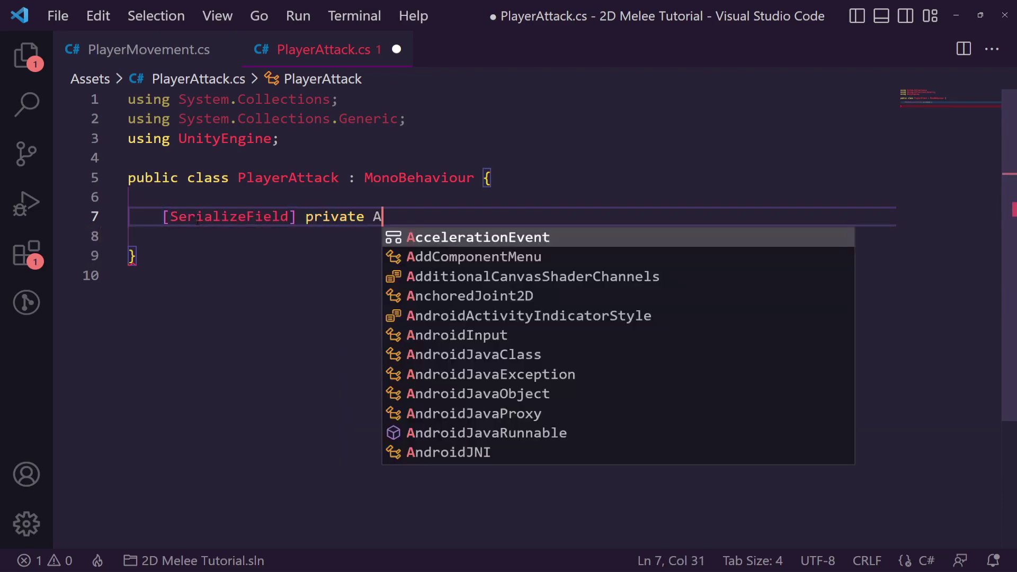
pyautogui.write('nimato')
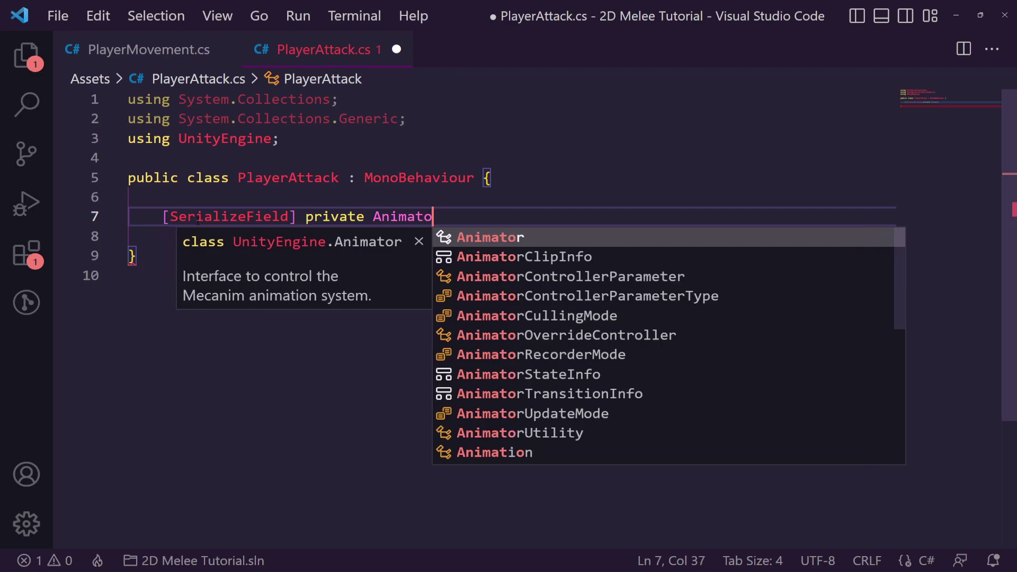
pyautogui.write('r anim;')
pyautogui.press('BackSpace')
pyautogui.write(';')
pyautogui.hotkey('ctrl', 's')
pyautogui.moveTo(247, 217)
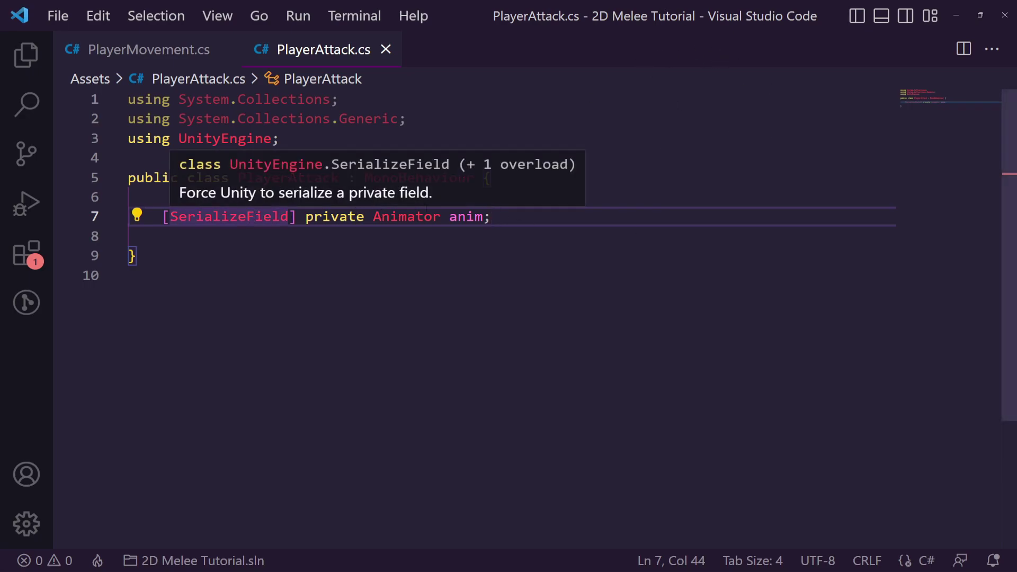
pyautogui.doubleClick(342, 218)
pyautogui.doubleClick(249, 217)
pyautogui.click(204, 217)
pyautogui.doubleClick(232, 217)
pyautogui.click(470, 216)
pyautogui.doubleClick(232, 217)
pyautogui.click(433, 216)
# Declare the field [SerializeField] private float meleeSpeed; two lines below the Animator field
pyautogui.click(589, 217)
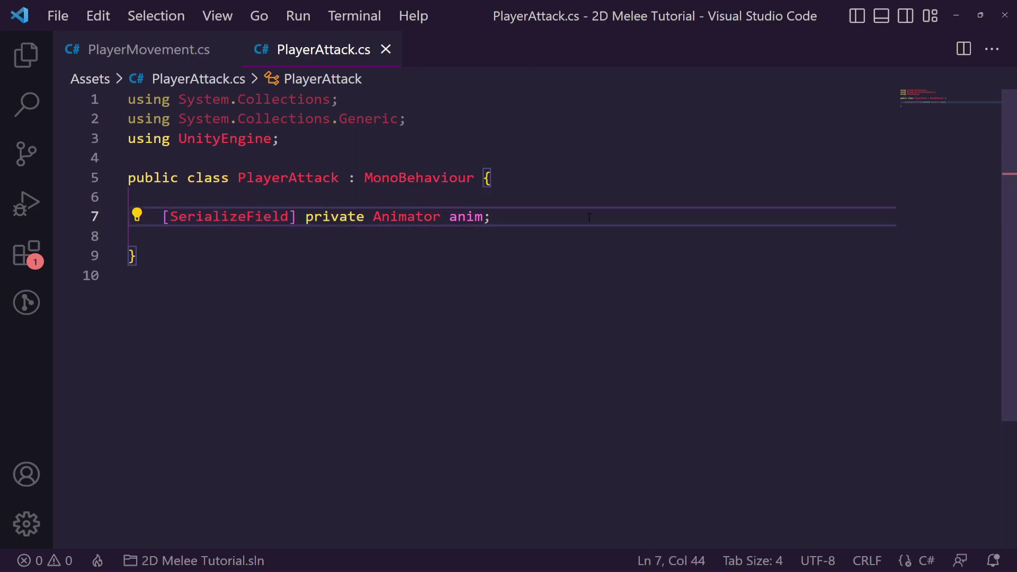
pyautogui.press('Return')
pyautogui.press('Return')
pyautogui.write('[SerializeField] private float meleeSpeed;')
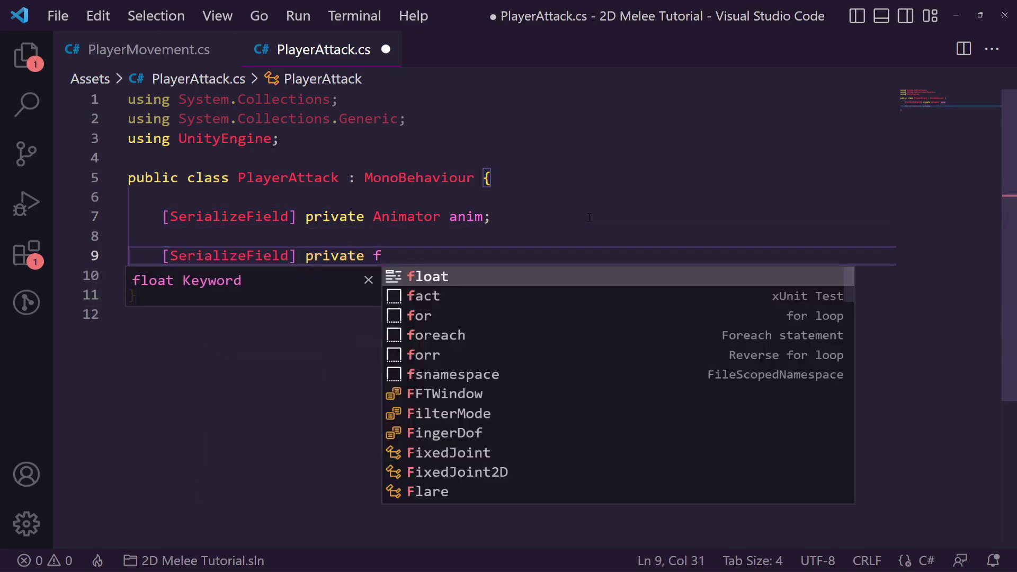
# Complete the declaration of the private float field meleeSpeed with its type and name, and save the script
pyautogui.press('Tab')
pyautogui.write('meleeSpeed;')
pyautogui.hotkey('ctrl', 's')
# Declare the field [SerializeField] private float damage; two lines below meleeSpeed and save the script
pyautogui.press('Return')
pyautogui.press('Return')
pyautogui.write('[SerializeField')
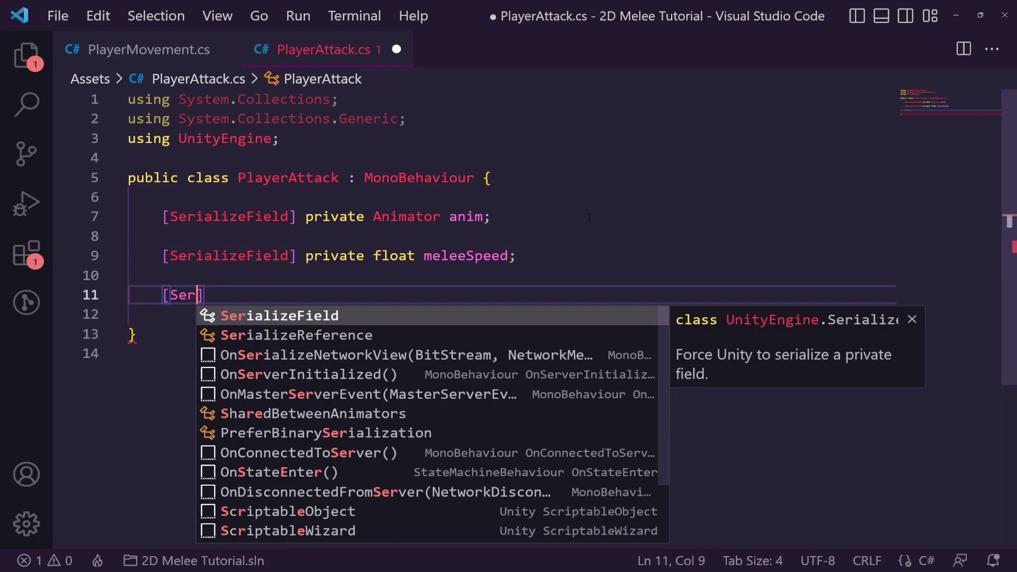
pyautogui.press('Tab')
pyautogui.write('] private float damage;')
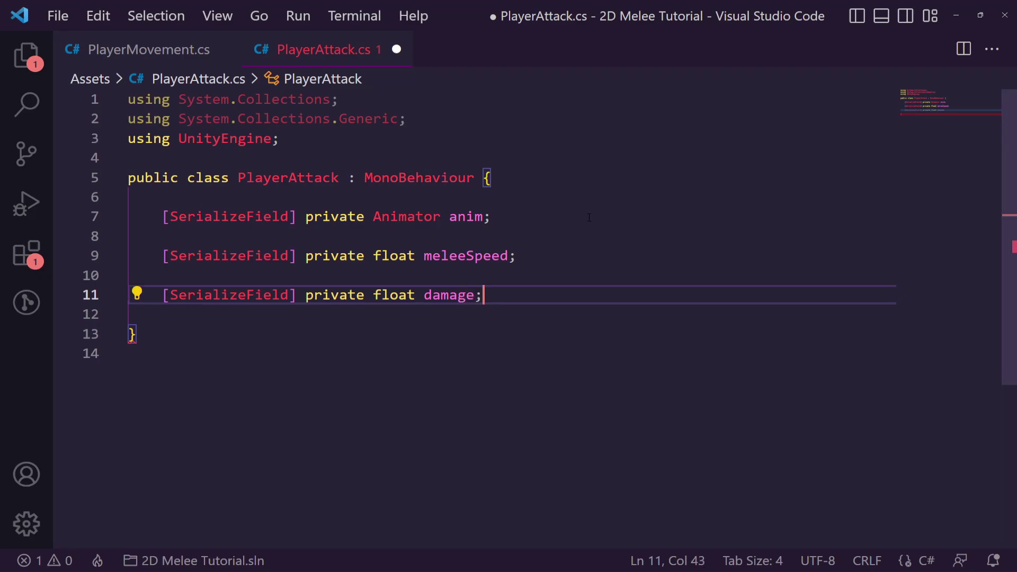
pyautogui.hotkey('ctrl', 's')
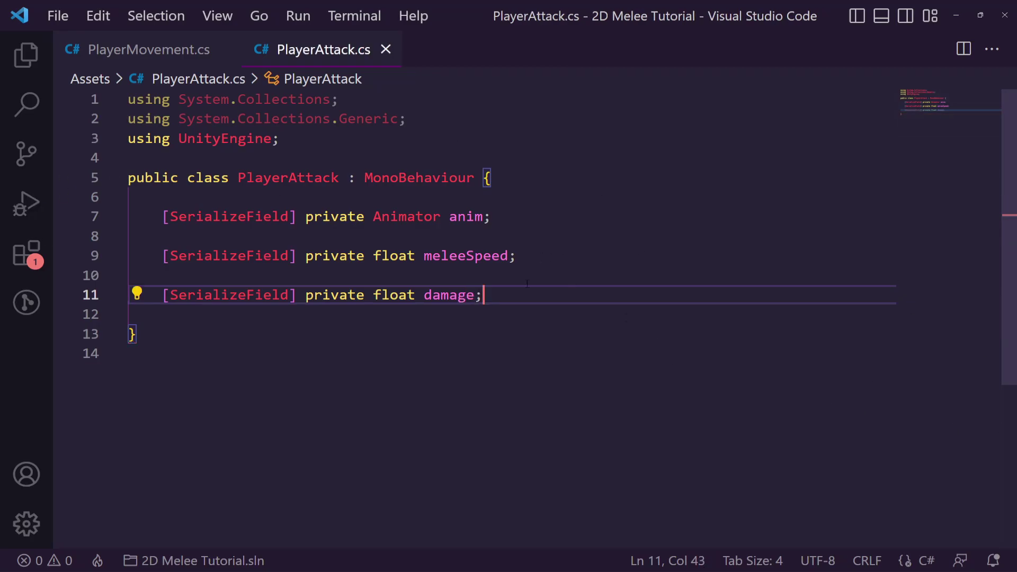
pyautogui.doubleClick(468, 256)
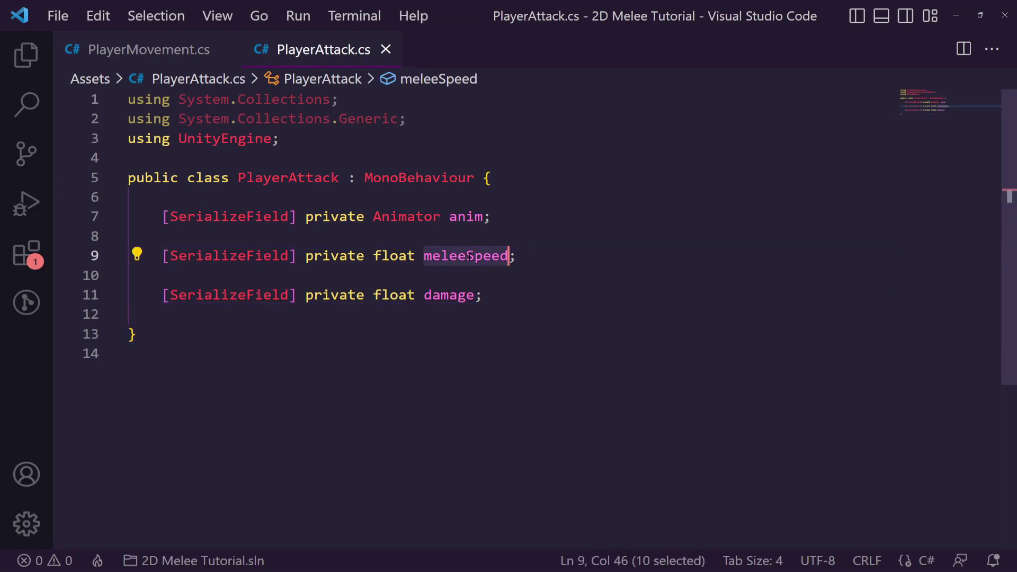
pyautogui.click(509, 301)
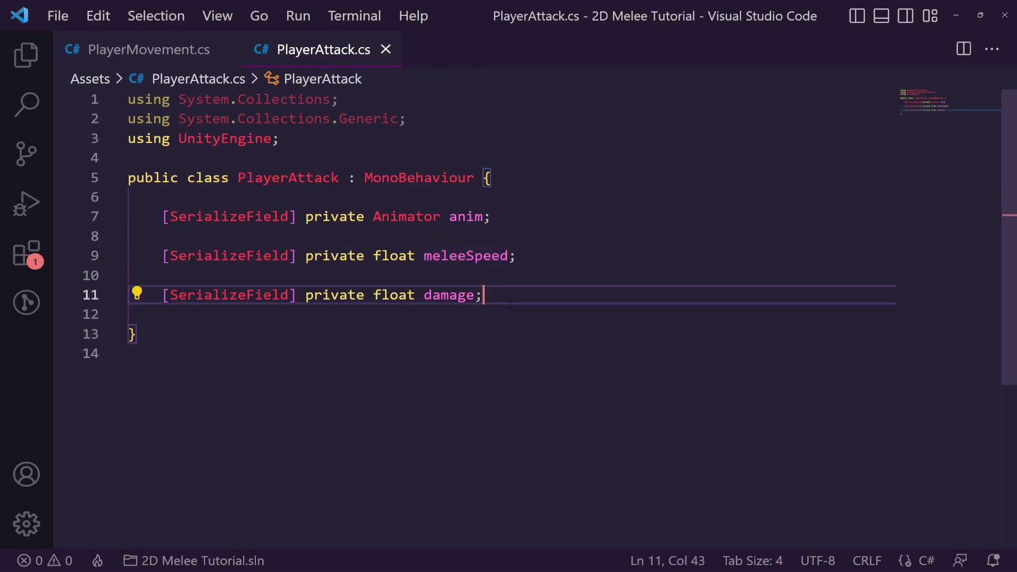
pyautogui.doubleClick(457, 290)
# Declare the field float timeUntilMelee; two lines below the damage field and save the script
pyautogui.click(530, 298)
pyautogui.press('Return')
pyautogui.press('Return')
pyautogui.write('float')
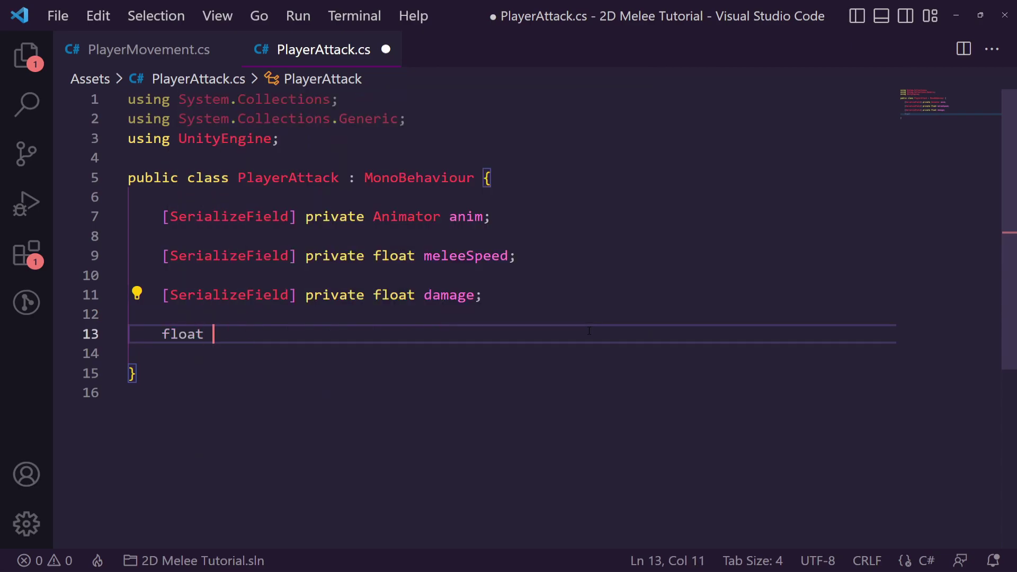
pyautogui.press('BackSpace')
pyautogui.press('BackSpace')
pyautogui.press('BackSpace')
pyautogui.press('BackSpace')
pyautogui.press('BackSpace')
pyautogui.write('loat ')
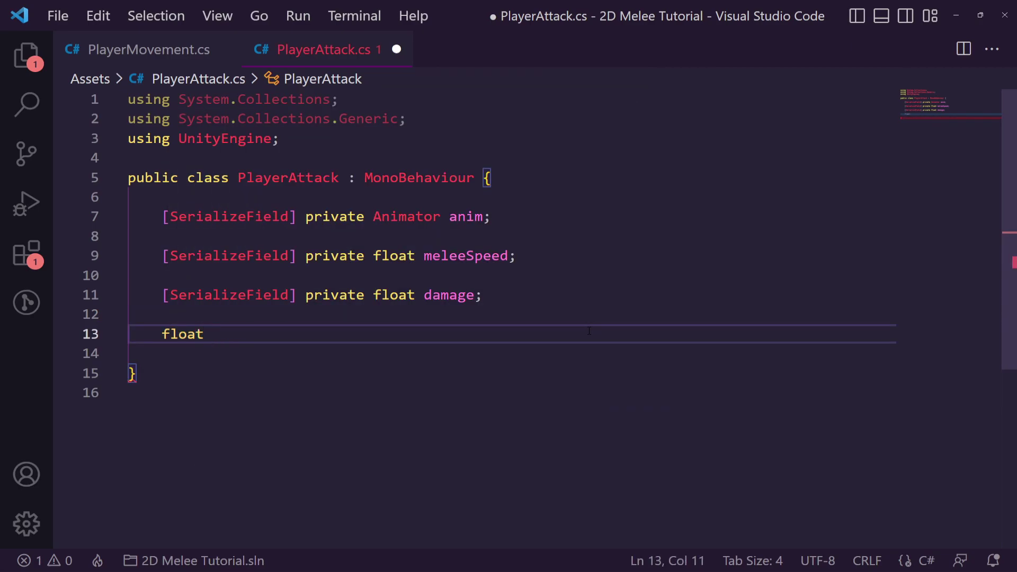
pyautogui.write('timeUntil')
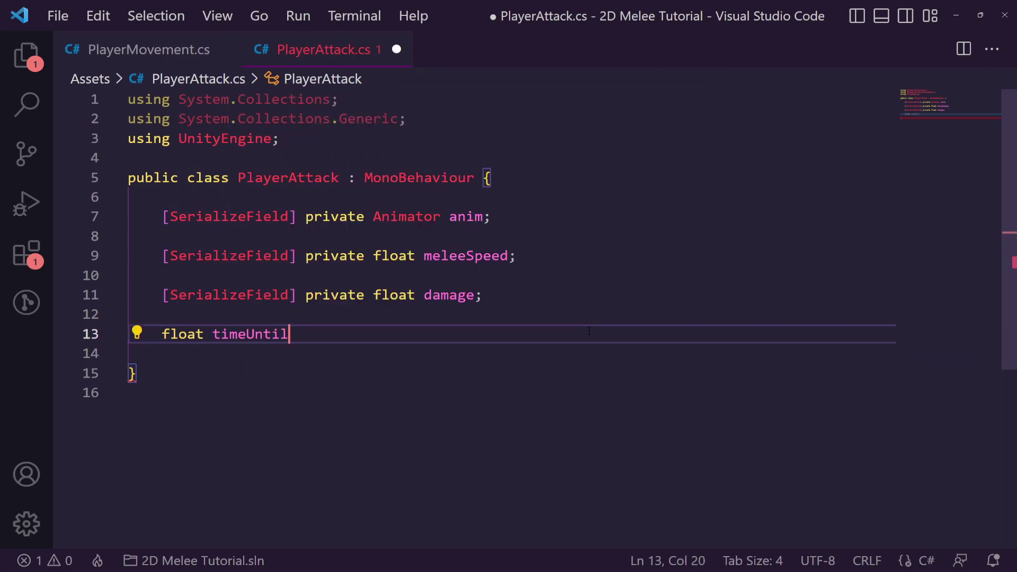
pyautogui.write('Melee;')
pyautogui.hotkey('ctrl', 's')
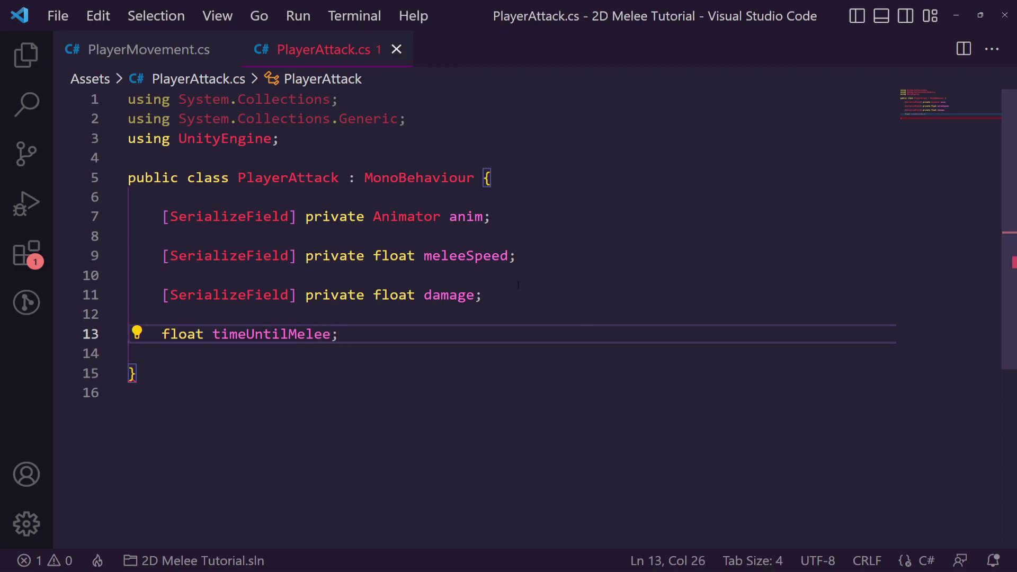
pyautogui.doubleClick(299, 334)
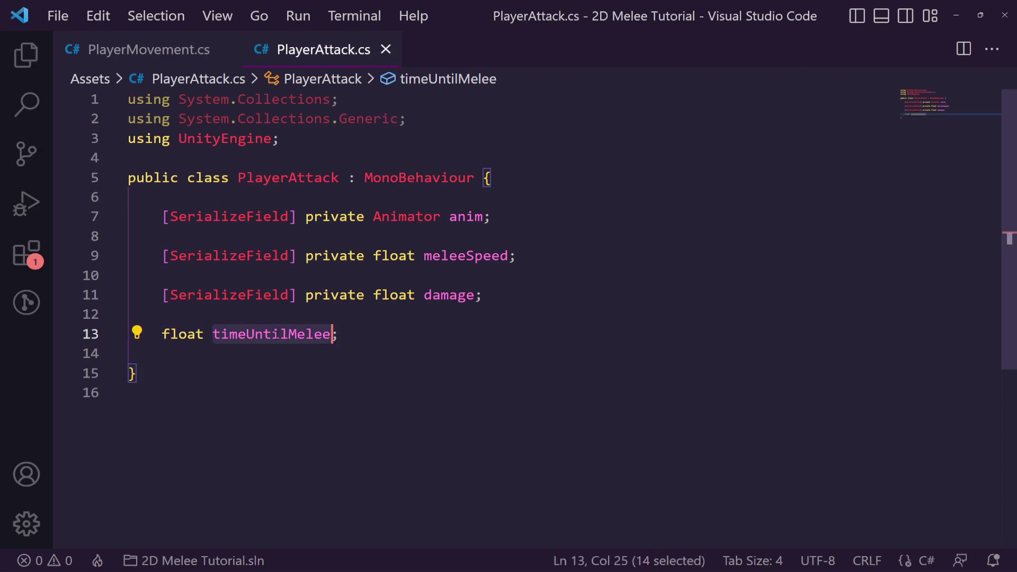
pyautogui.doubleClick(469, 257)
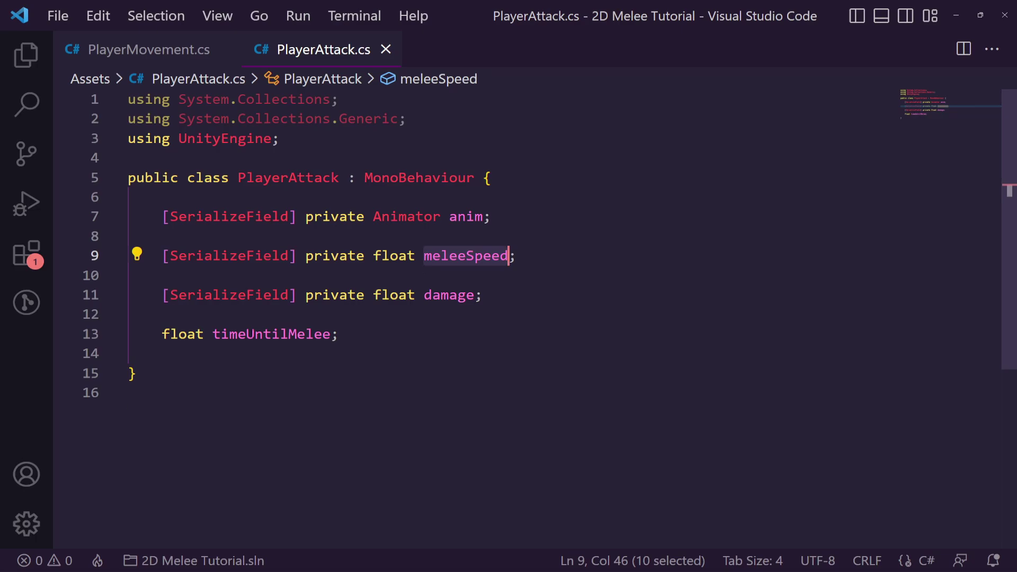
pyautogui.doubleClick(283, 335)
# Insert an empty private void Update() method two lines below the timeUntilMelee field
pyautogui.scroll(-1, 257, 355)
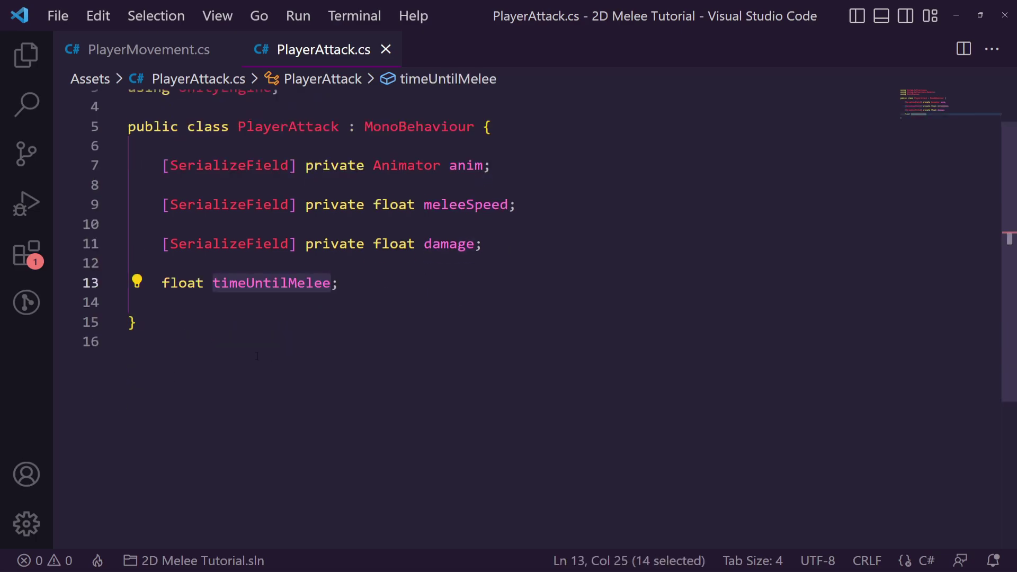
pyautogui.click(369, 288)
pyautogui.press('Return')
pyautogui.press('Return')
pyautogui.write('private')
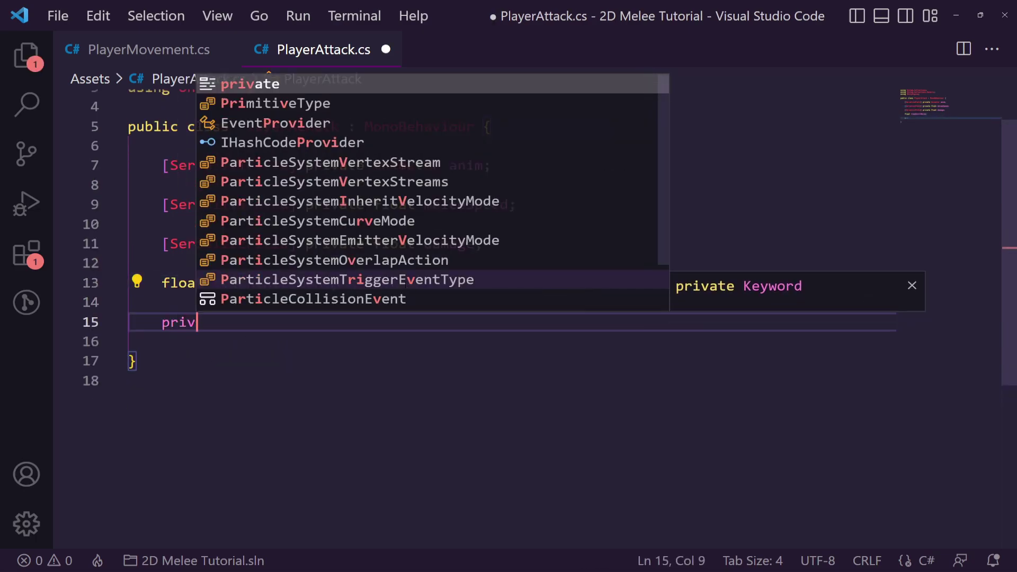
pyautogui.hotkey('ctrl', 'BackSpace')
pyautogui.write('update')
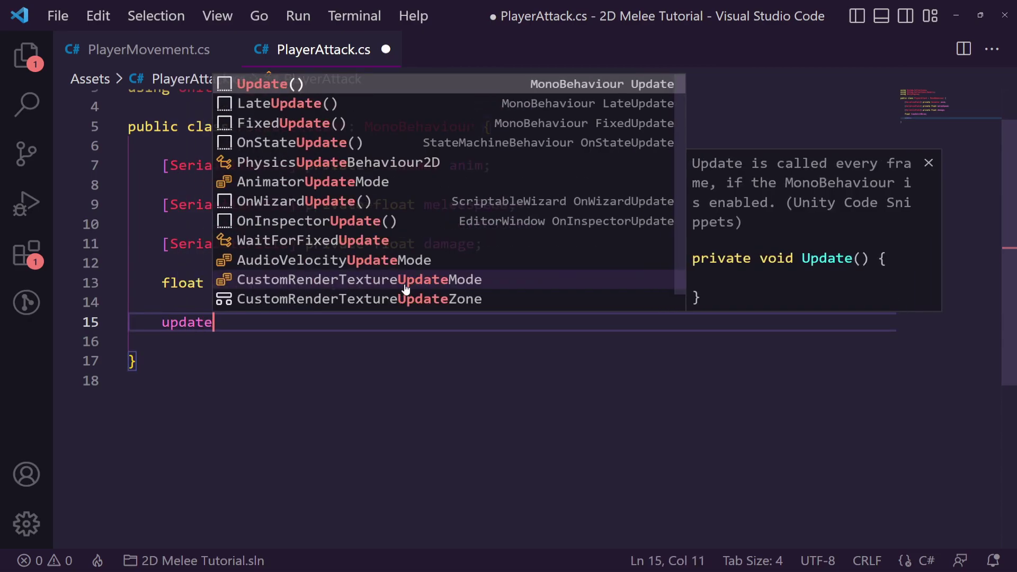
pyautogui.press('Return')
# Add the block if (timeUntilMelee <= 0f) { } inside the Update method
pyautogui.write('if ')
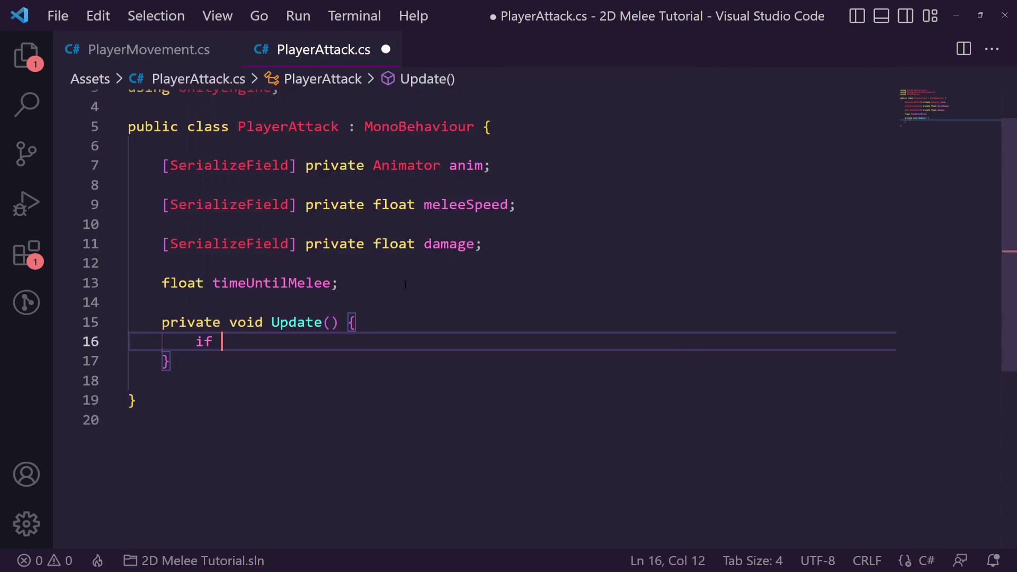
pyautogui.write('(timeUntilMelee <')
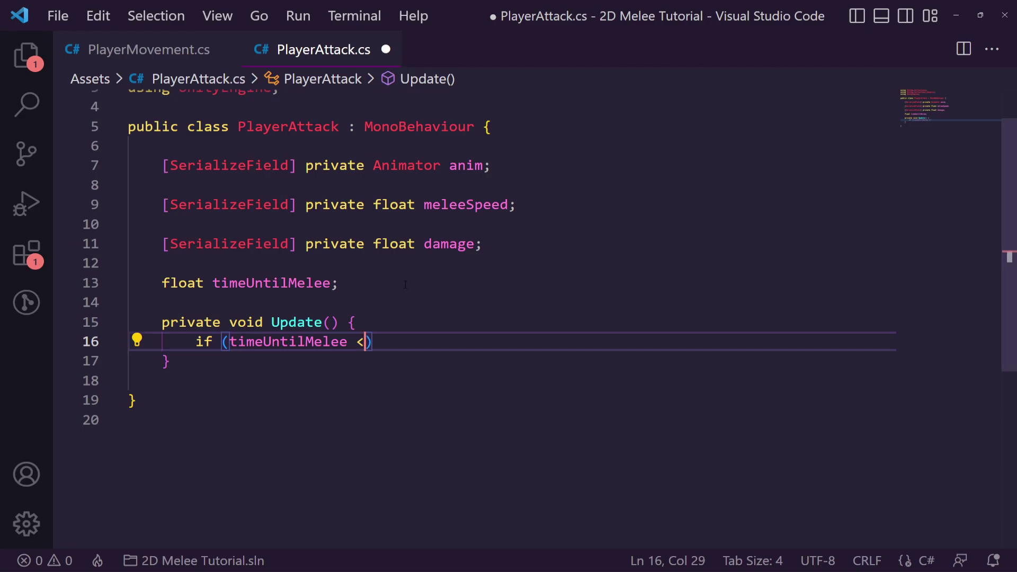
pyautogui.write('<')
pyautogui.write(' 0f) {')
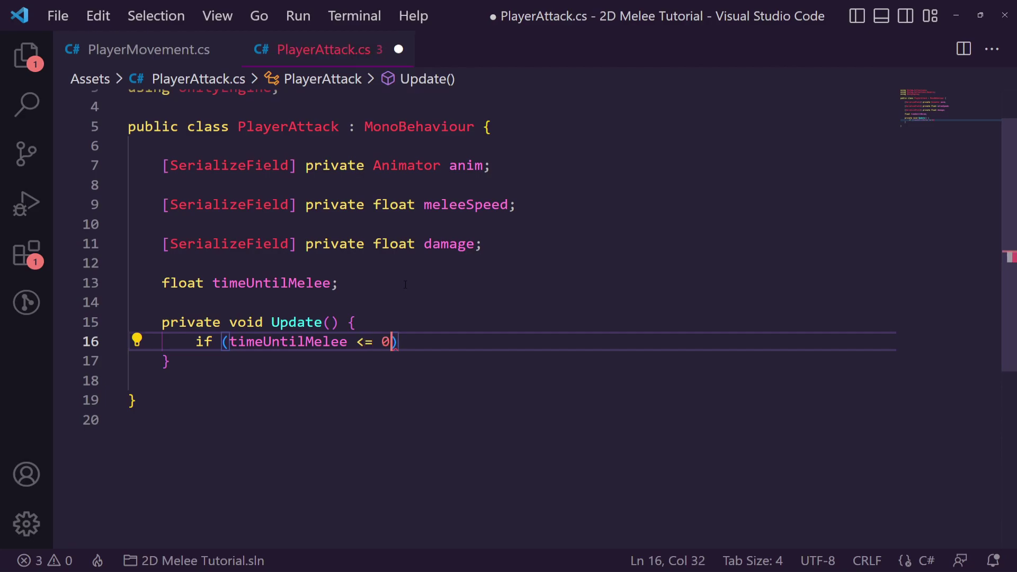
pyautogui.press('Return')
# Nest the block if (Input.GetMouseButtonDown(0)) { } inside the timeUntilMelee condition
pyautogui.scroll(-2, 330, 264)
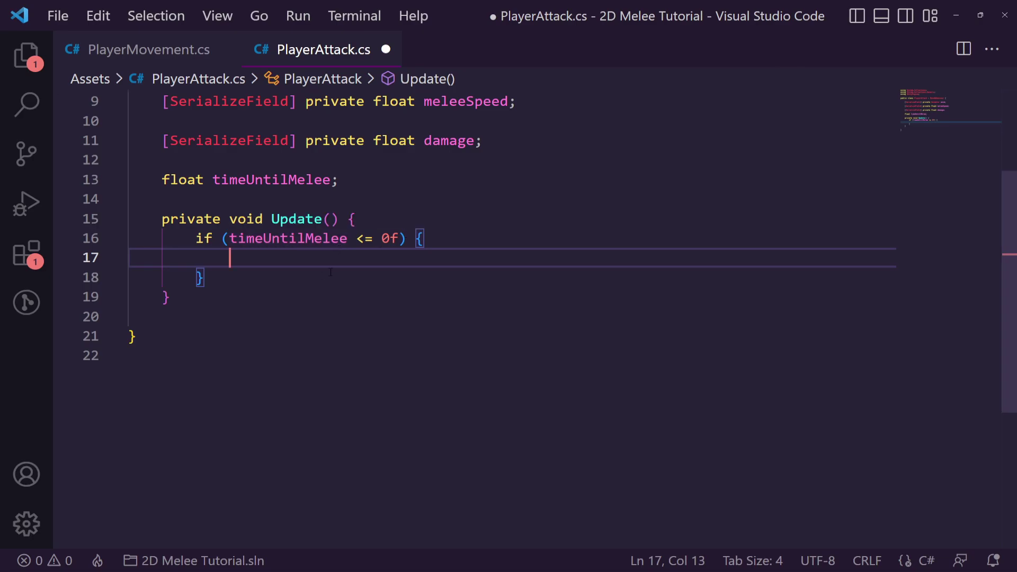
pyautogui.write('if (Input.Ge')
pyautogui.write('tMouse')
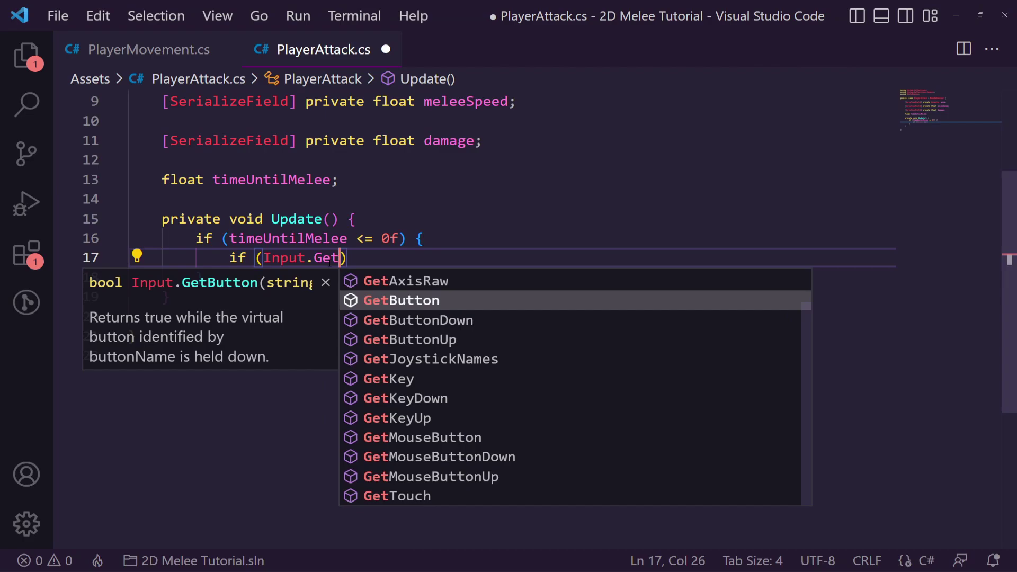
pyautogui.press('Down')
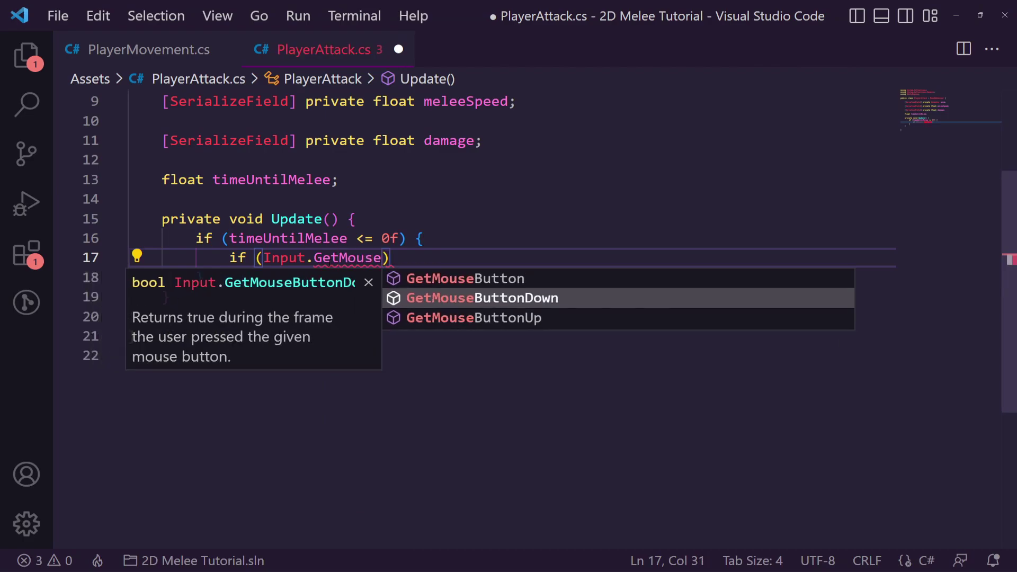
pyautogui.press('Tab')
pyautogui.write('(0)){')
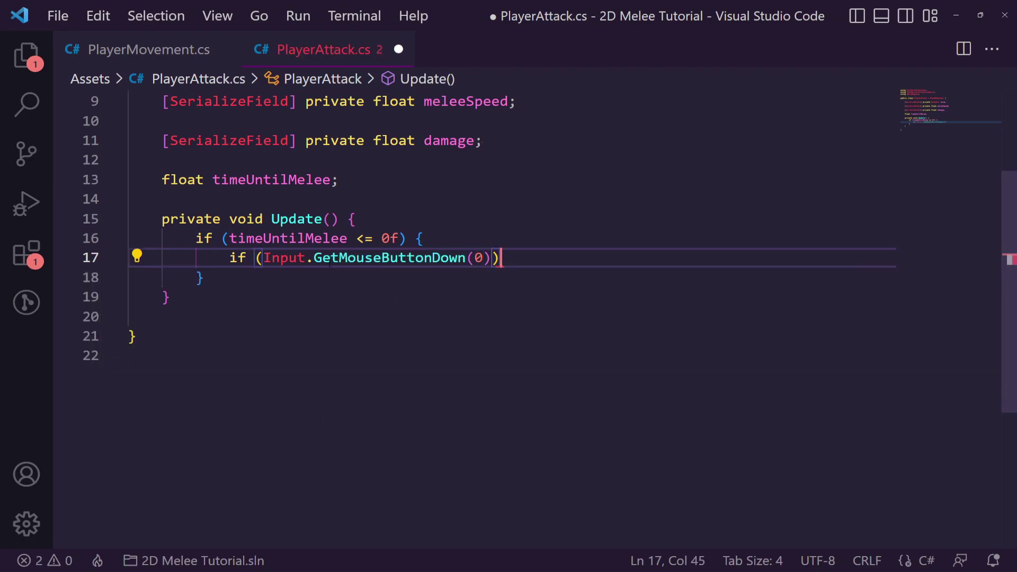
pyautogui.press('Right')
pyautogui.press('Return')
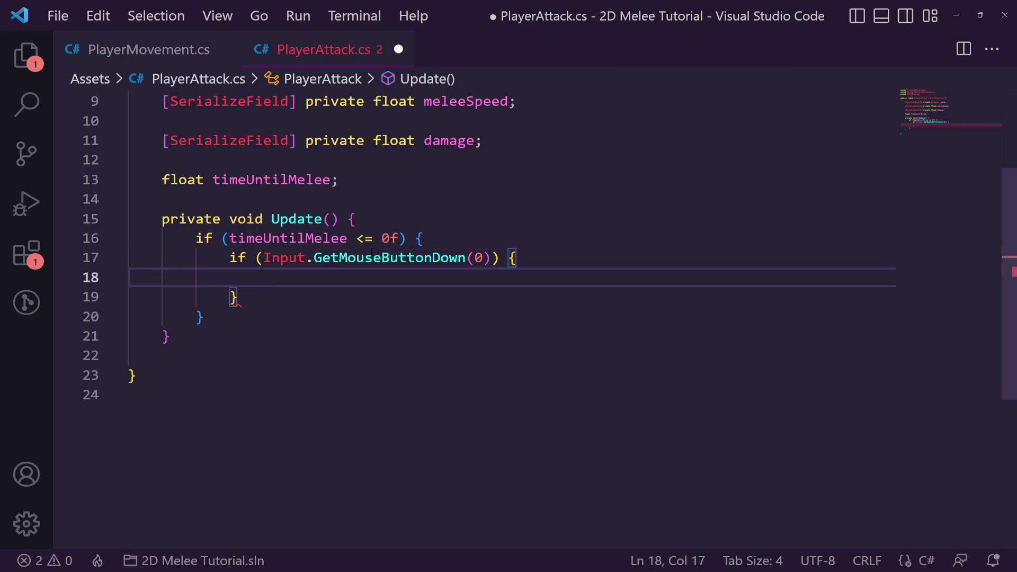
# Add anim.SetTrigger("Attack"); inside the mouse button condition and save the script
pyautogui.write('ani')
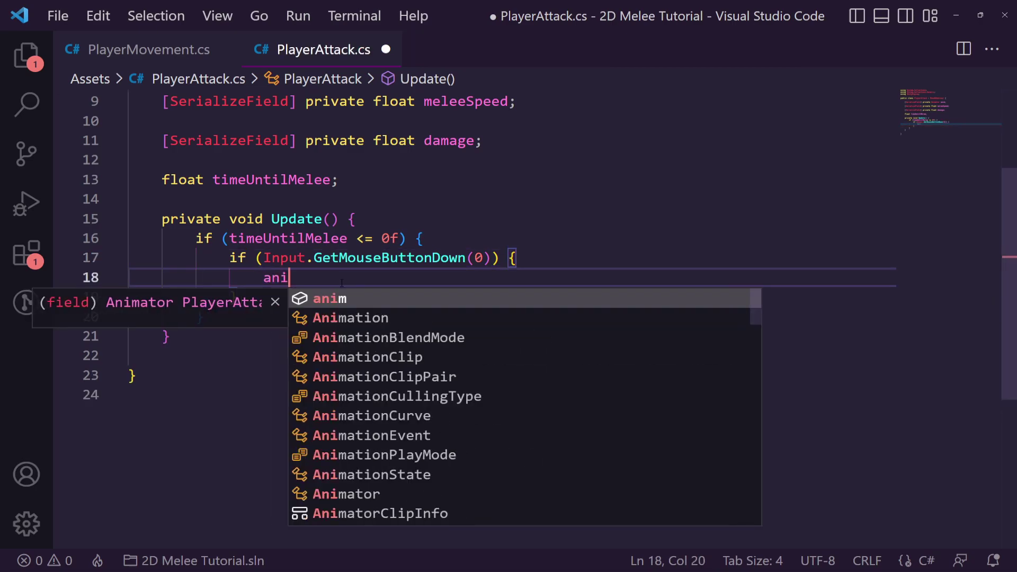
pyautogui.write('m.SetTrigger("')
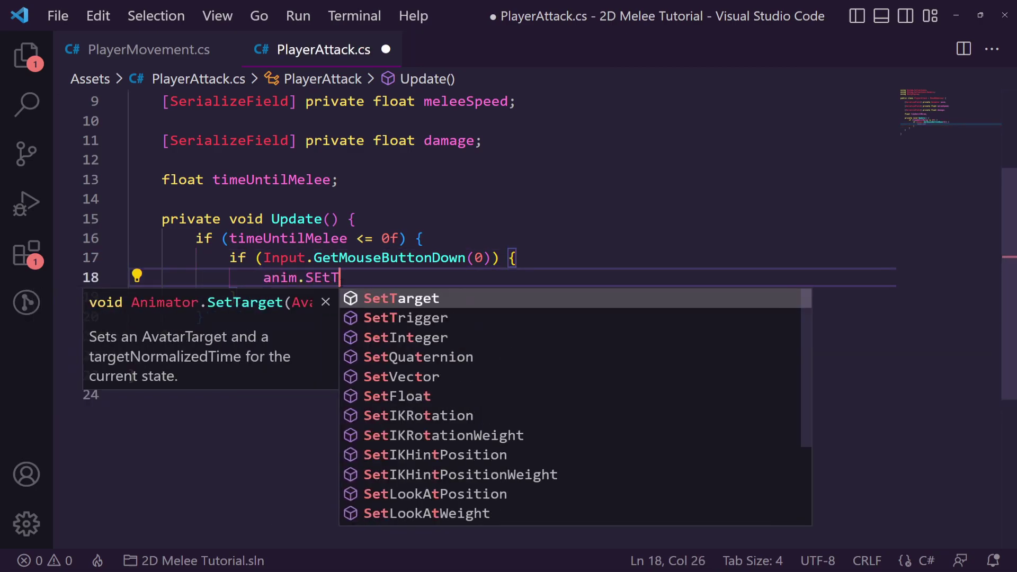
pyautogui.write('Attack')
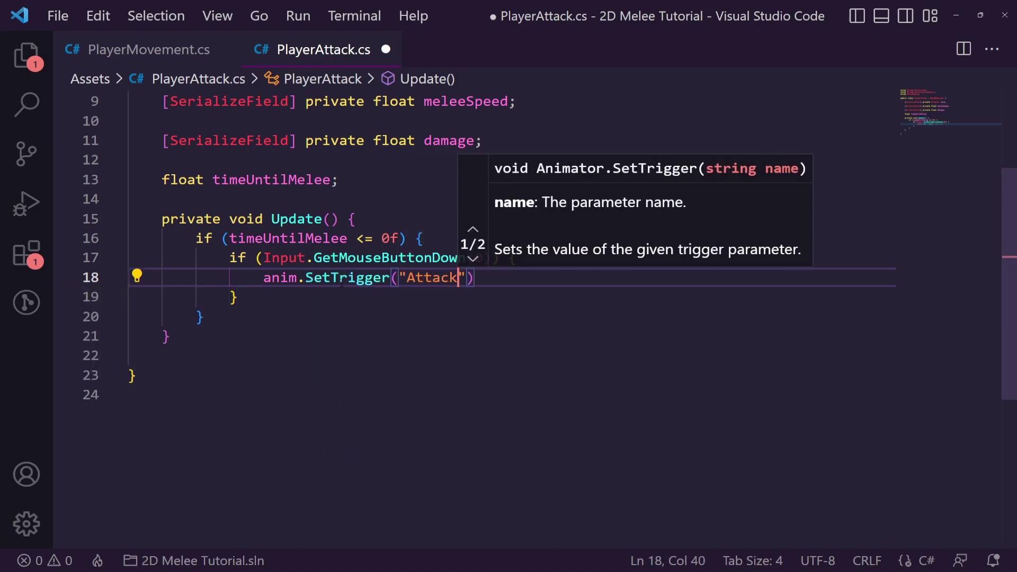
pyautogui.write('");')
pyautogui.hotkey('ctrl', 's')
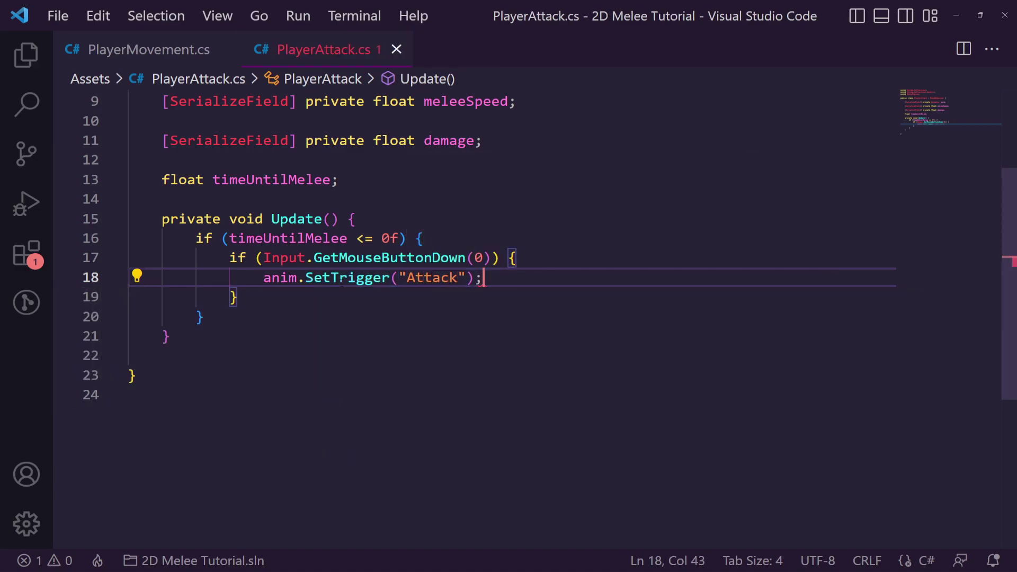
# Add timeUntilMelee = meleeSpeed; directly below the SetTrigger call and save the script
pyautogui.press('Return')
pyautogui.write('time')
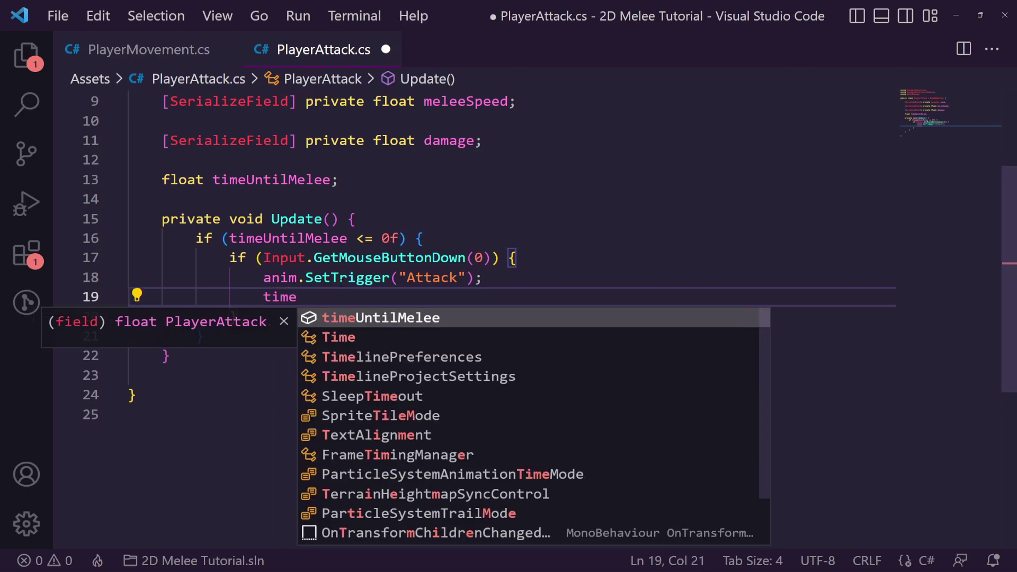
pyautogui.press('Tab')
pyautogui.write('= mele')
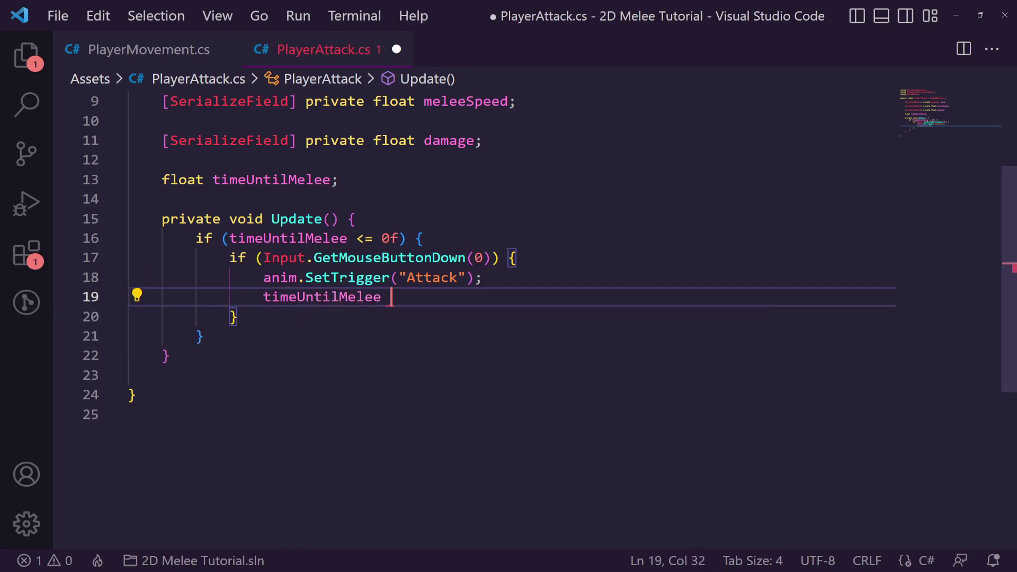
pyautogui.press('Tab')
pyautogui.write(';')
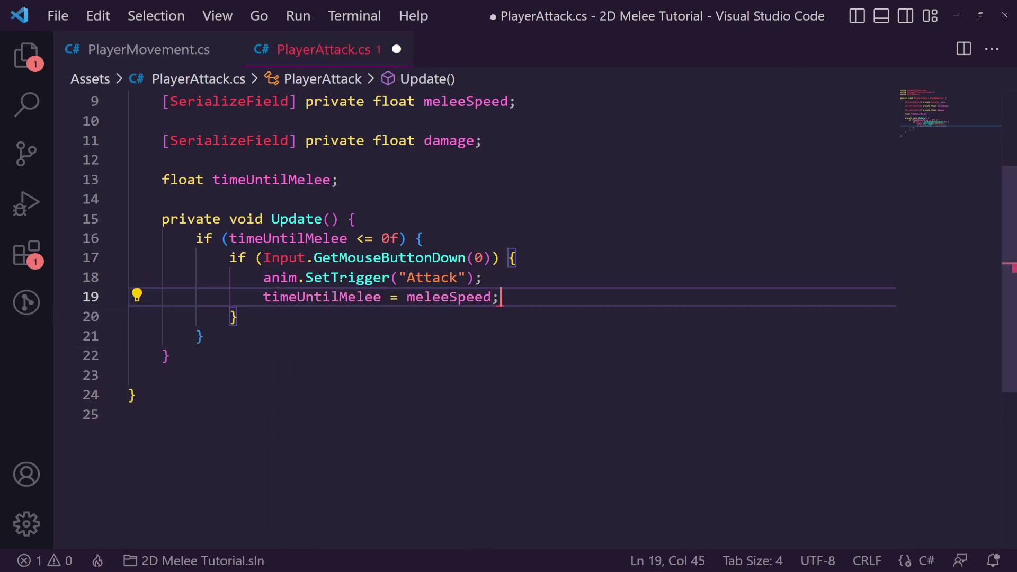
pyautogui.hotkey('ctrl', 's')
# Add an else block to the timeUntilMelee condition containing timeUntilMelee -= Time.deltaTime; and save the script
pyautogui.click(257, 332)
pyautogui.write('e')
pyautogui.press('Tab')
pyautogui.write('{')
pyautogui.press('Return')
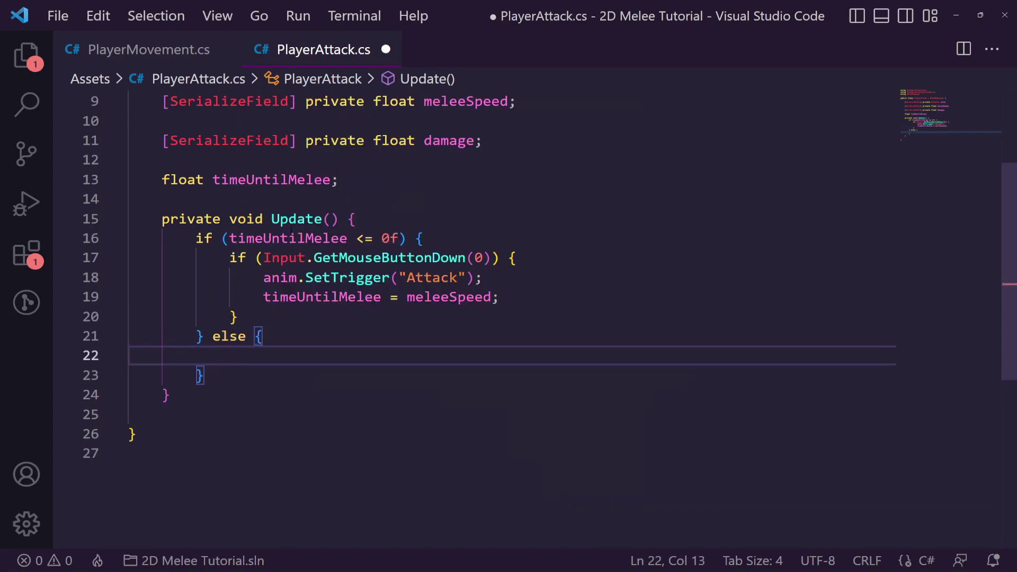
pyautogui.write('time')
pyautogui.press('Tab')
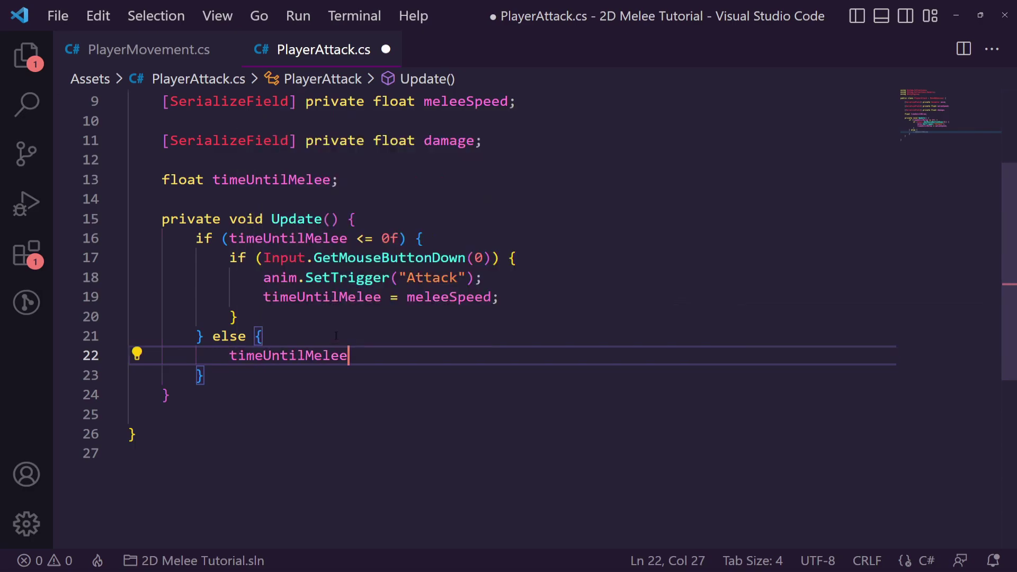
pyautogui.write('-= T')
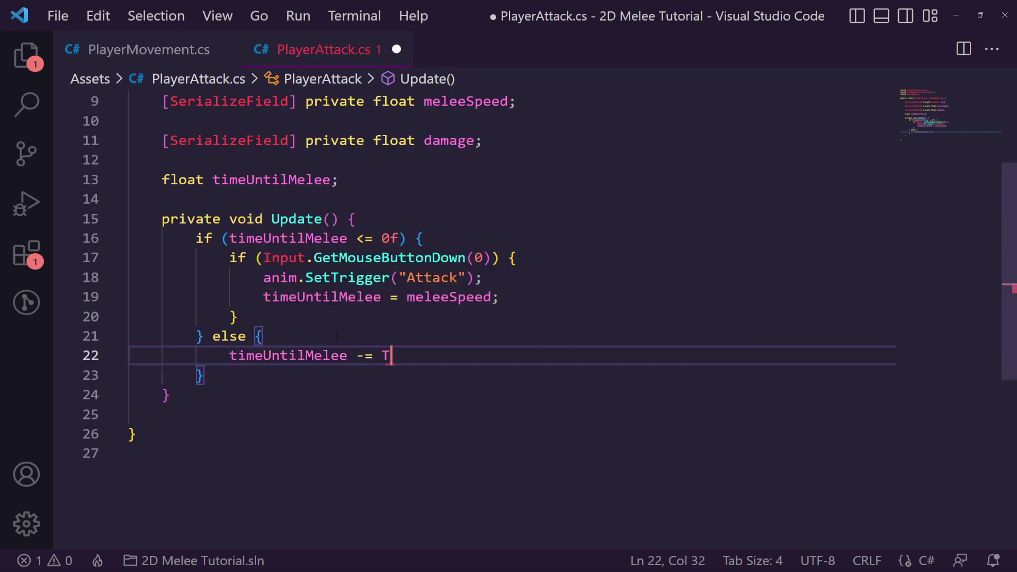
pyautogui.write('ime.deltaTime;')
pyautogui.hotkey('ctrl', 's')
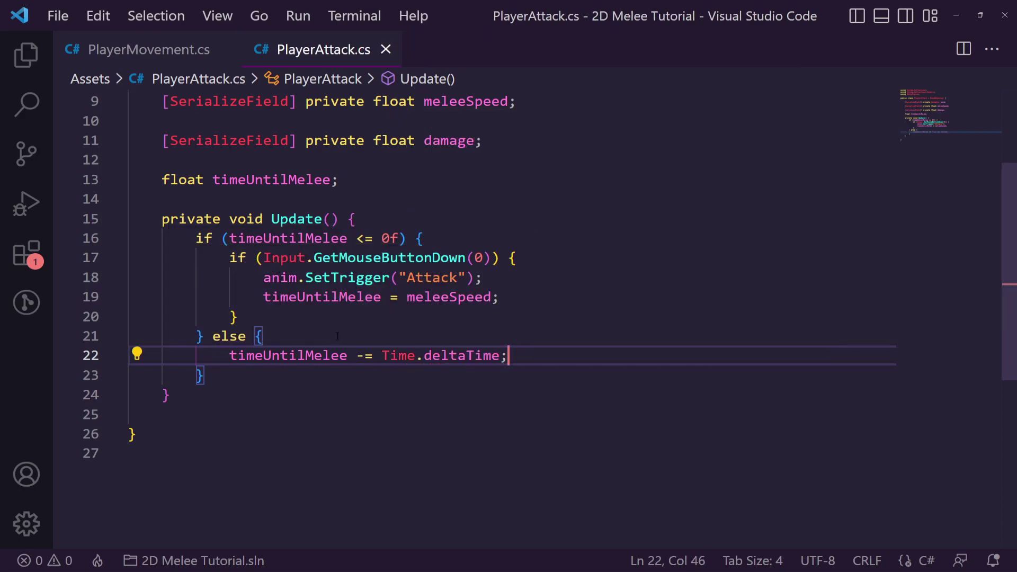
pyautogui.scroll(-1, 451, 347)
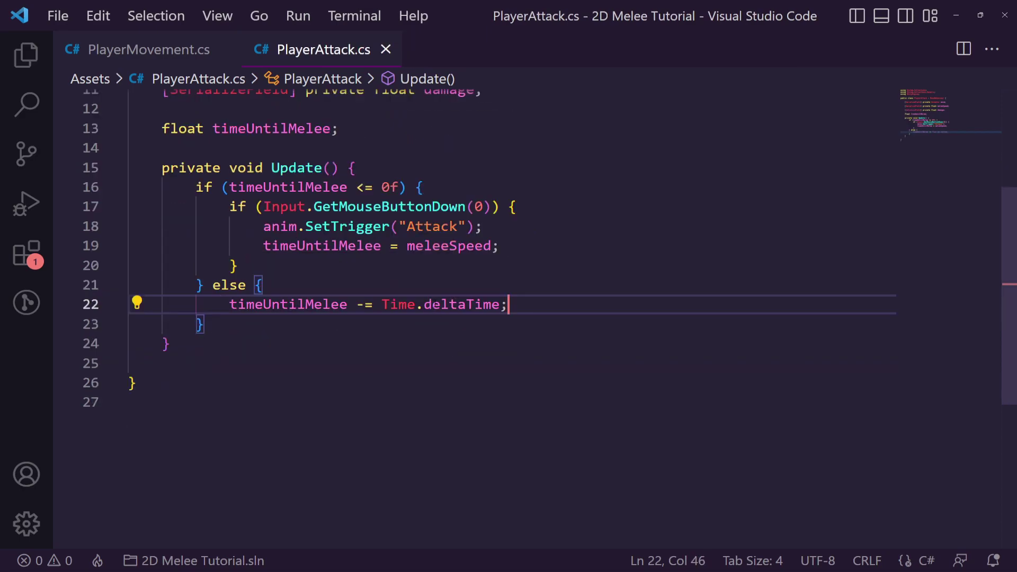
pyautogui.moveTo(434, 304)
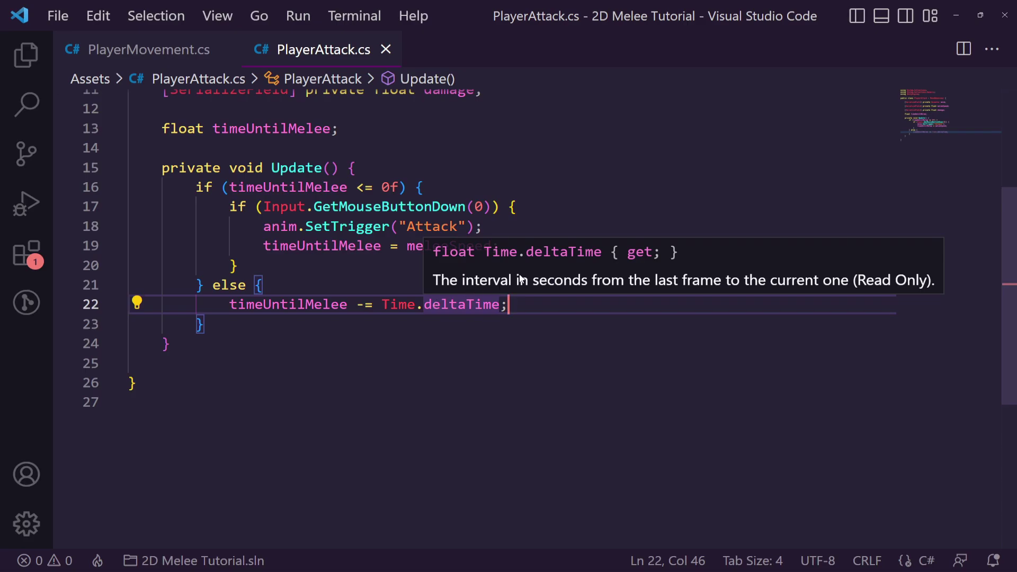
pyautogui.moveTo(245, 304); pyautogui.dragTo(381, 304)
pyautogui.click(381, 304)
pyautogui.moveTo(179, 304); pyautogui.dragTo(264, 285)
pyautogui.doubleClick(289, 304)
pyautogui.scroll(3, 277, 294)
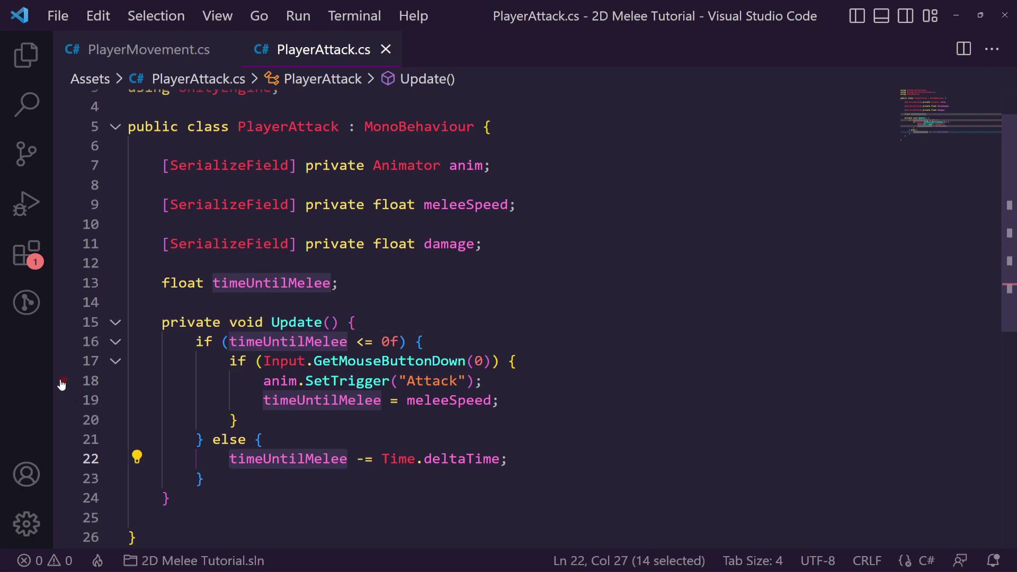
# Add a private void OnTriggerEnter2D(Collider2D other) method below the Update method in the PlayerAttack script
pyautogui.scroll(-2, 212, 387)
pyautogui.click(239, 392)
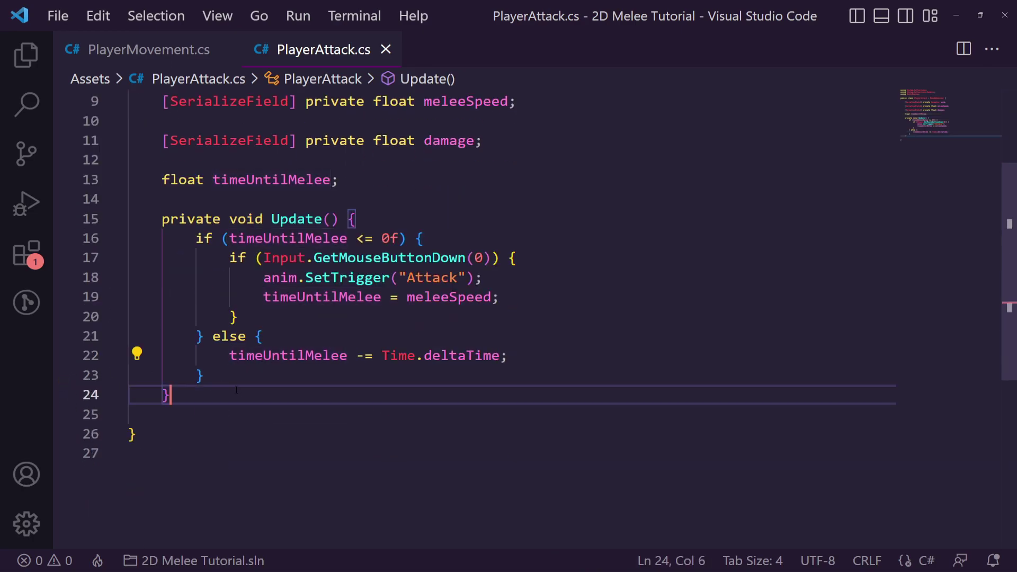
pyautogui.press('Return')
pyautogui.press('Return')
pyautogui.write('rp')
pyautogui.press('BackSpace')
pyautogui.press('BackSpace')
pyautogui.write('private')
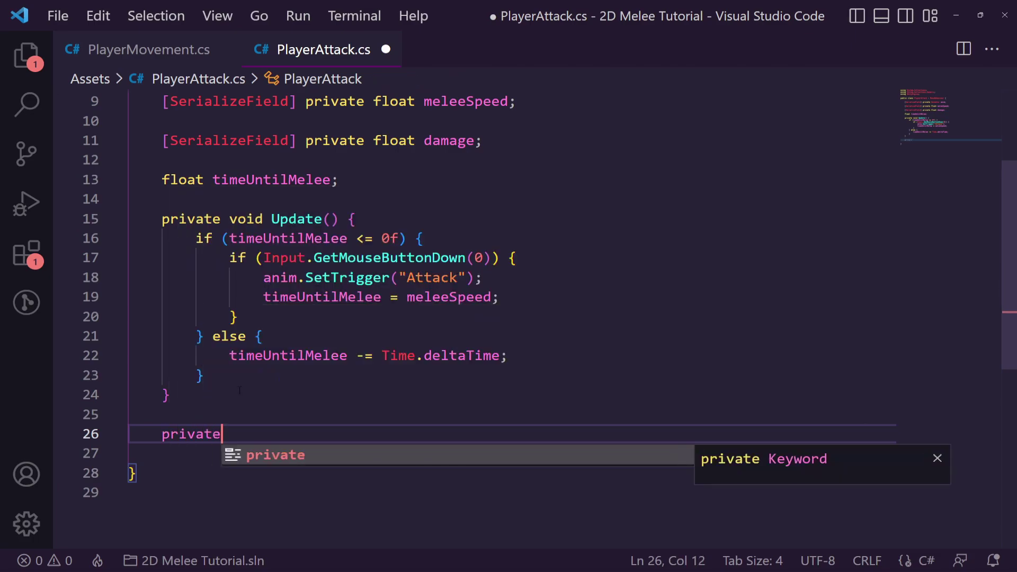
pyautogui.hotkey('ctrl', 'BackSpace')
pyautogui.write('oid On')
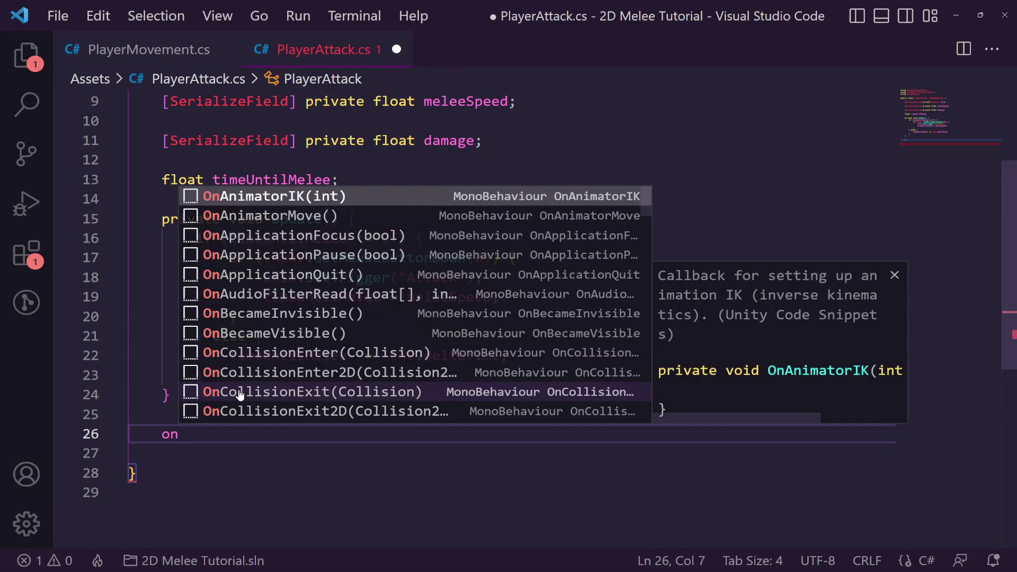
pyautogui.write('Trigger')
pyautogui.press('Down')
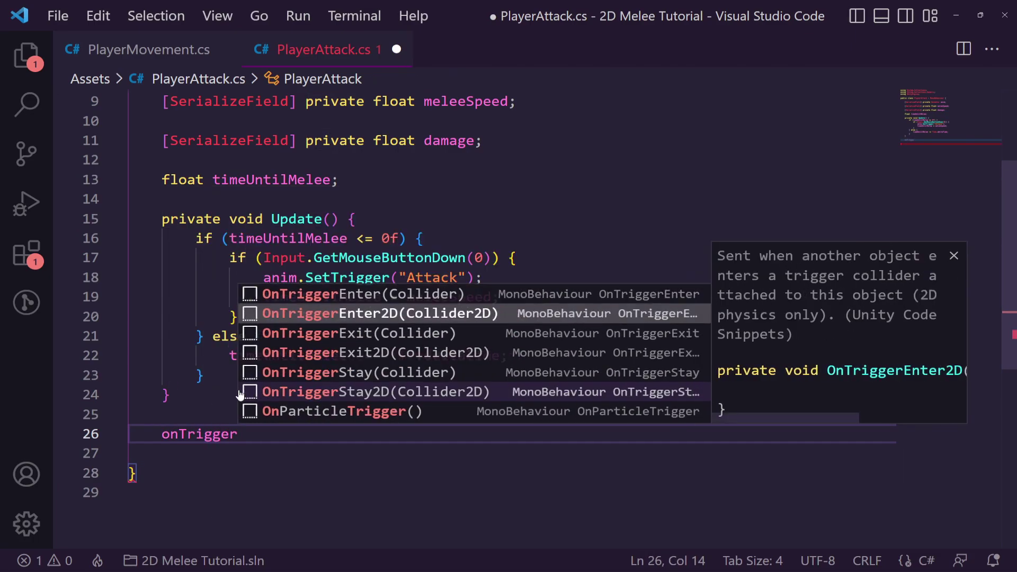
pyautogui.press('Return')
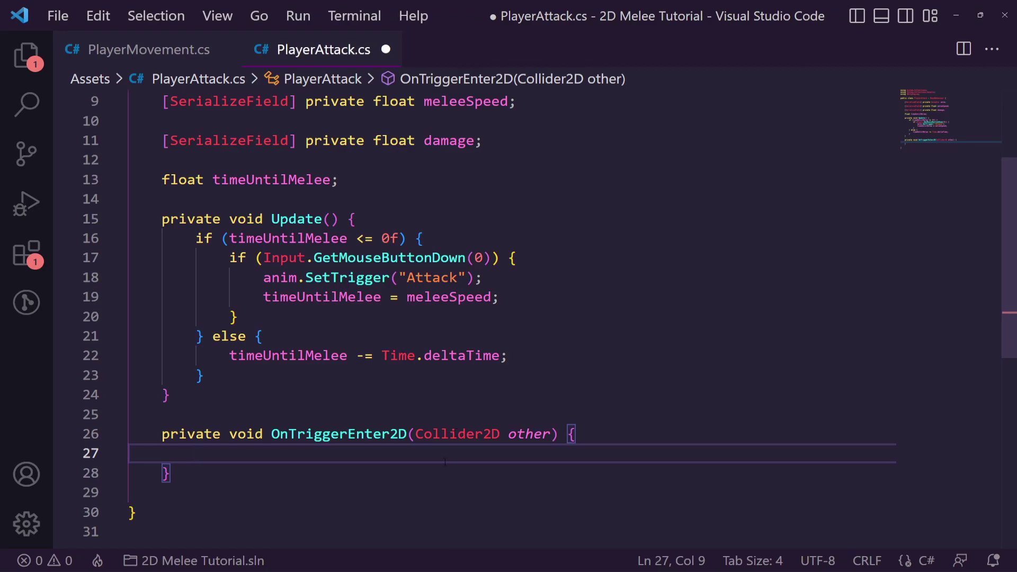
# Add the block if (other.tag == "Enemy") { } inside the OnTriggerEnter2D method
pyautogui.write('if ')
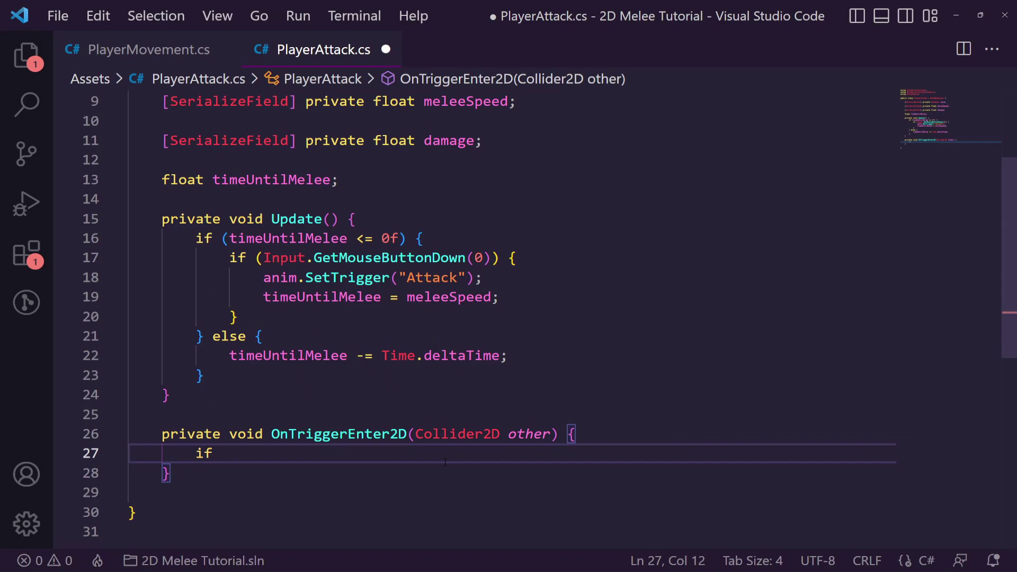
pyautogui.write('(other.tag == "Enem')
pyautogui.press('BackSpace')
pyautogui.press('BackSpace')
pyautogui.write('emy") {')
pyautogui.press('Return')
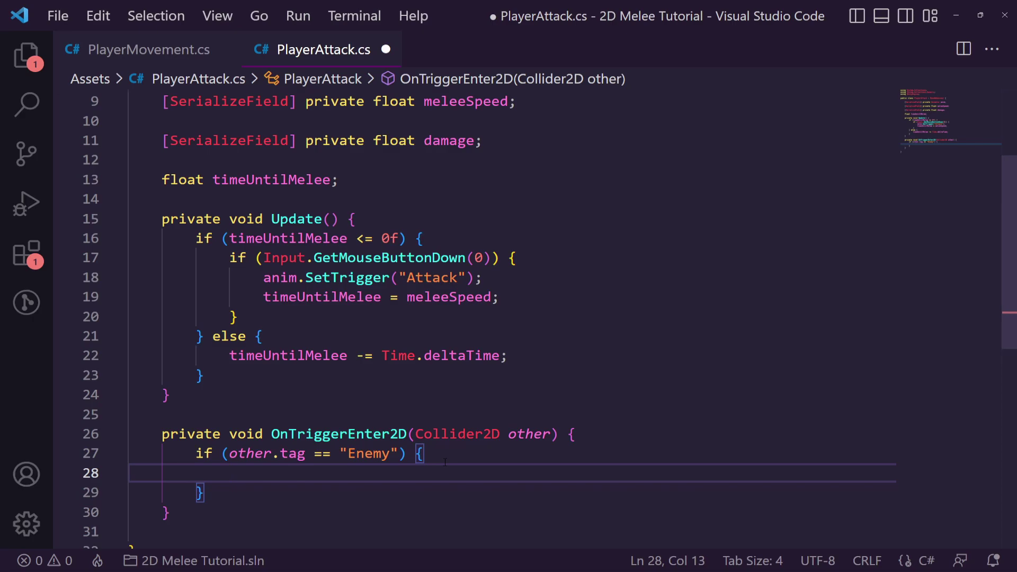
# Add other.GetComponent<Enemy>().TakeDamage(damage); inside the Enemy tag condition
pyautogui.write('other.Get')
pyautogui.press('Tab')
pyautogui.write('<ER')
pyautogui.press('BackSpace')
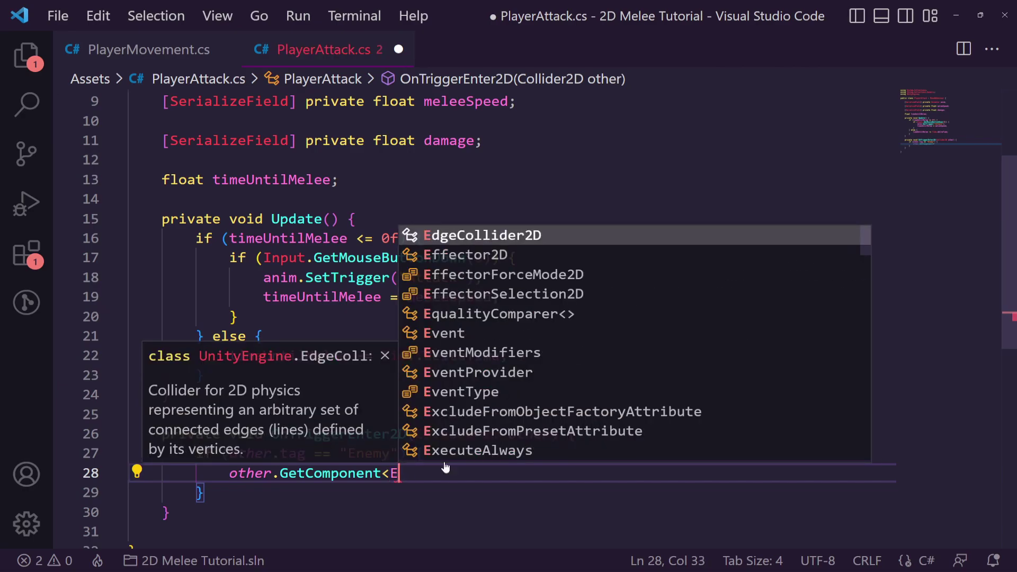
pyautogui.write('nem>')
pyautogui.hotkey('ctrl', 'z')
pyautogui.write('y(')
pyautogui.press('BackSpace')
pyautogui.press('BackSpace')
pyautogui.write('y>(')
pyautogui.hotkey('ctrl', 'z')
pyautogui.hotkey('ctrl', 'z')
pyautogui.write(')')
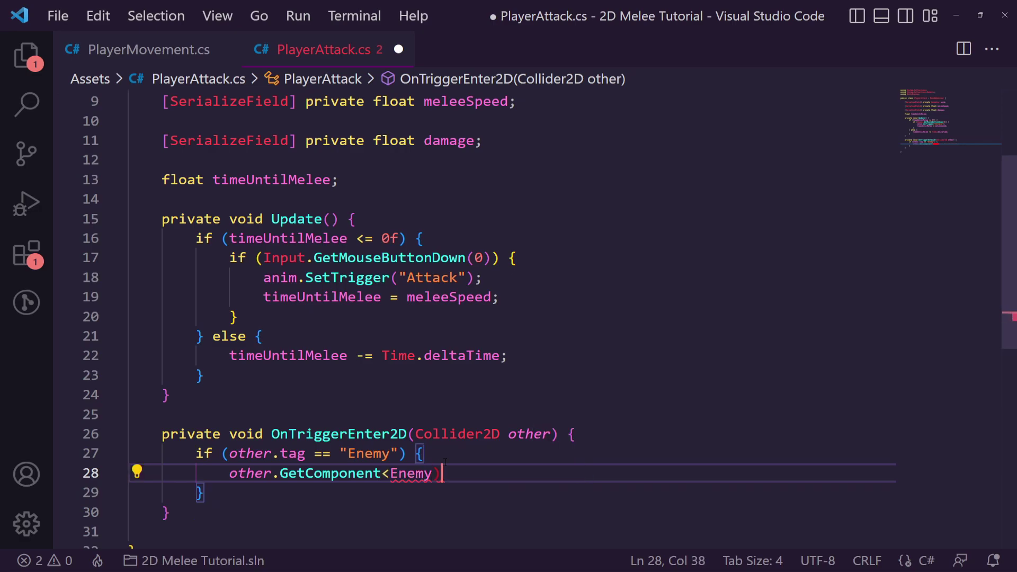
pyautogui.press('BackSpace')
pyautogui.write('>()')
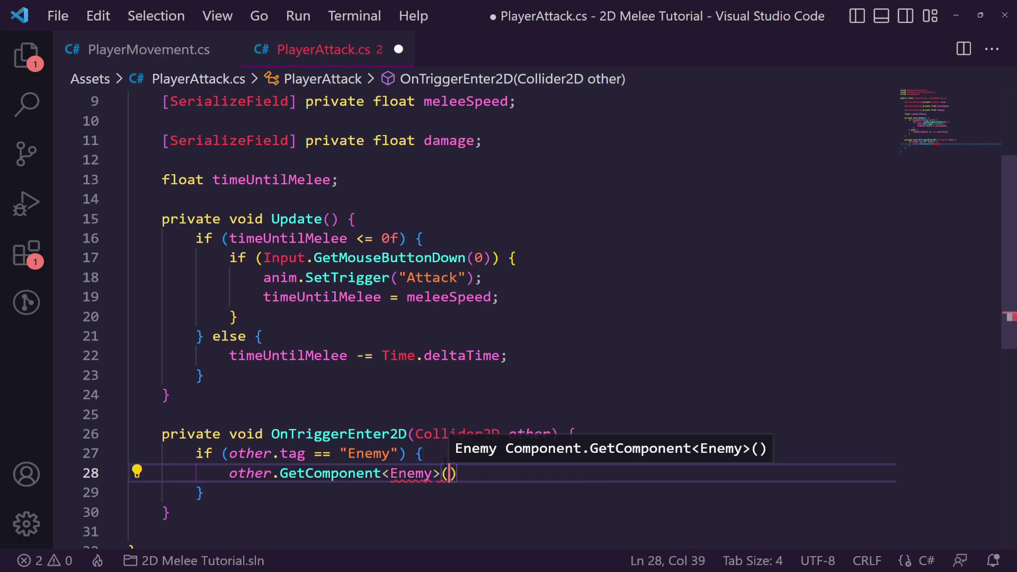
pyautogui.write('.T')
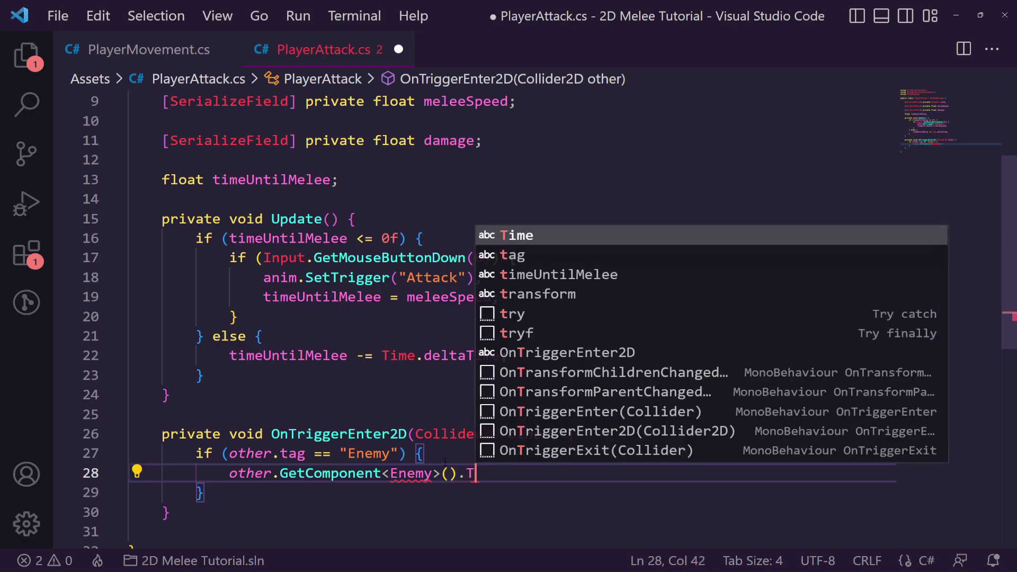
pyautogui.write('akeDamage')
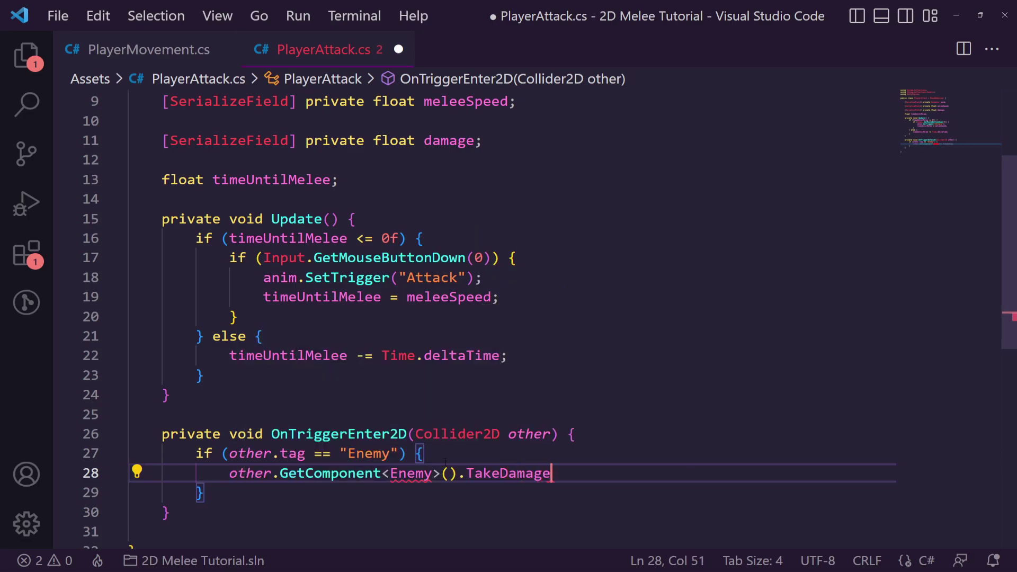
pyautogui.write('(damage);')
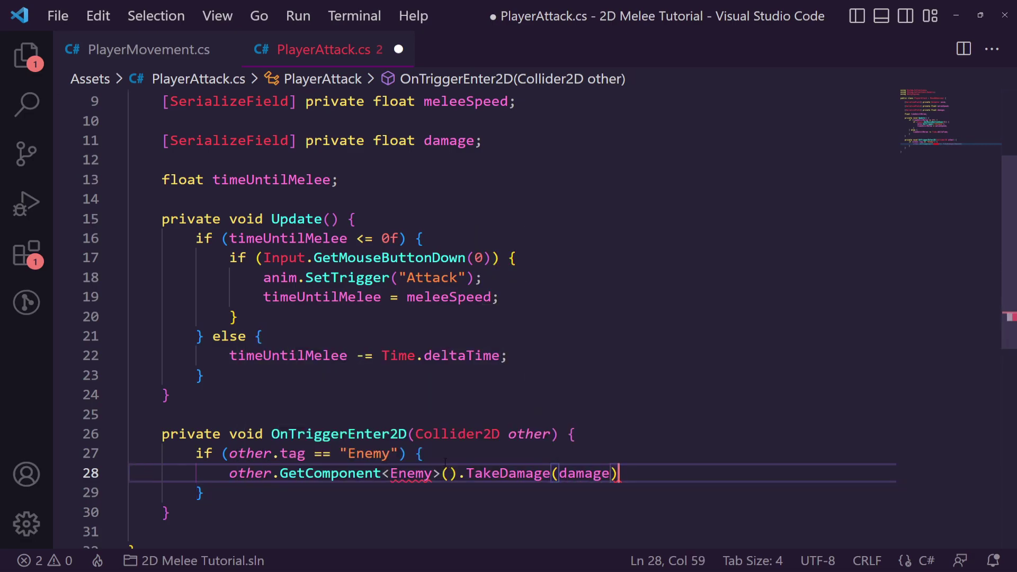
# Comment out the TakeDamage line, add Debug.Log(other.tag); directly below it, and save the script
pyautogui.scroll(3, 449, 334)
pyautogui.scroll(-4, 449, 333)
pyautogui.hotkey('ctrl', '/')
pyautogui.press('Return')
pyautogui.write('Debug')
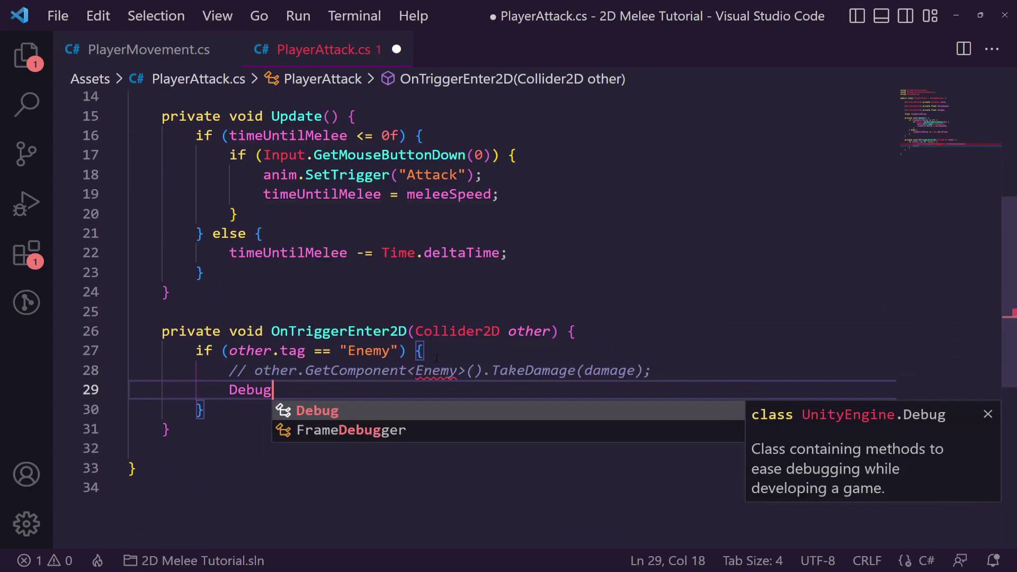
pyautogui.write('.Log(')
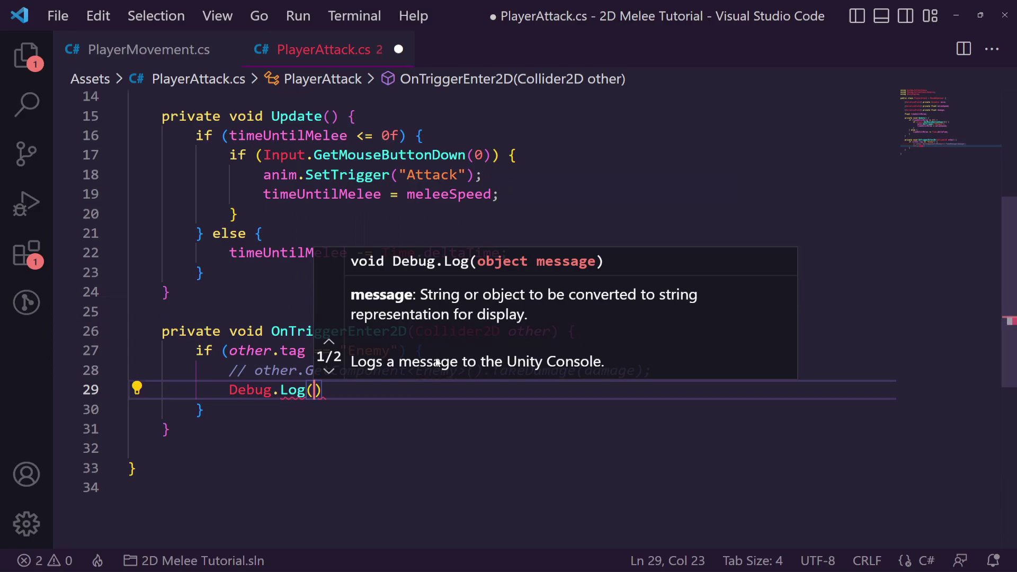
pyautogui.write('other.tag);')
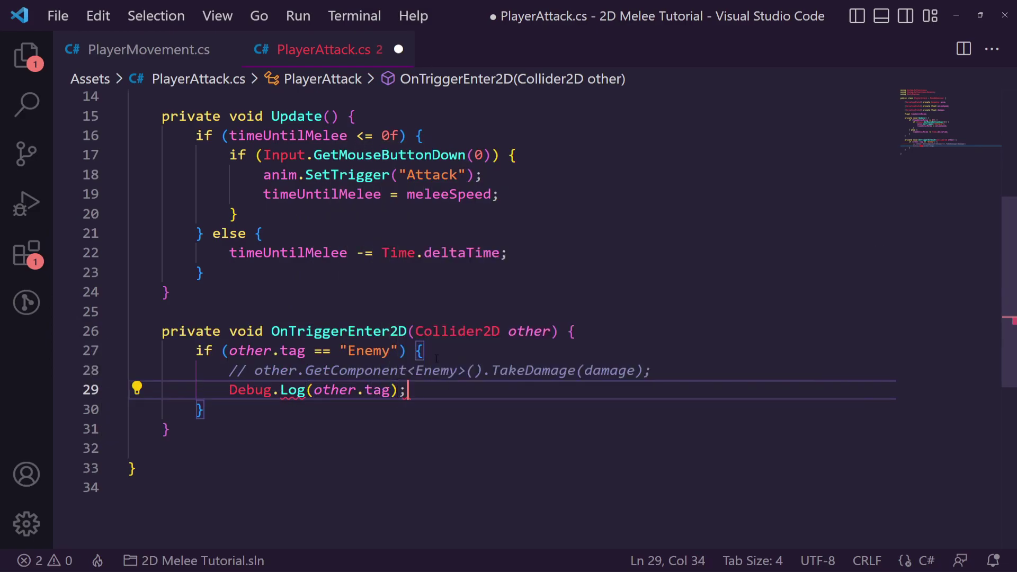
pyautogui.hotkey('ctrl', 's')
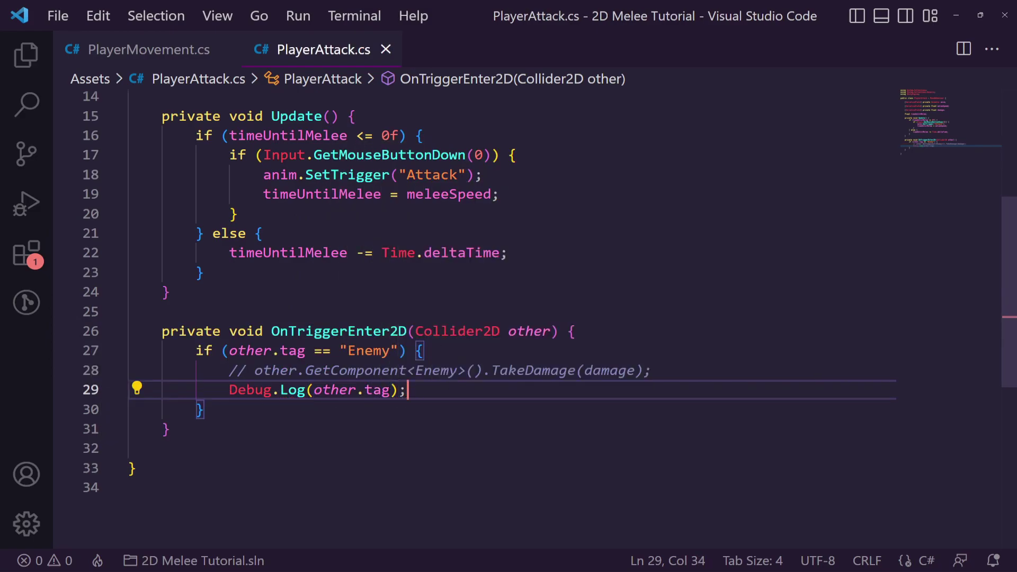
# Replace the Debug.Log argument with the string "Enemy hit" and save the script
pyautogui.moveTo(390, 390); pyautogui.dragTo(313, 390)
pyautogui.write('"Enemy hit')
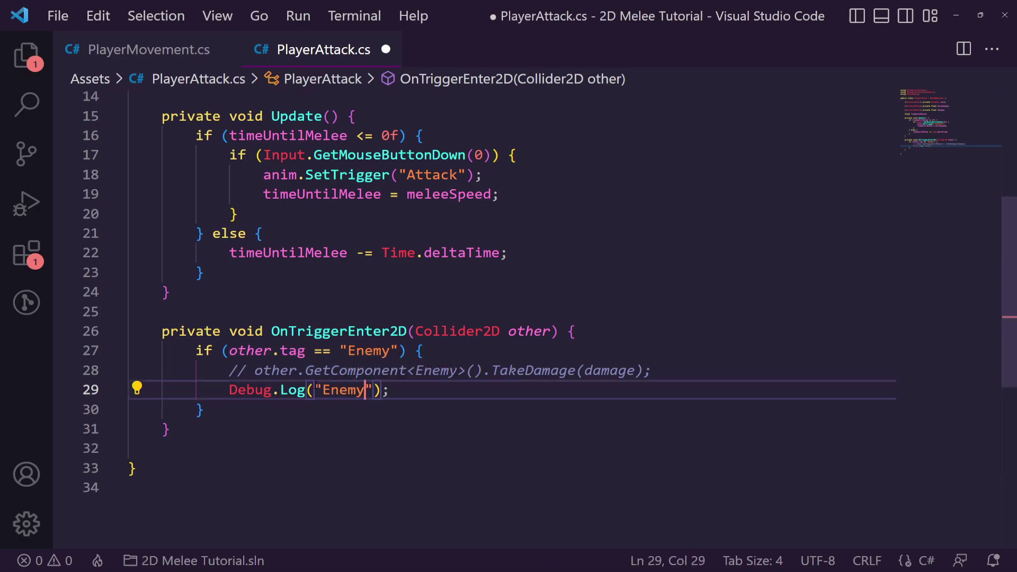
pyautogui.press('End')
pyautogui.hotkey('ctrl', 's')
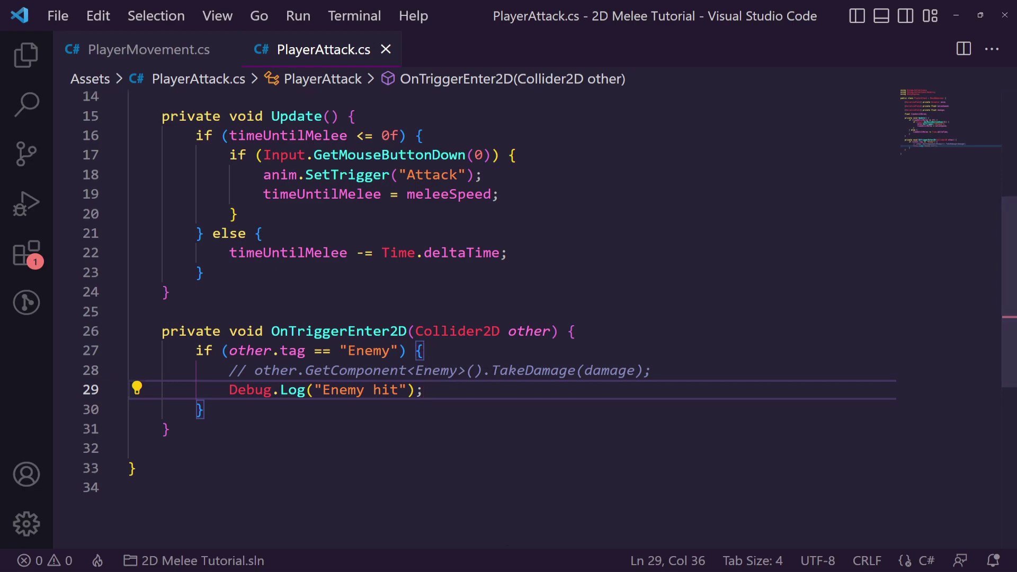
# In Unity, assign the Player's Animator as Anim on the Player Attack script, with Melee Speed 1 and Damage 50
pyautogui.click(536, 563)
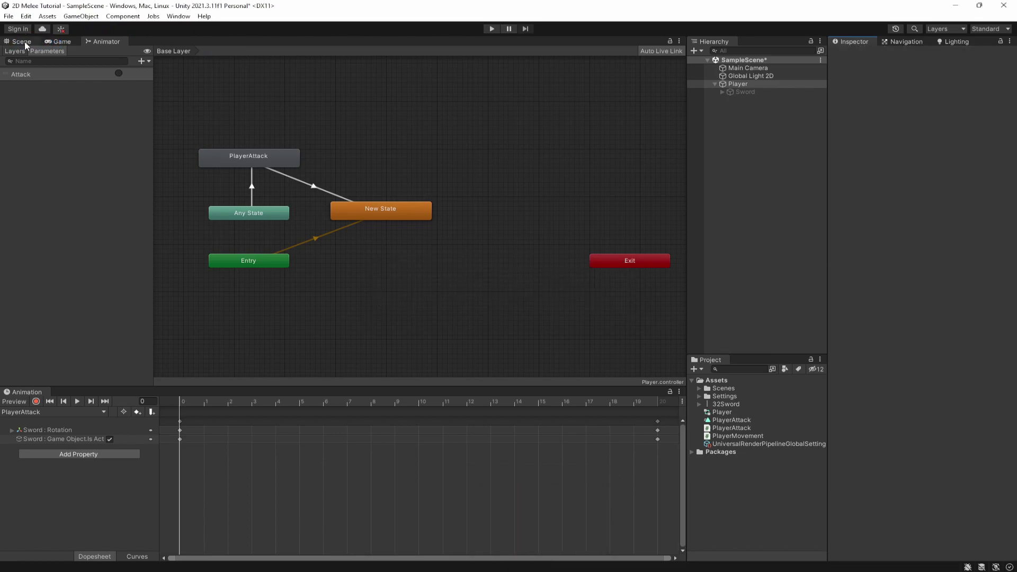
pyautogui.click(24, 41)
pyautogui.scroll(-5, 865, 491)
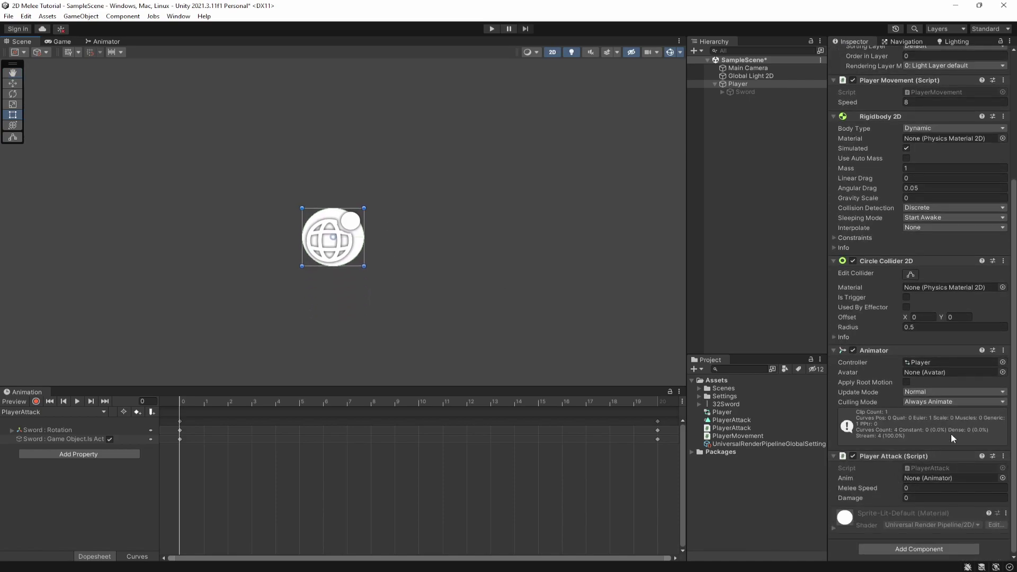
pyautogui.moveTo(933, 351); pyautogui.dragTo(944, 478)
pyautogui.click(913, 487)
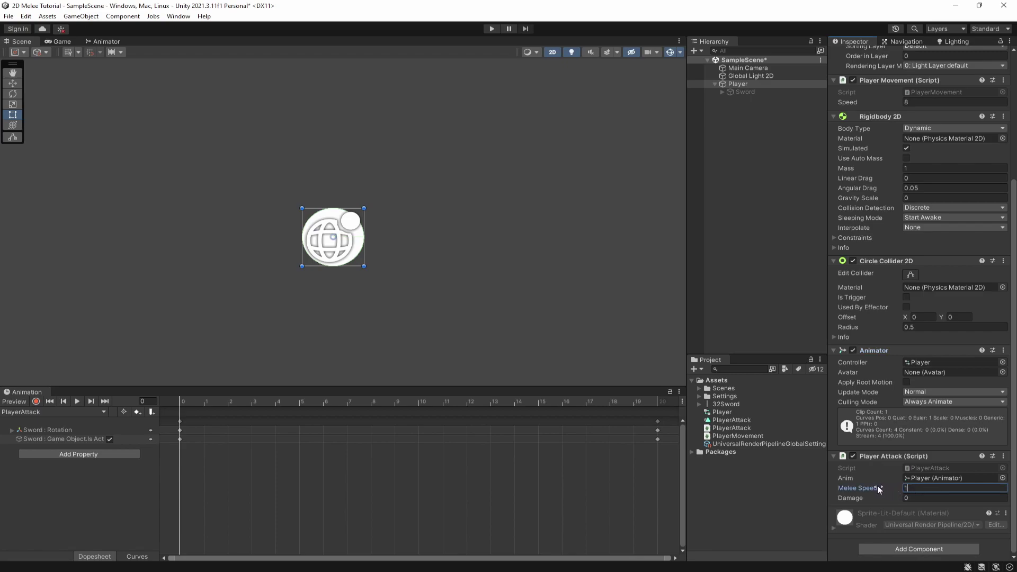
pyautogui.click(937, 496)
pyautogui.write('50')
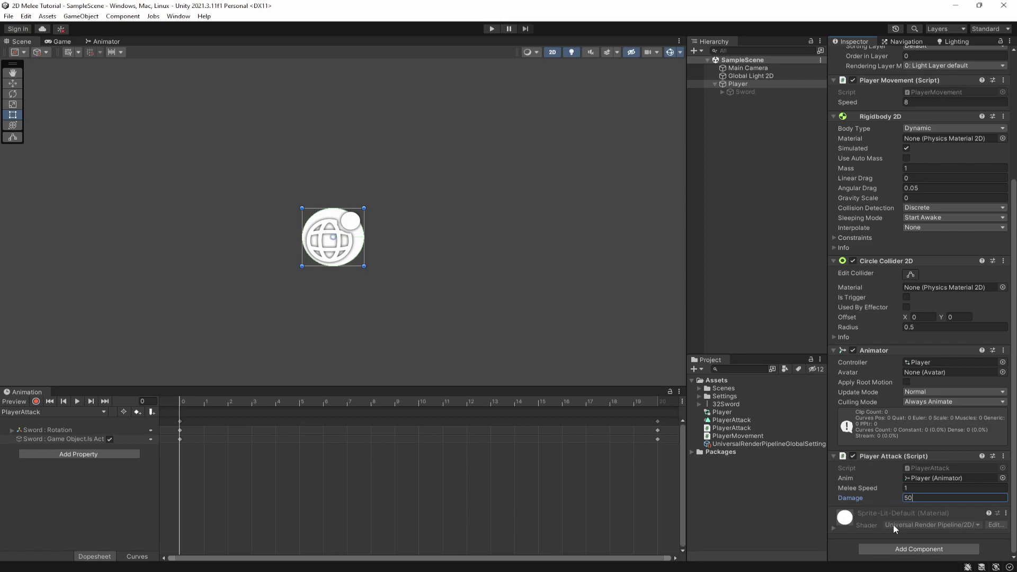
# Run the game, test moving the player in all directions, and stop play mode
pyautogui.click(492, 29)
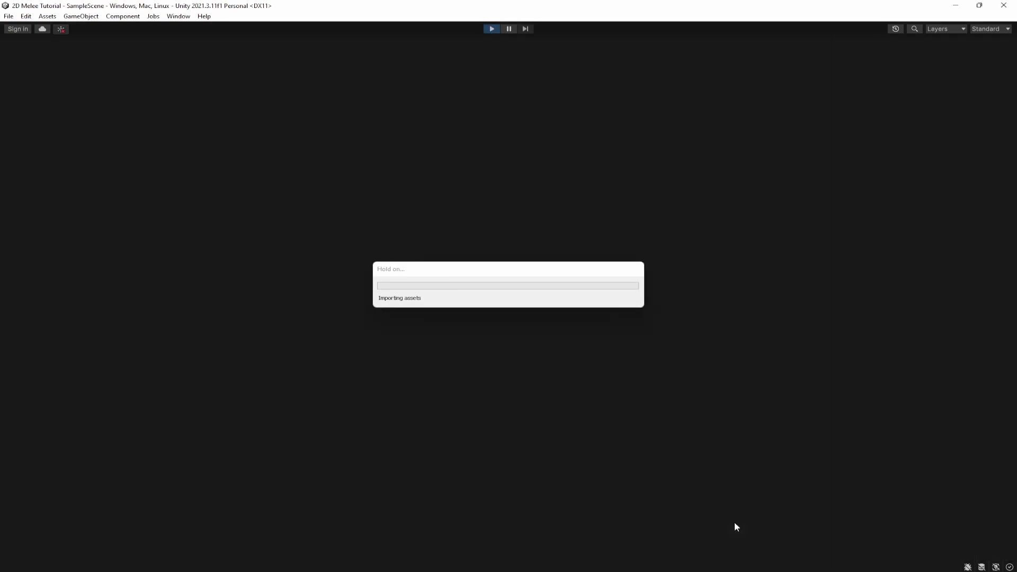
pyautogui.press('w')
pyautogui.press('d')
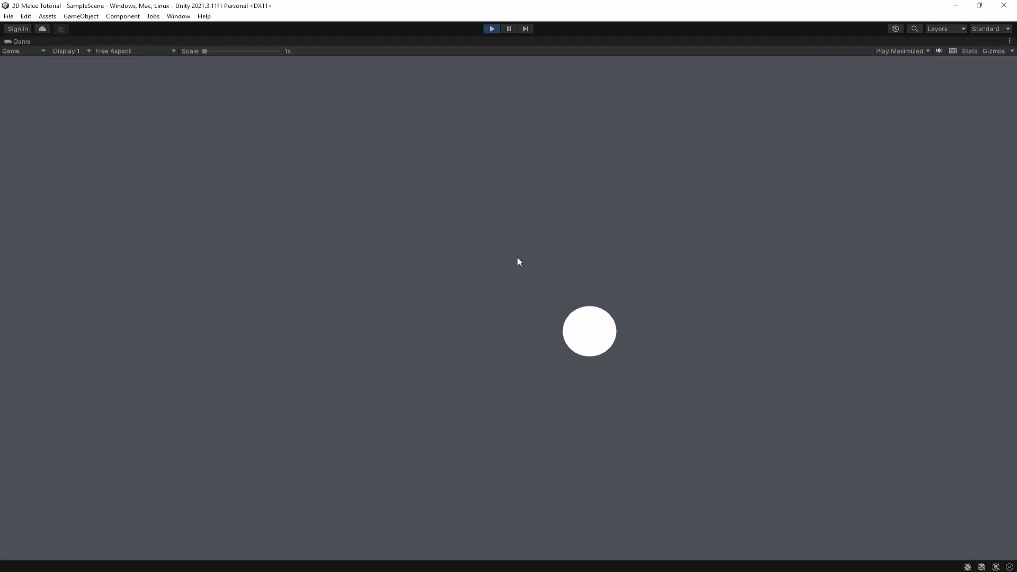
pyautogui.press('a')
pyautogui.press('s')
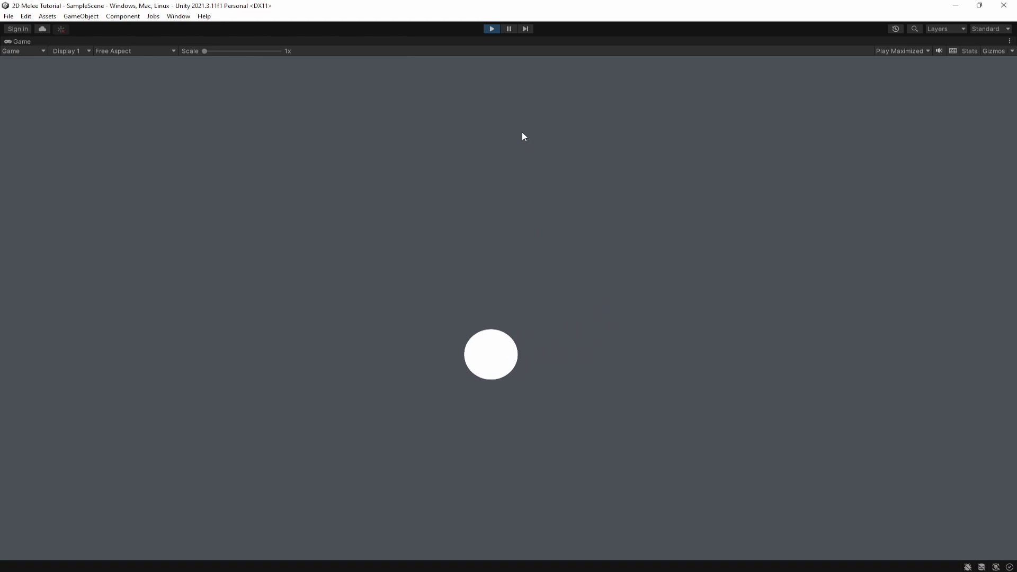
pyautogui.click(489, 30)
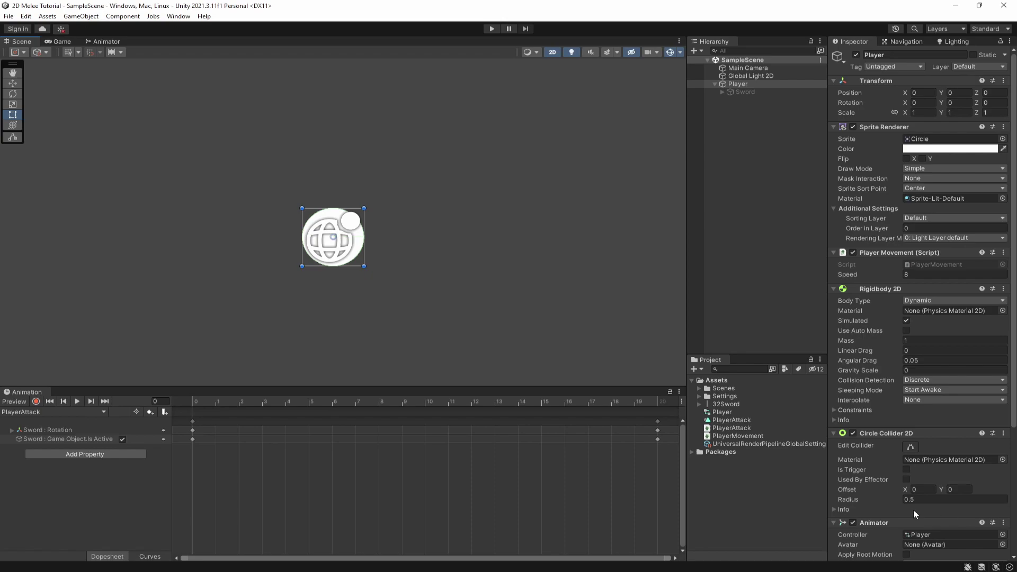
# Add the Attack trigger as a condition on the Any State to PlayerAttack transition in the Player's animator controller
pyautogui.scroll(-3, 934, 516)
pyautogui.doubleClick(932, 481)
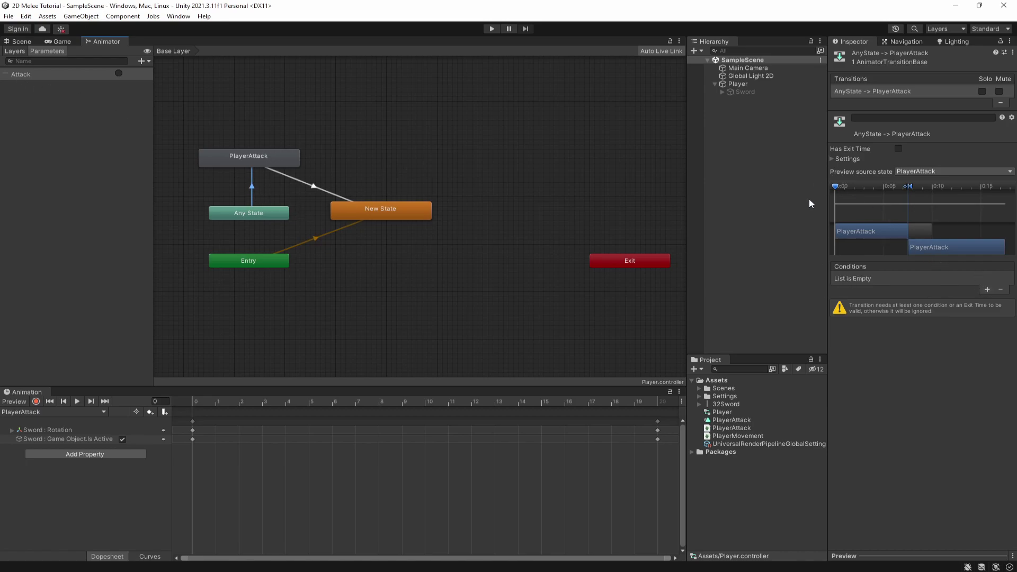
pyautogui.click(989, 289)
pyautogui.click(894, 280)
pyautogui.click(871, 310)
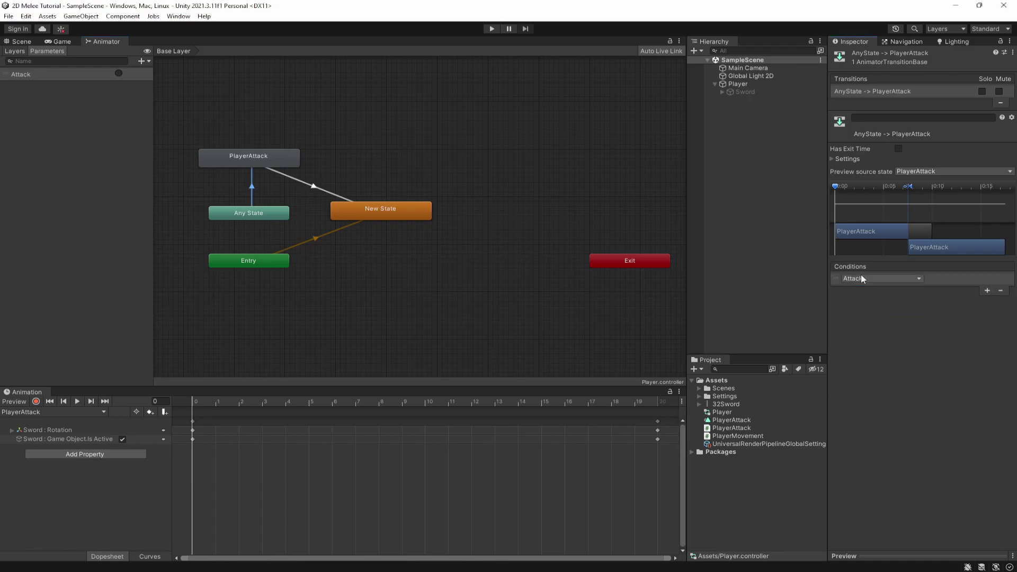
# Run the game from the scene and test sword attacks in different directions around the player
pyautogui.click(16, 42)
pyautogui.click(492, 28)
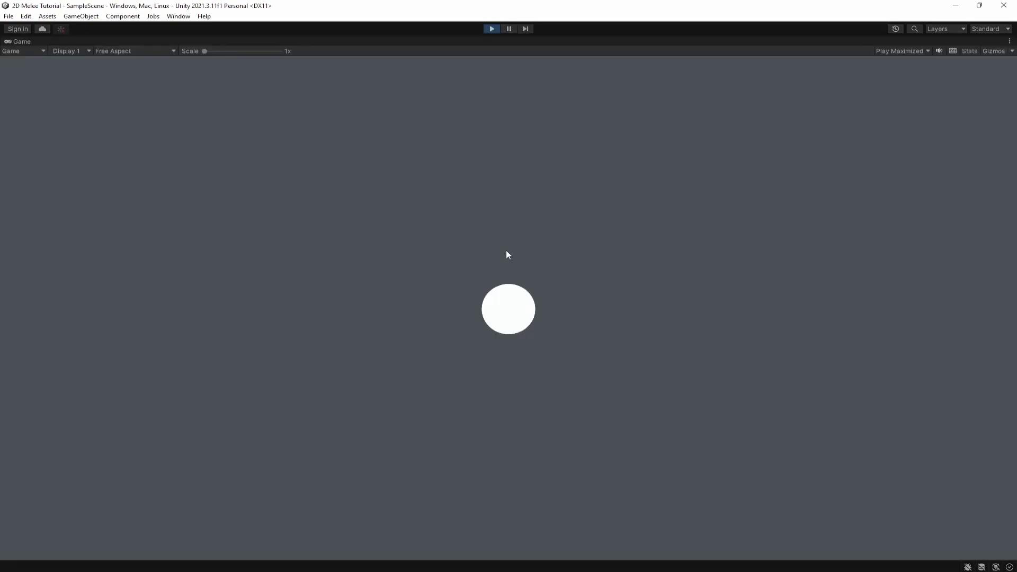
pyautogui.click(654, 211)
pyautogui.click(684, 460)
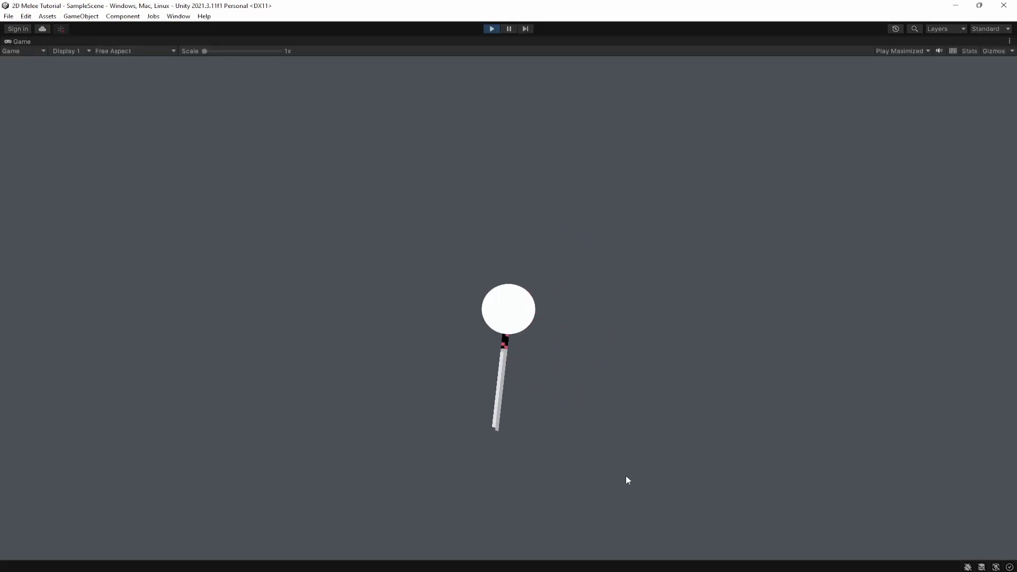
pyautogui.click(318, 413)
pyautogui.click(399, 115)
pyautogui.click(591, 103)
pyautogui.click(763, 225)
pyautogui.click(760, 263)
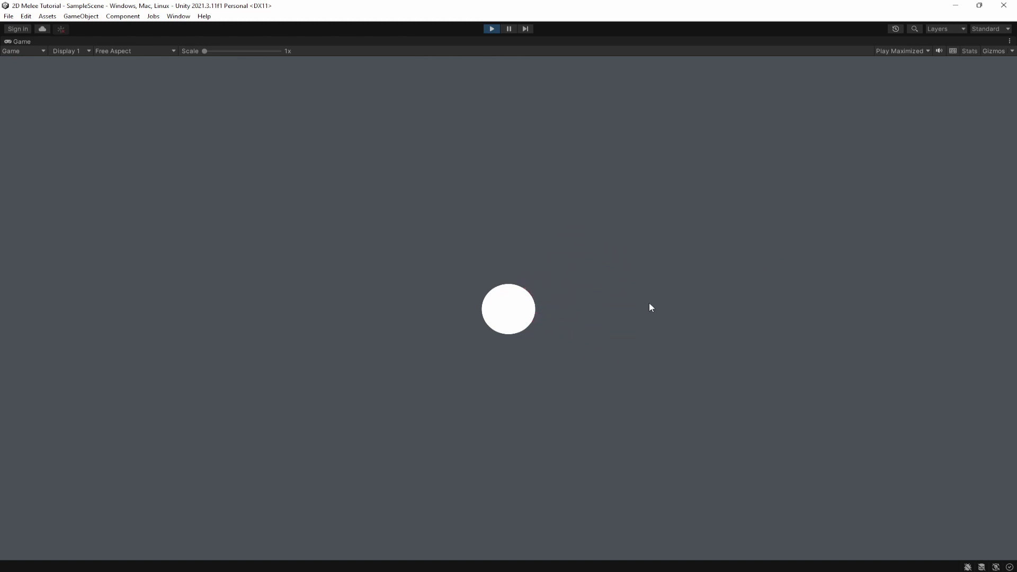
pyautogui.click(576, 444)
pyautogui.click(477, 436)
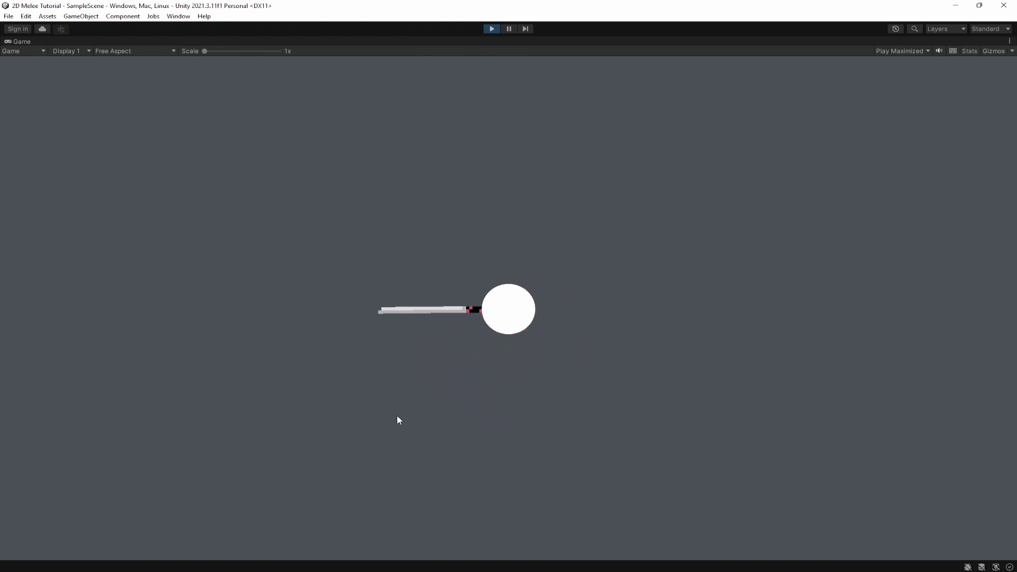
pyautogui.click(251, 287)
pyautogui.click(237, 198)
pyautogui.click(361, 187)
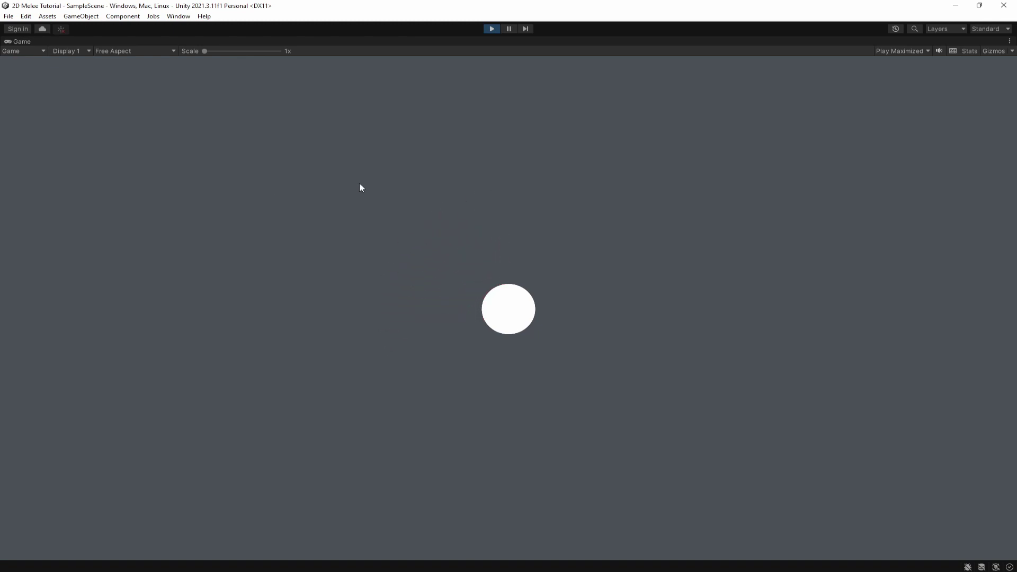
# Swing the sword several more times toward the upper left of the player and stop play mode
pyautogui.click(360, 184)
pyautogui.click(363, 180)
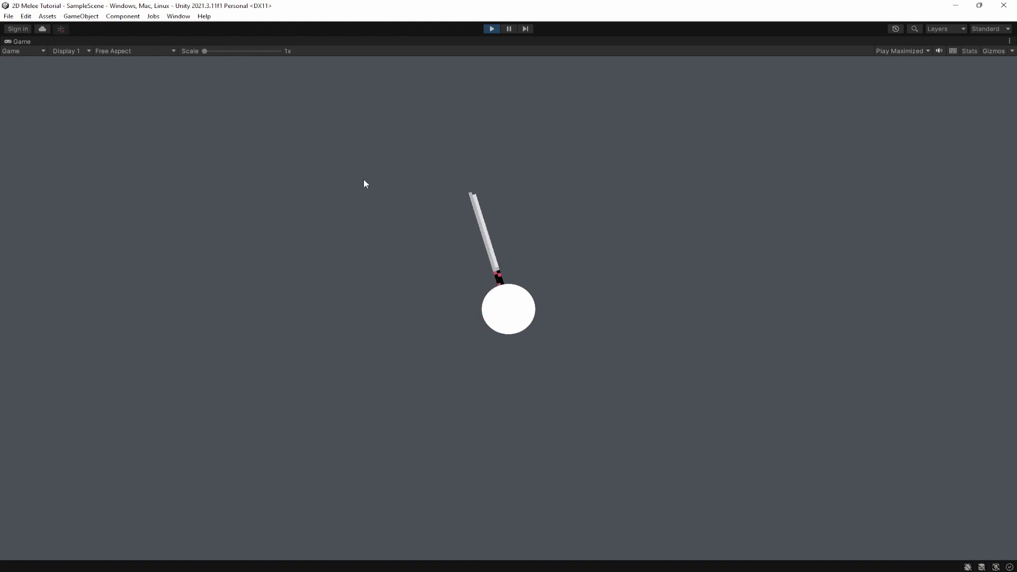
pyautogui.click(371, 166)
pyautogui.click(370, 171)
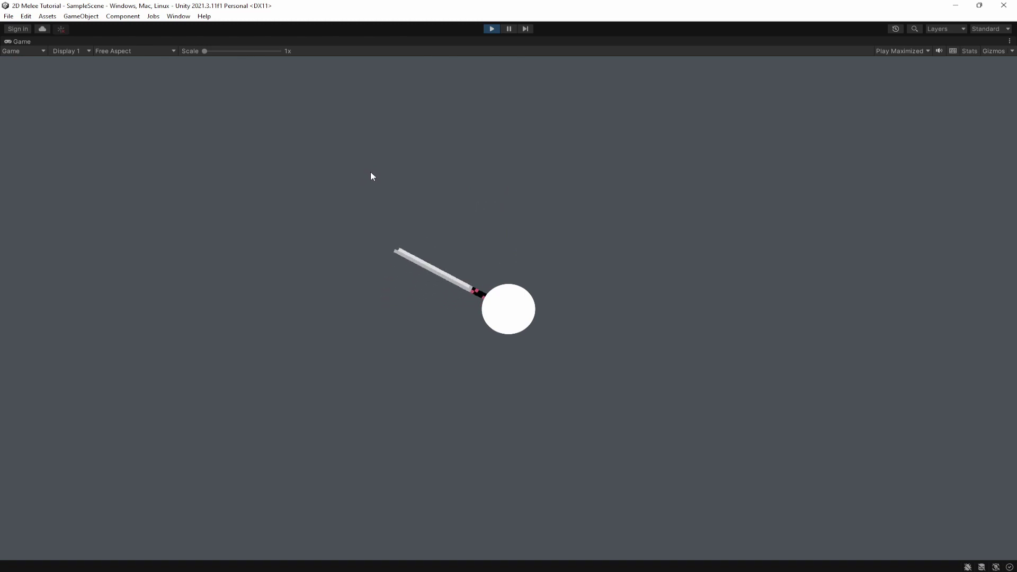
pyautogui.click(377, 178)
pyautogui.click(493, 29)
# Set the Melee Speed on the Player's Player Attack script to 0.1
pyautogui.click(738, 84)
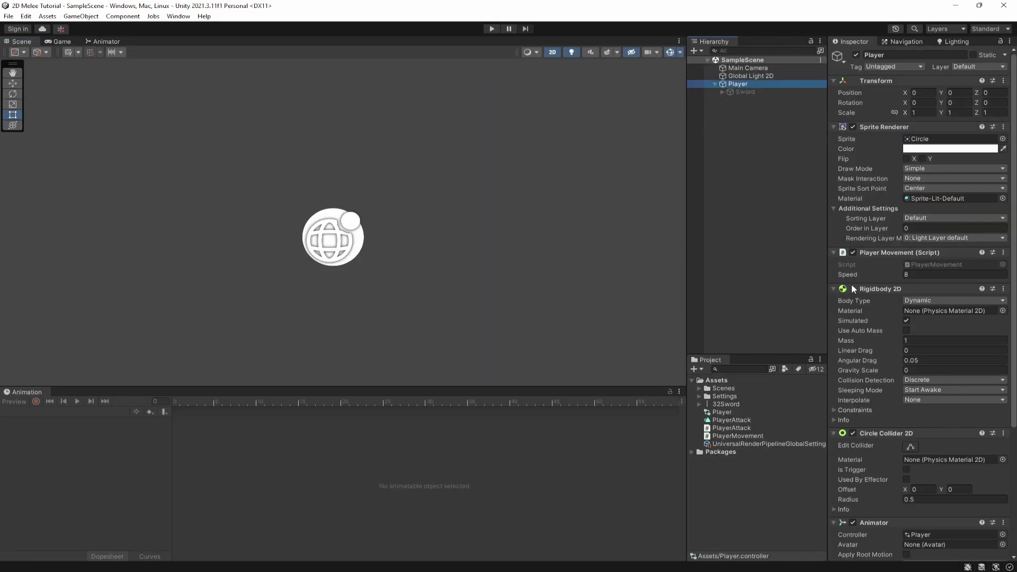
pyautogui.scroll(-6, 905, 519)
pyautogui.click(924, 509)
pyautogui.click(938, 500)
pyautogui.write('0.1')
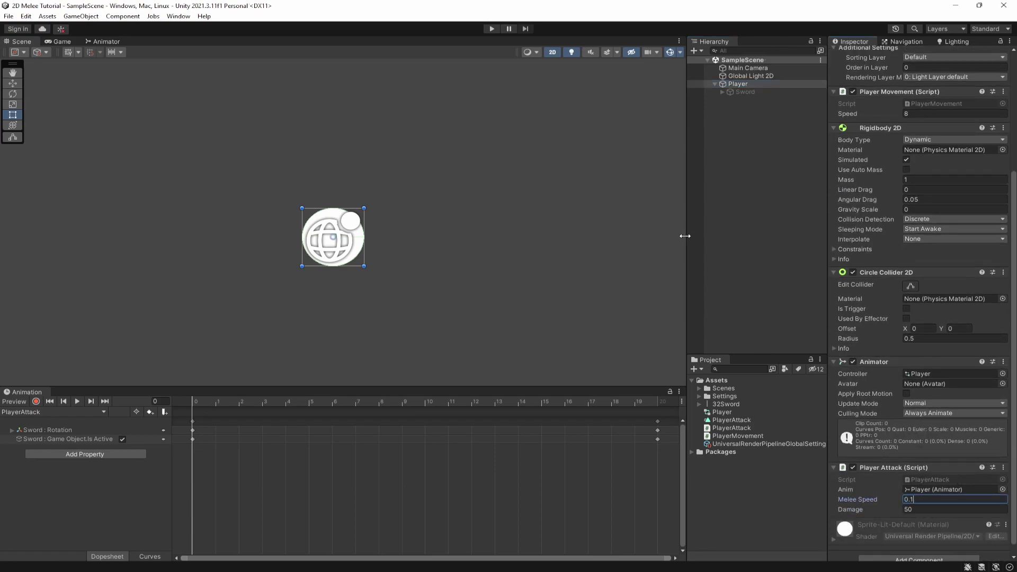
# Run the game, test rapid sword attacks with the shorter cooldown, and stop play mode
pyautogui.click(492, 29)
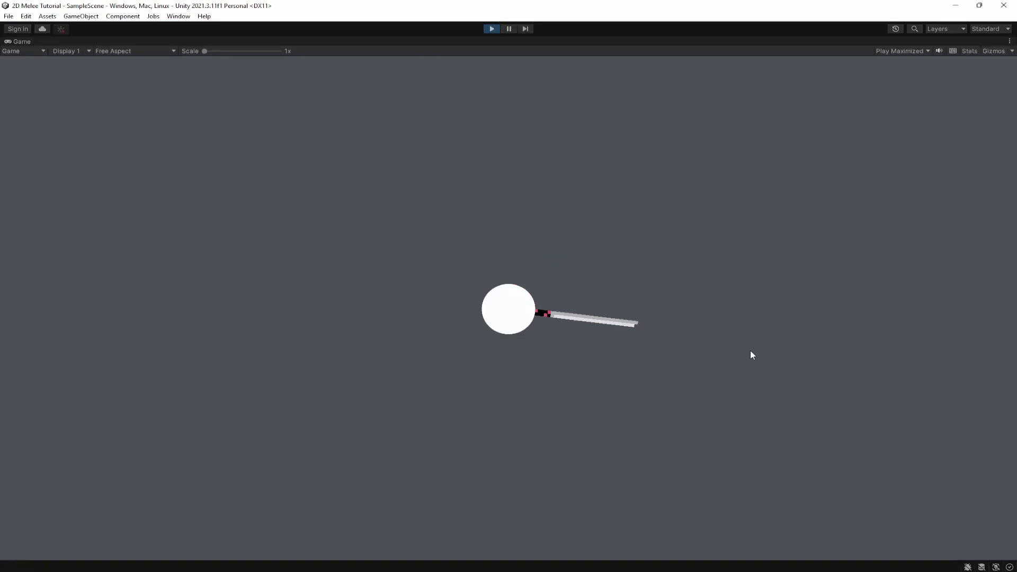
pyautogui.click(751, 369)
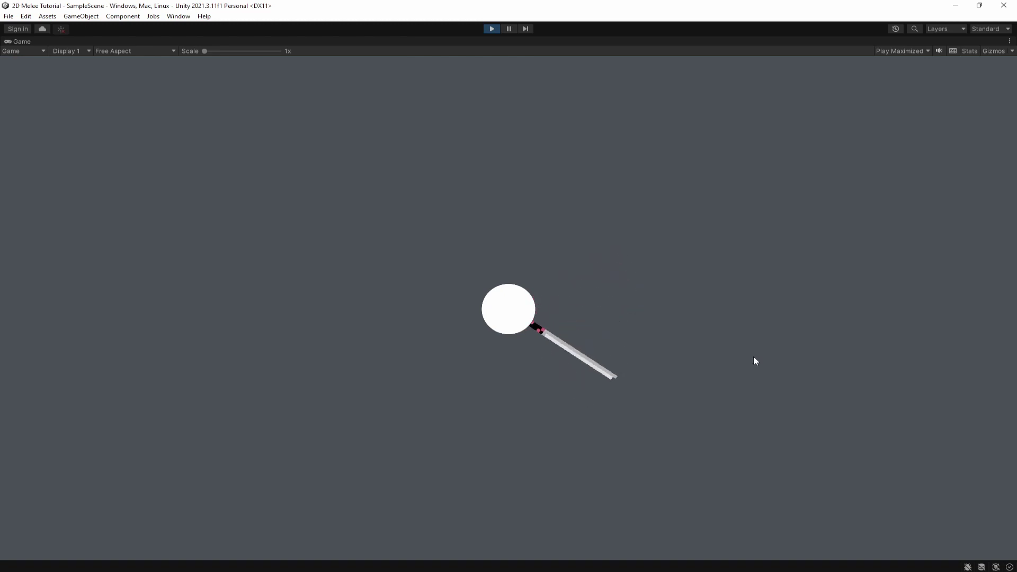
pyautogui.click(492, 29)
# Replace the Melee Speed value on the Player's Player Attack script
pyautogui.scroll(-5, 937, 537)
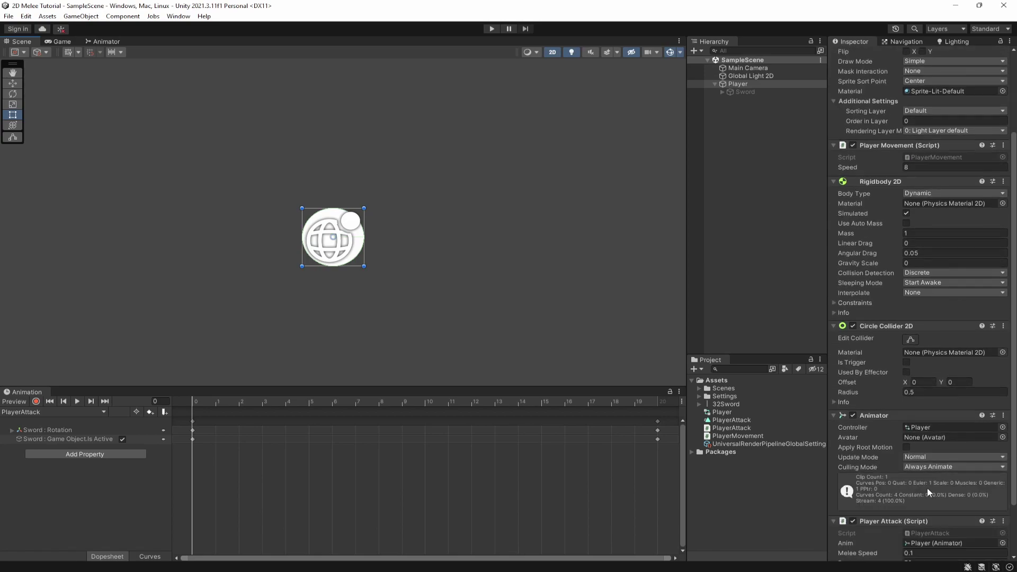
pyautogui.click(932, 500)
pyautogui.write('0.')
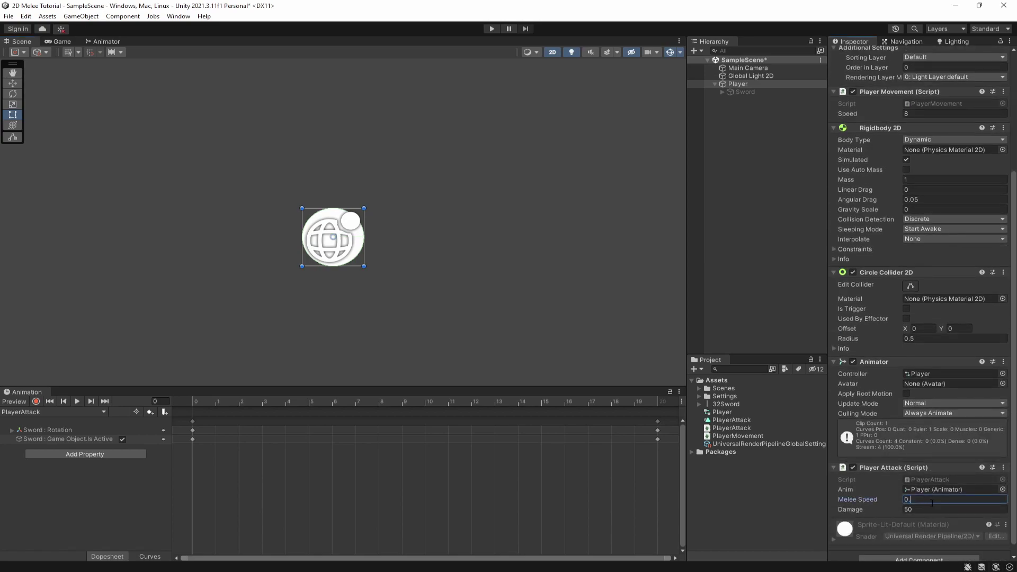
pyautogui.press('BackSpace')
# Collapse the Player's children and create a 2D circle sprite named Enemy at the root of SampleScene
pyautogui.click(744, 91)
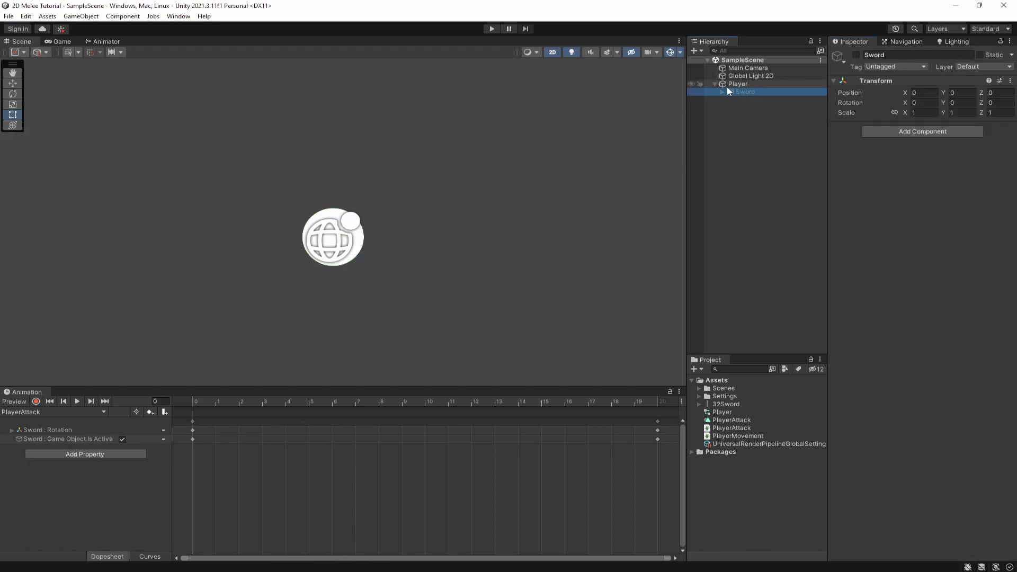
pyautogui.click(715, 84)
pyautogui.click(728, 222)
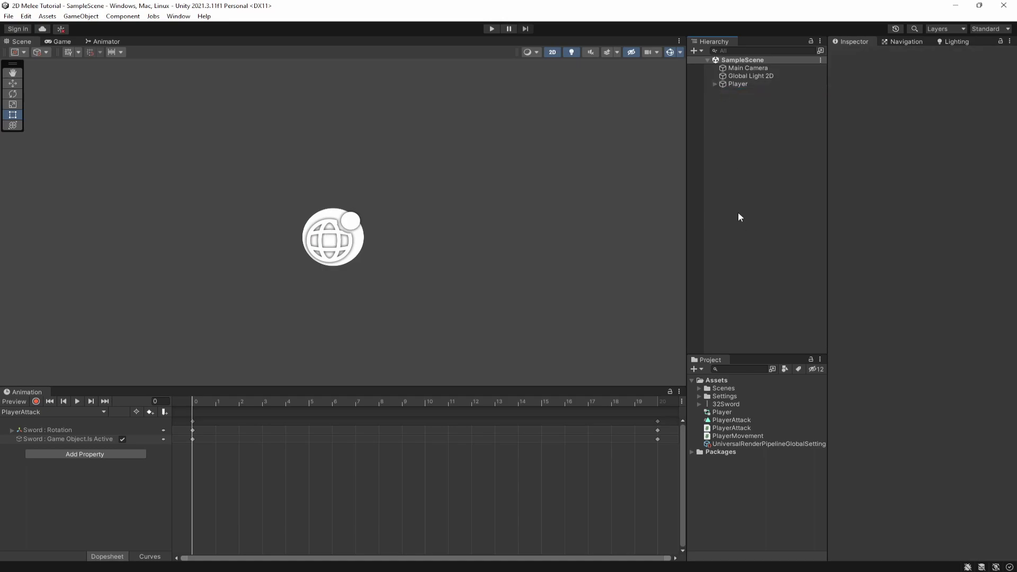
pyautogui.rightClick(738, 213)
pyautogui.moveTo(782, 347)
pyautogui.moveTo(902, 347)
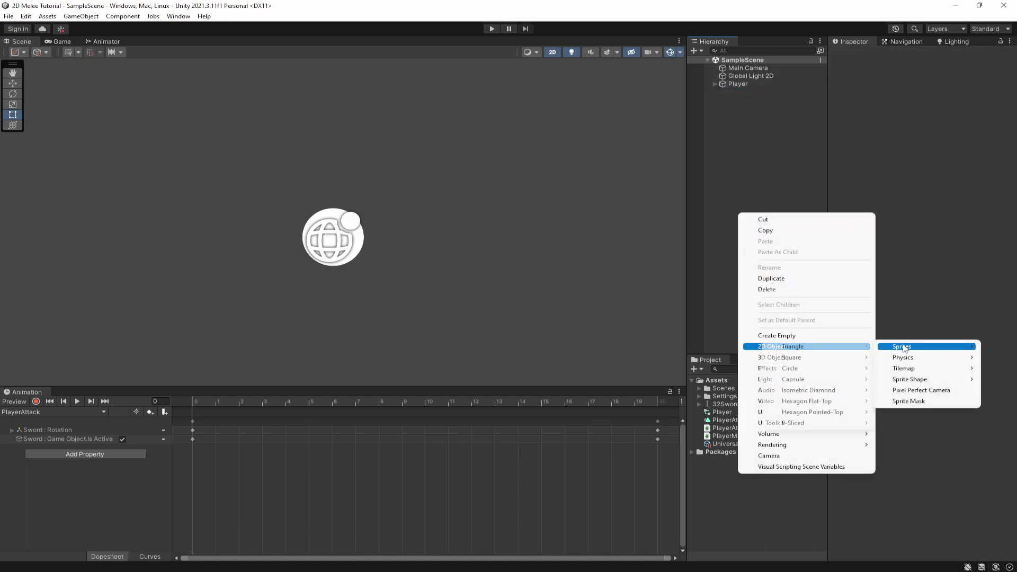
pyautogui.click(810, 368)
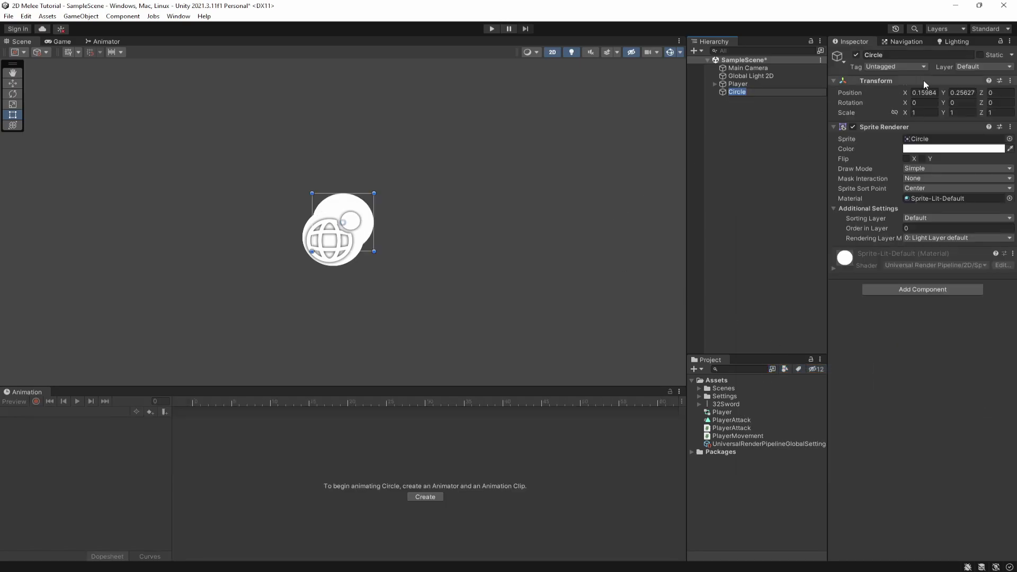
pyautogui.write('E')
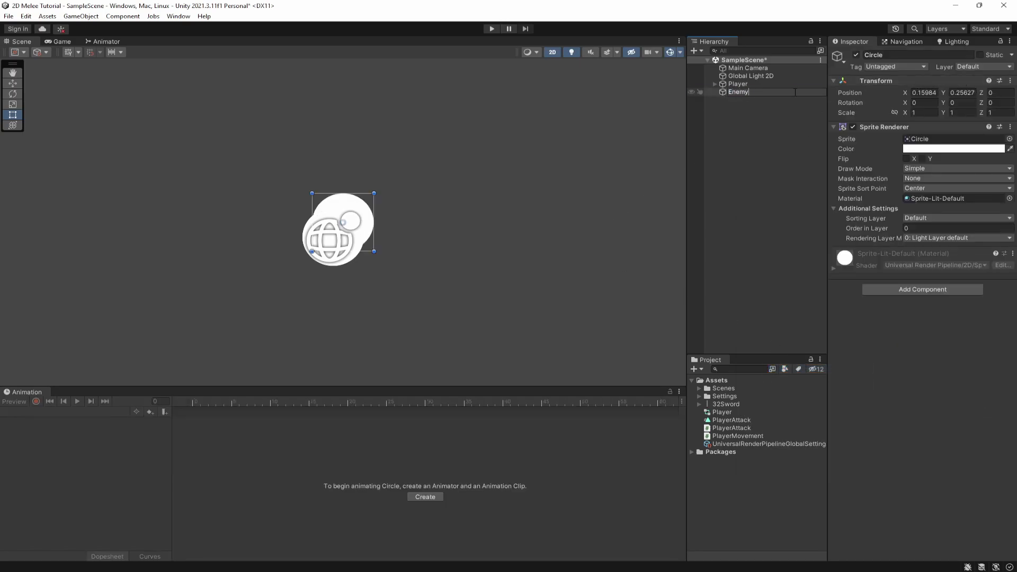
pyautogui.write('nemy')
pyautogui.press('Return')
# Add a new tag named Enemy to the project's tag list
pyautogui.click(876, 67)
pyautogui.click(877, 164)
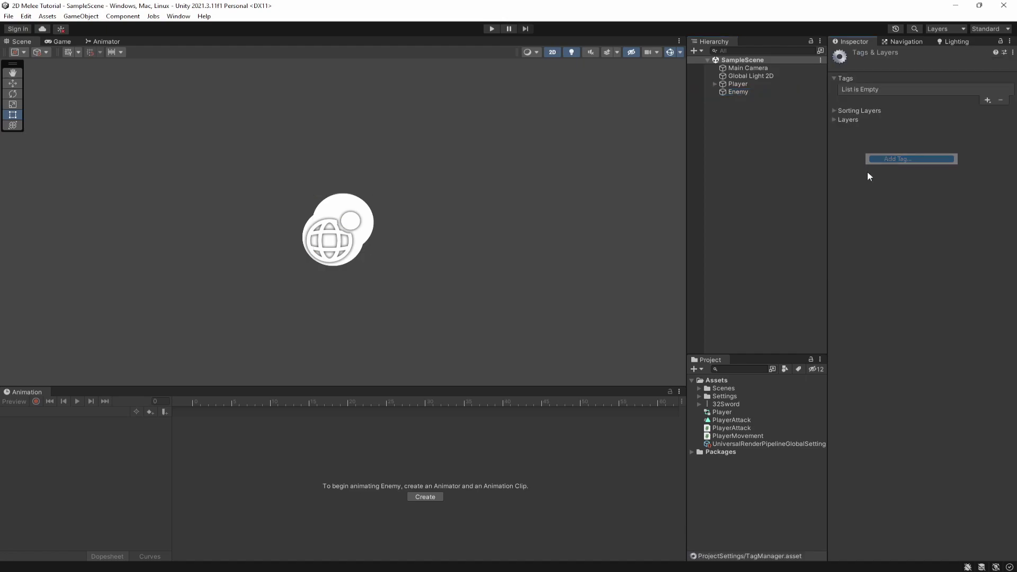
pyautogui.click(987, 100)
pyautogui.write('Enemy')
pyautogui.click(864, 114)
pyautogui.click(743, 97)
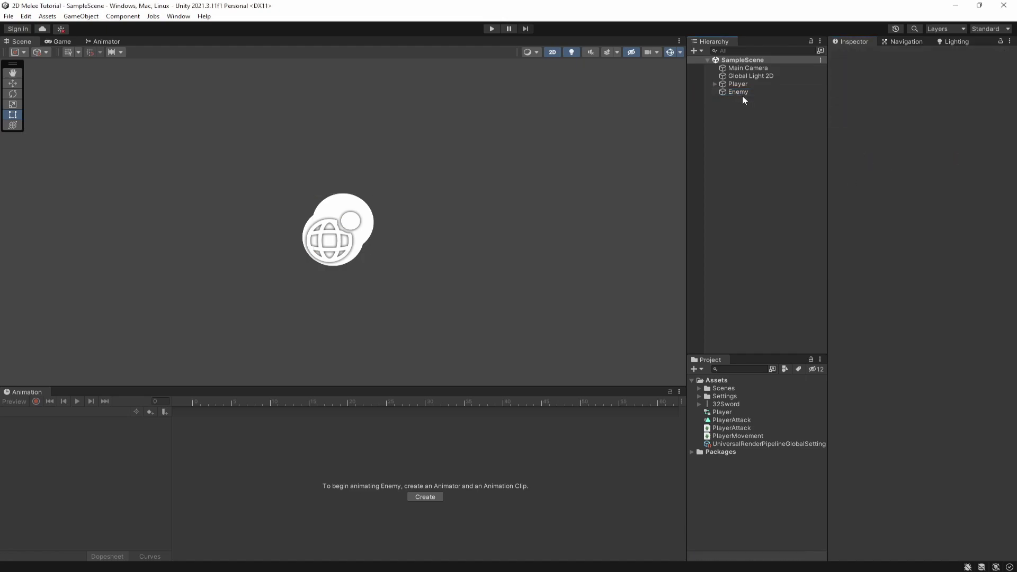
# Assign the Enemy tag to the Enemy object
pyautogui.click(740, 92)
pyautogui.click(879, 67)
pyautogui.click(904, 149)
pyautogui.click(895, 66)
pyautogui.click(911, 157)
# Move the Enemy circle up and to the right of the player, to about X 3.139, Y 1.13
pyautogui.click(776, 85)
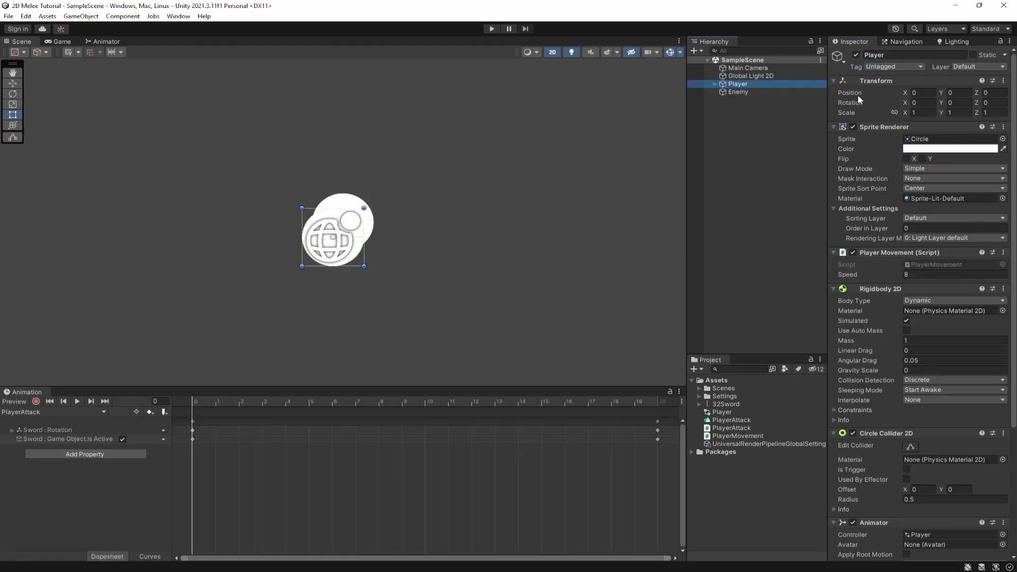
pyautogui.click(767, 91)
pyautogui.moveTo(347, 204); pyautogui.dragTo(529, 154)
# Set the Enemy's Sprite Renderer color to light red, FF7070
pyautogui.click(953, 149)
pyautogui.moveTo(967, 243); pyautogui.dragTo(979, 199)
pyautogui.click(1007, 141)
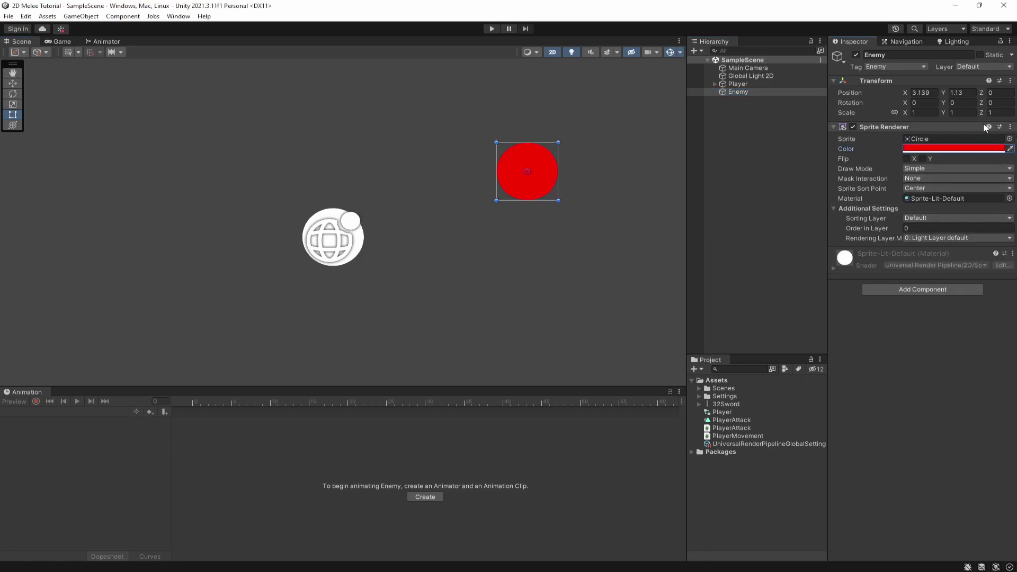
pyautogui.click(991, 149)
pyautogui.moveTo(969, 193); pyautogui.dragTo(954, 196)
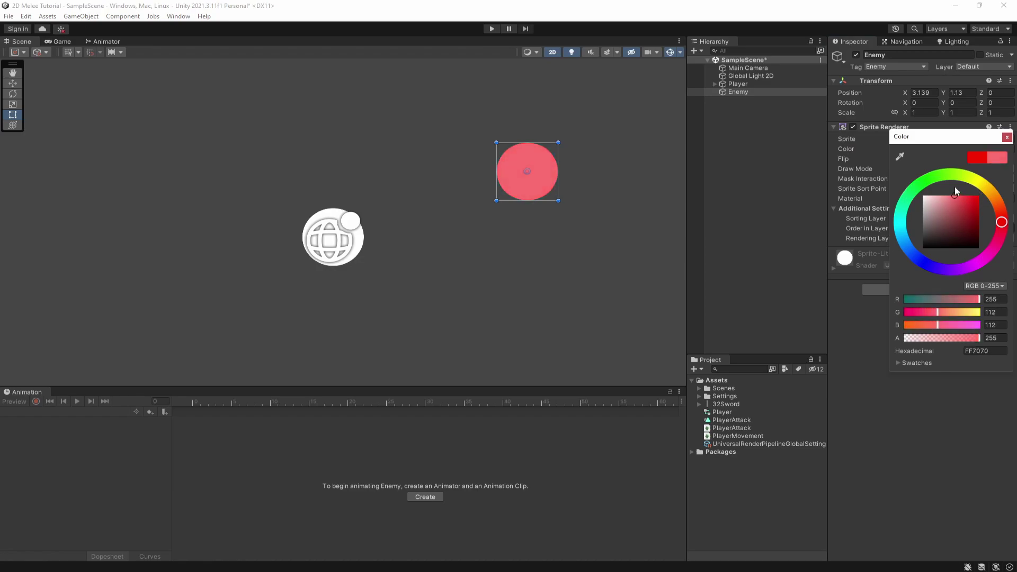
pyautogui.click(1008, 138)
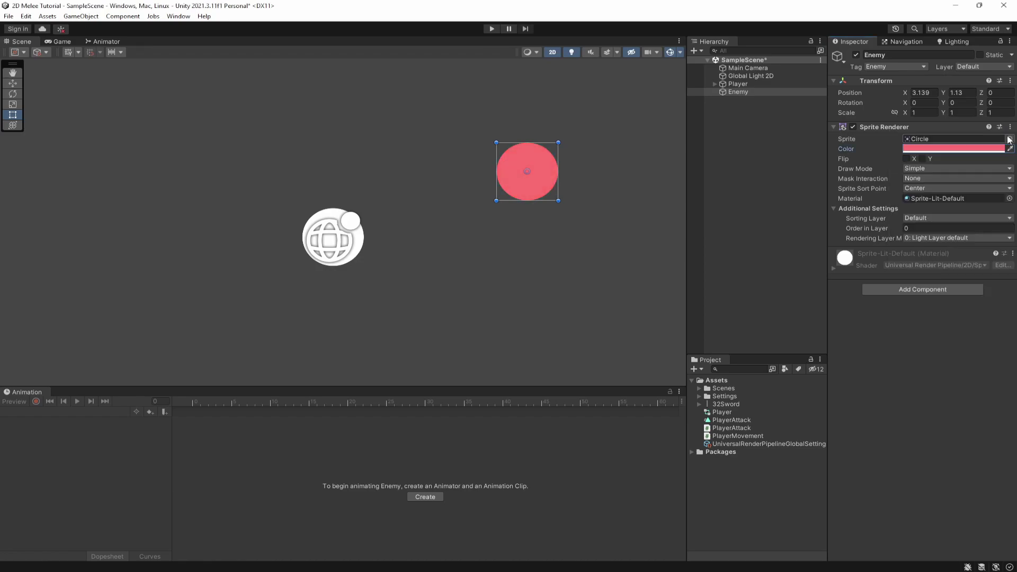
pyautogui.click(912, 93)
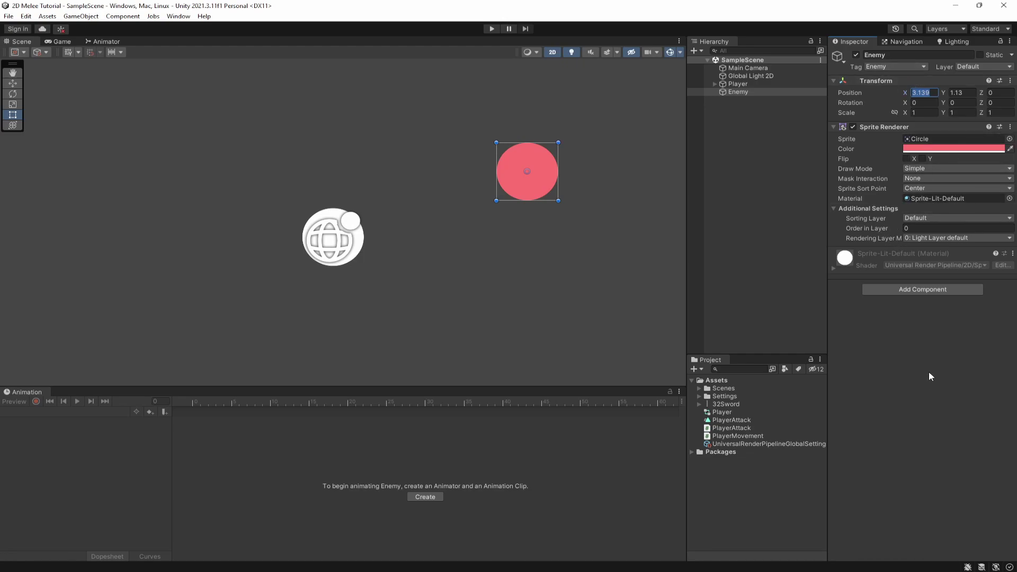
# Add a Rigidbody 2D to the Enemy and set its body type to Kinematic
pyautogui.click(916, 289)
pyautogui.write('rig')
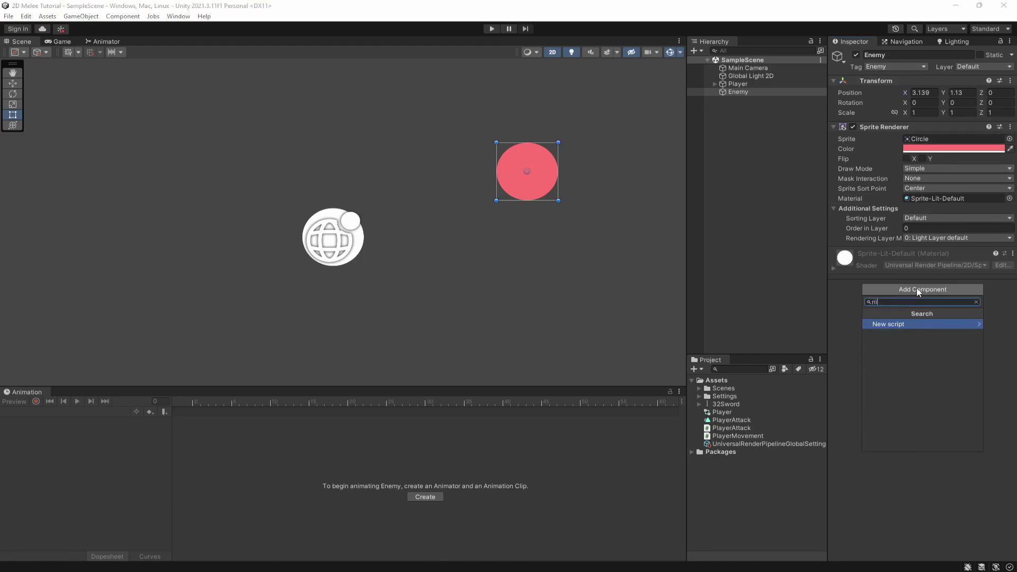
pyautogui.press('Down')
pyautogui.press('Return')
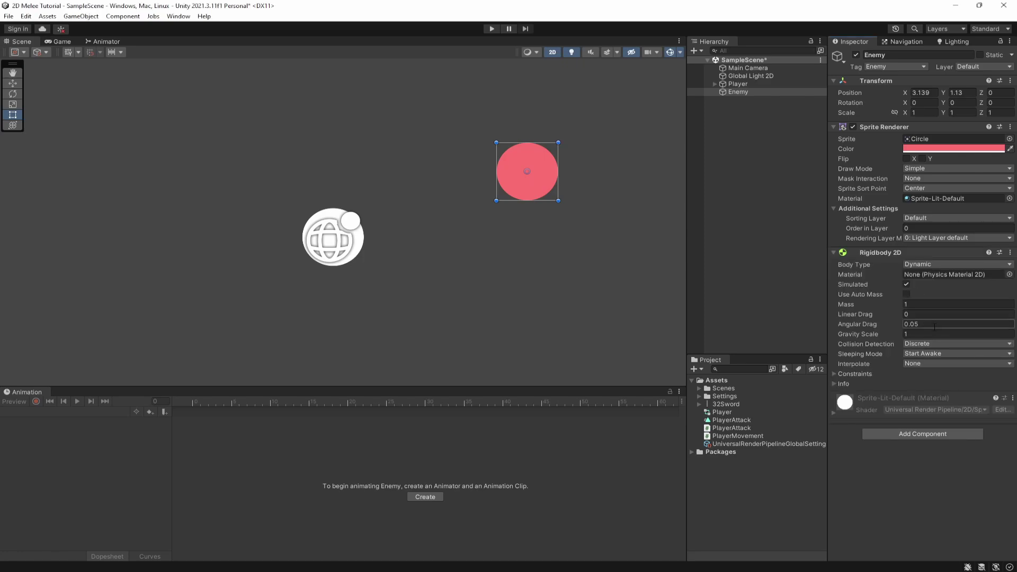
pyautogui.click(933, 264)
pyautogui.click(922, 281)
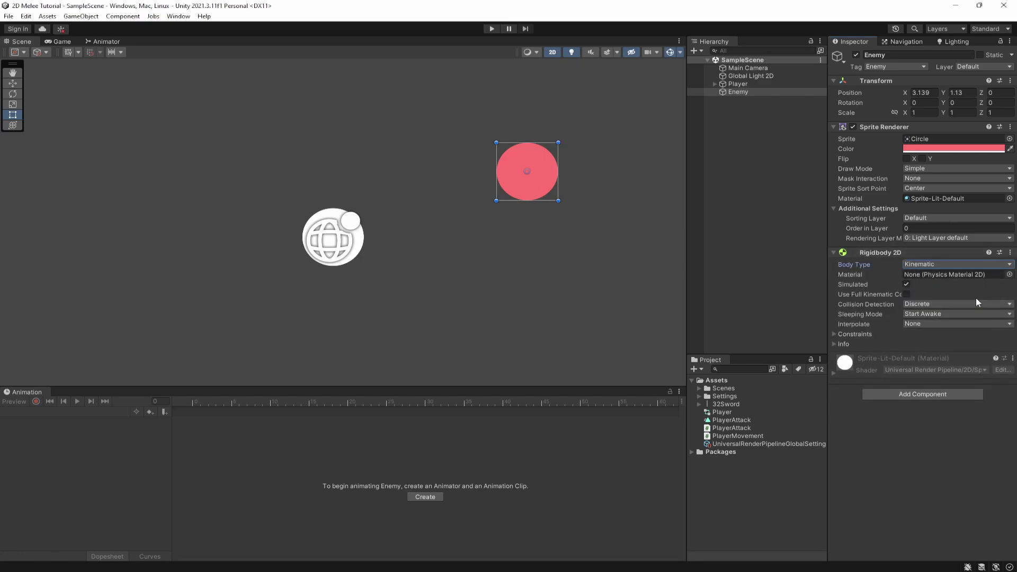
# Add a Circle Collider 2D component to the Enemy
pyautogui.click(911, 395)
pyautogui.write('ri')
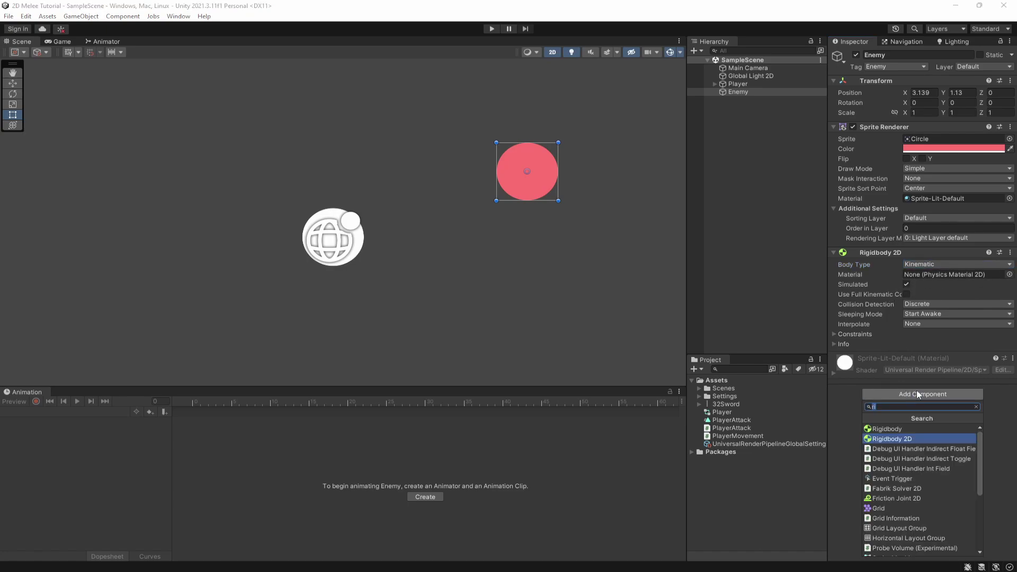
pyautogui.press('BackSpace')
pyautogui.press('BackSpace')
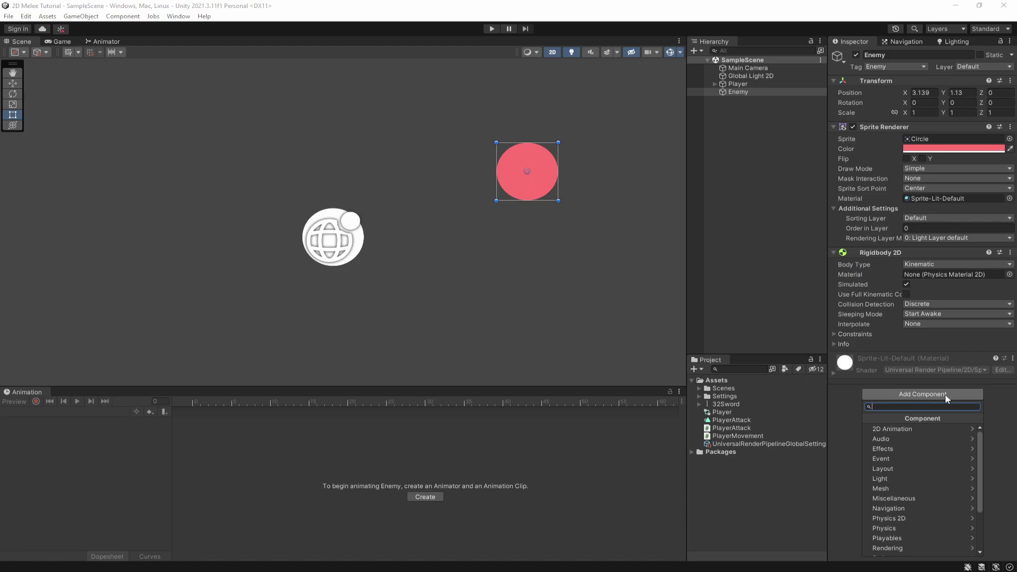
pyautogui.write('circle')
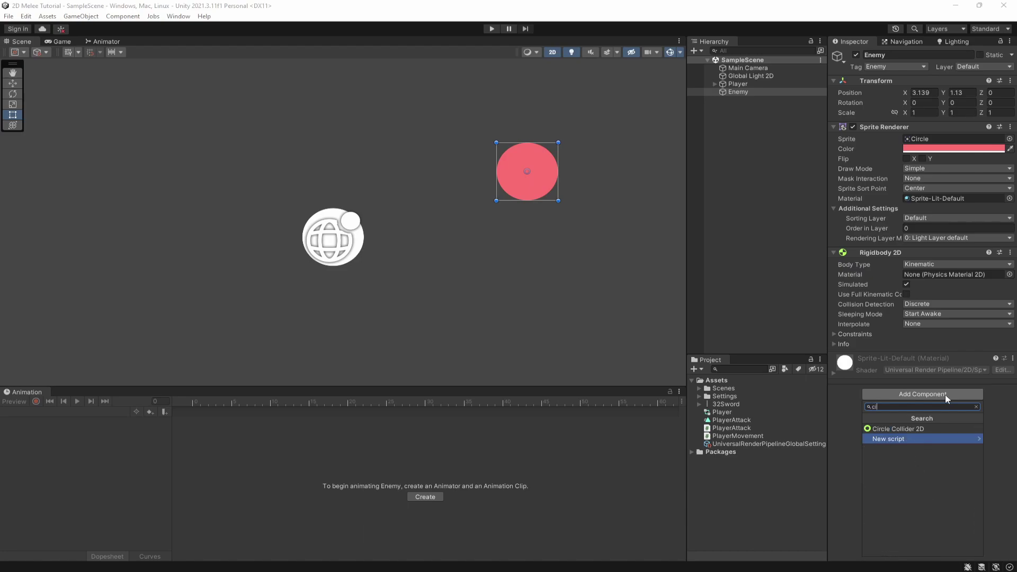
pyautogui.press('Return')
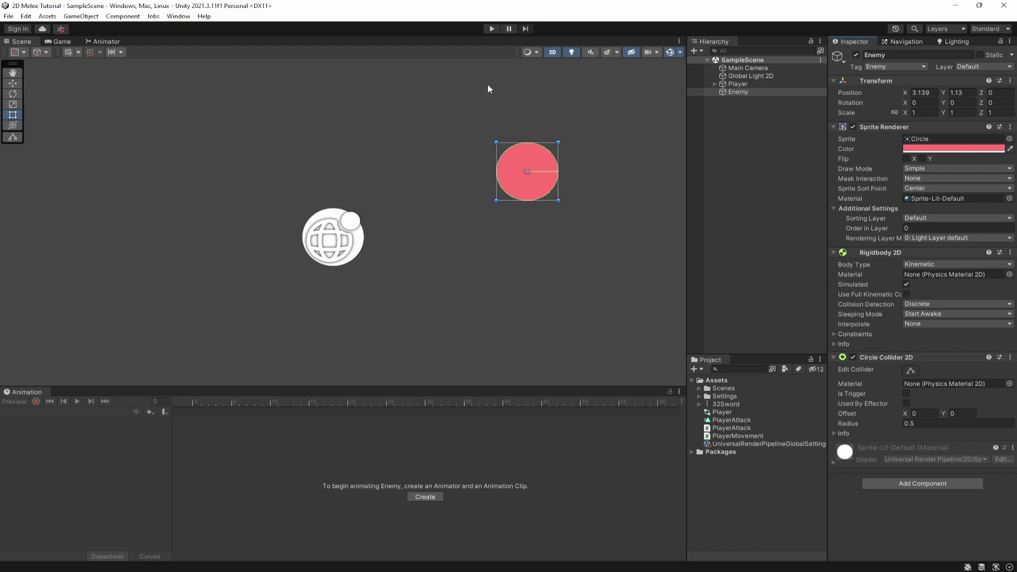
# Run the game, attack the enemy with the sword, check the console for hit messages, and stop play mode
pyautogui.click(492, 28)
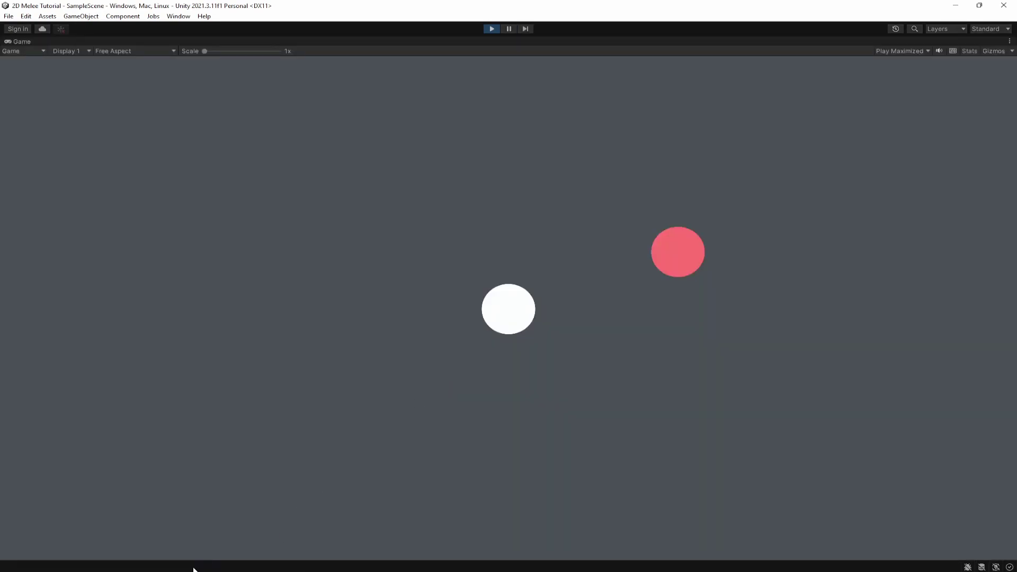
pyautogui.press('d')
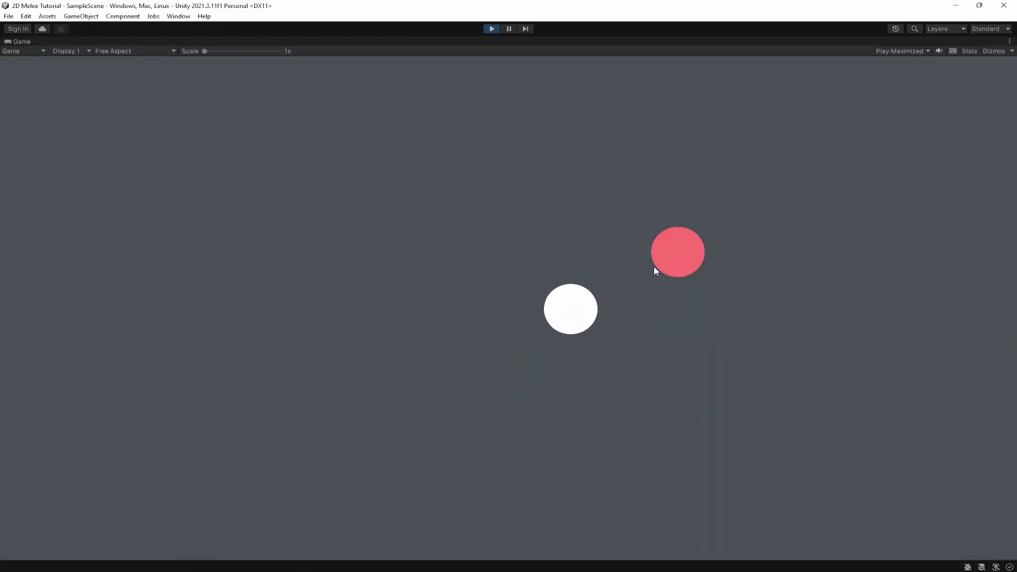
pyautogui.click(661, 257)
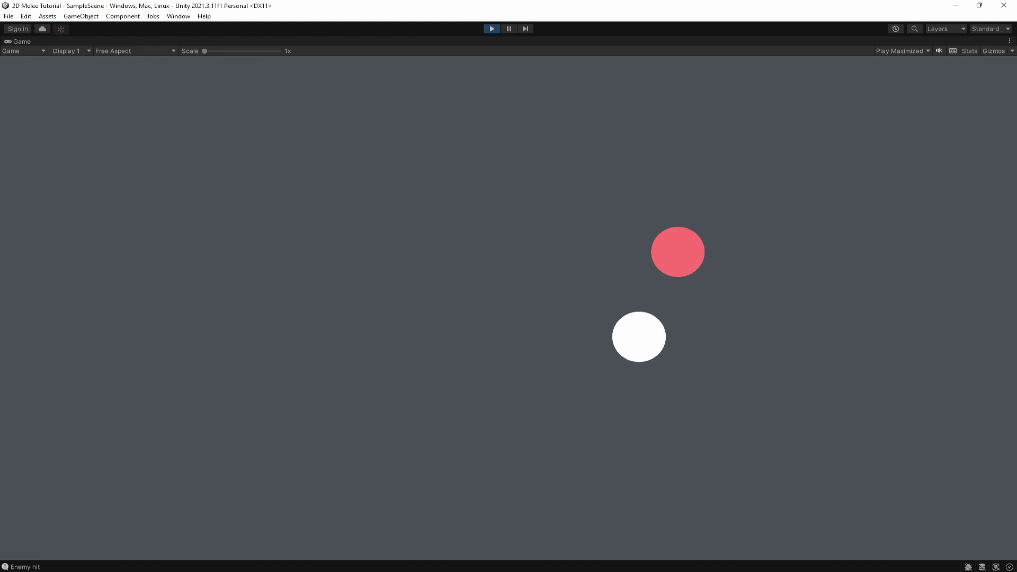
pyautogui.click(42, 567)
pyautogui.moveTo(281, 296); pyautogui.dragTo(267, 270)
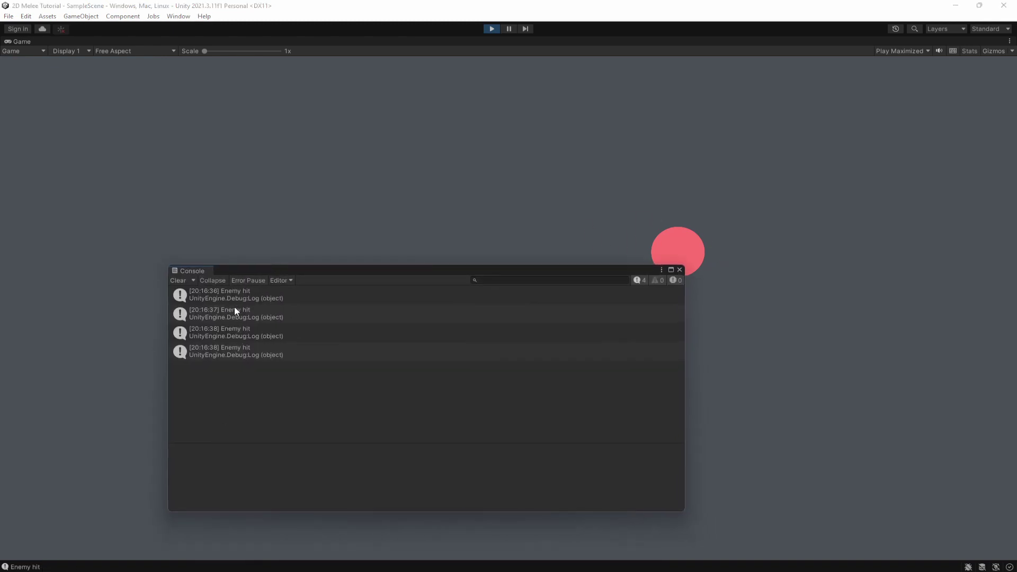
pyautogui.click(679, 271)
pyautogui.click(492, 29)
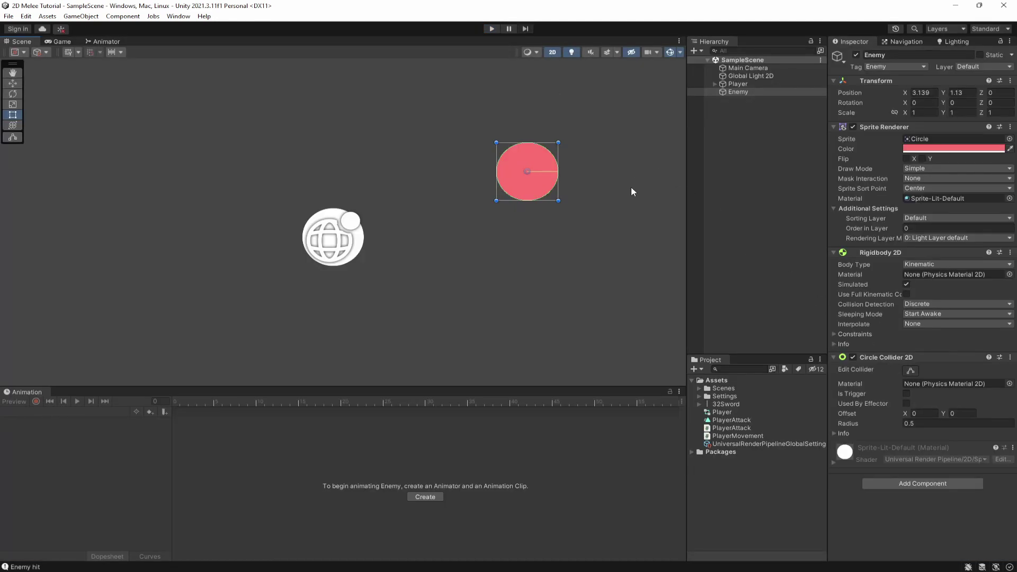
# Create a new script named Enemy and add it to the Enemy object
pyautogui.click(724, 92)
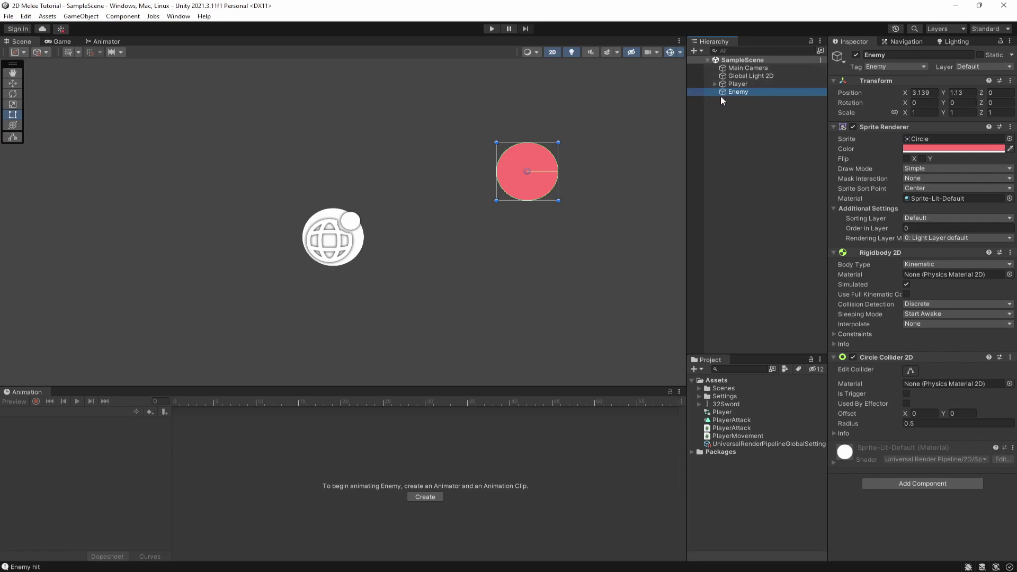
pyautogui.click(903, 484)
pyautogui.write('Enemy')
pyautogui.press('Return')
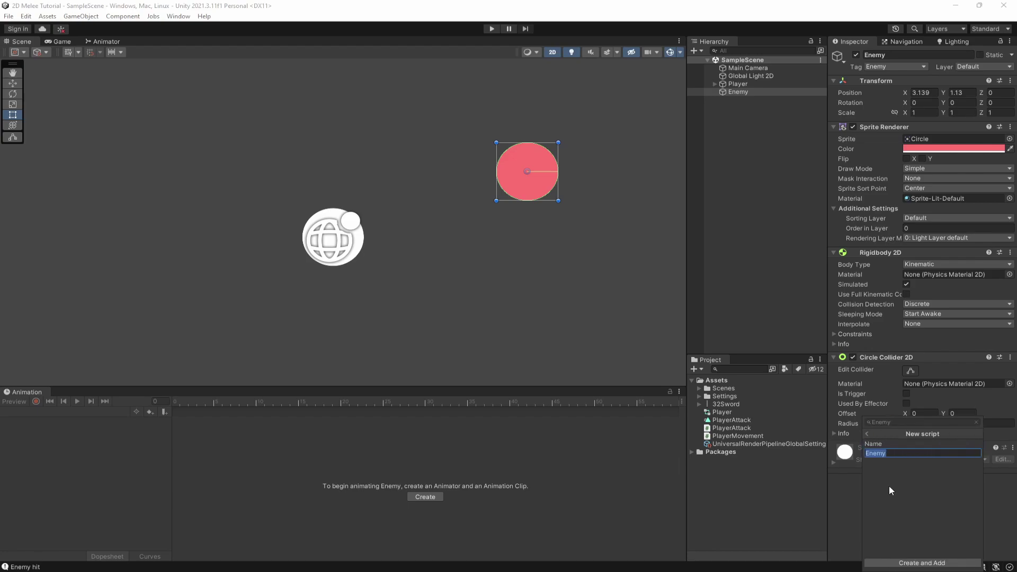
pyautogui.press('Return')
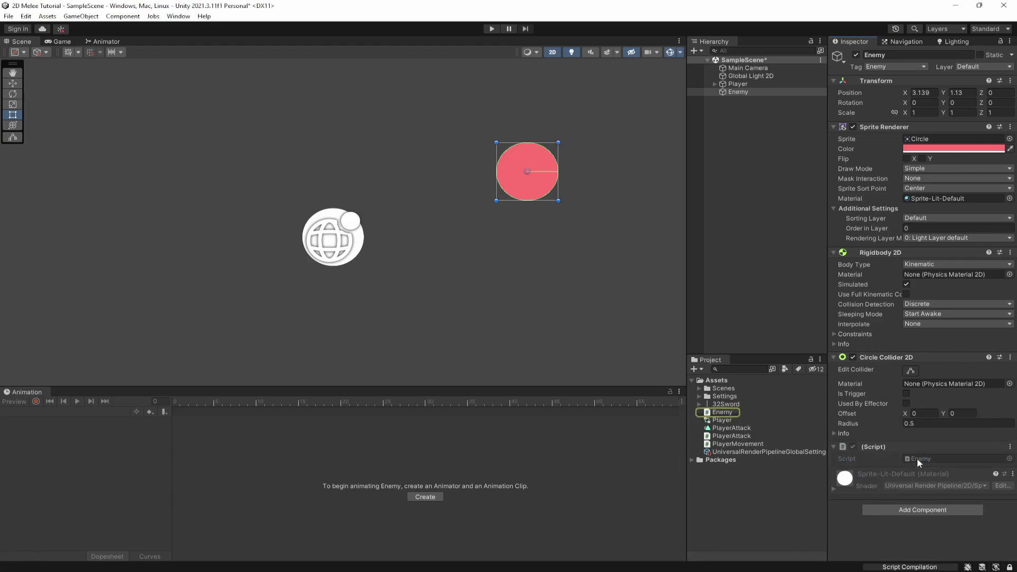
# Open the Enemy script in Visual Studio Code, move the class's opening brace onto its declaration line, and remove the Start and Update methods
pyautogui.doubleClick(917, 459)
pyautogui.click(206, 198)
pyautogui.press('Home')
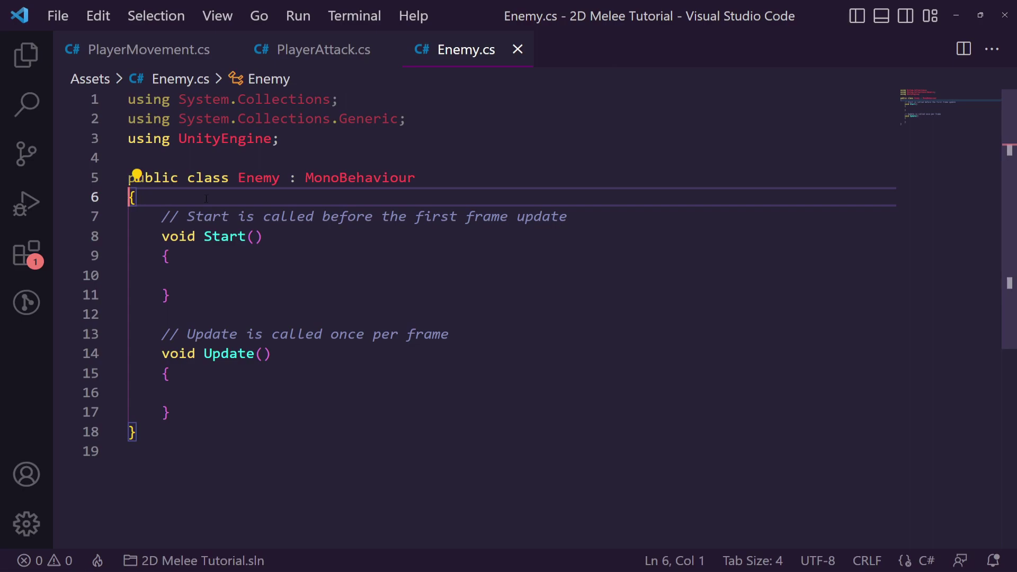
pyautogui.press('BackSpace')
pyautogui.hotkey('ctrl', 's')
pyautogui.moveTo(170, 393); pyautogui.dragTo(162, 197)
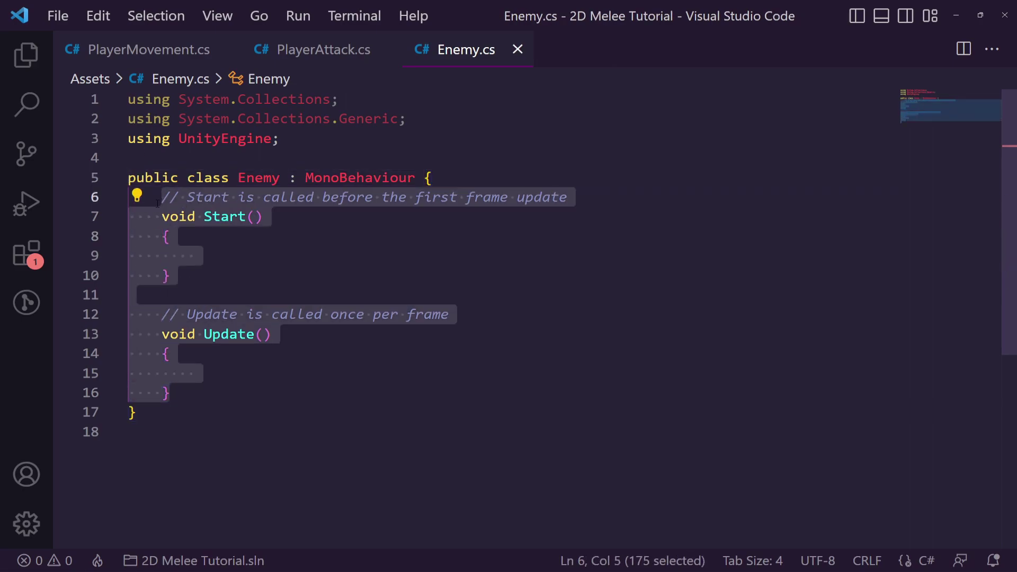
pyautogui.press('BackSpace')
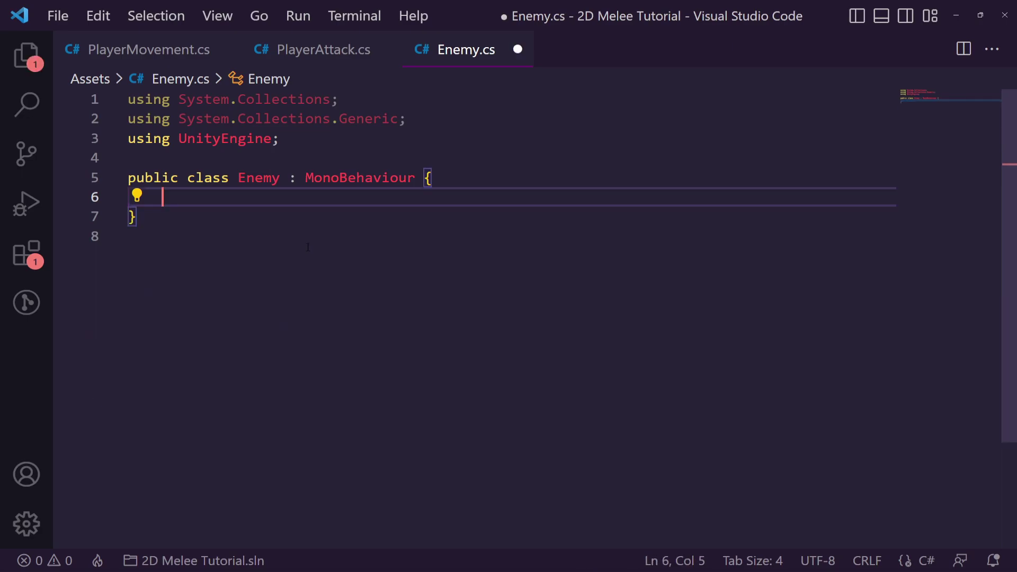
# Declare a serialized private float field named health in the Enemy class and save the script
pyautogui.write('[SerializeField]')
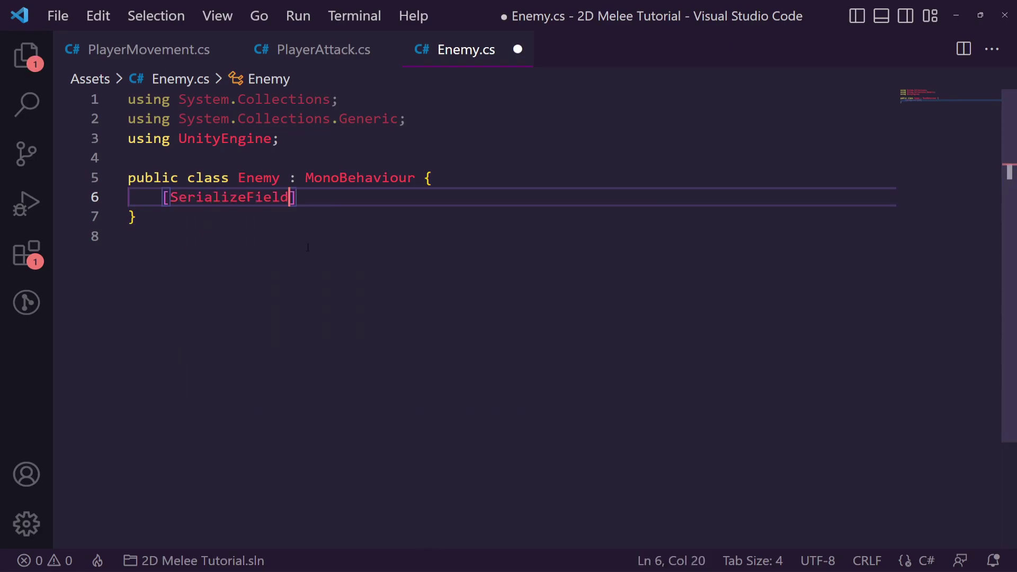
pyautogui.write(' private ')
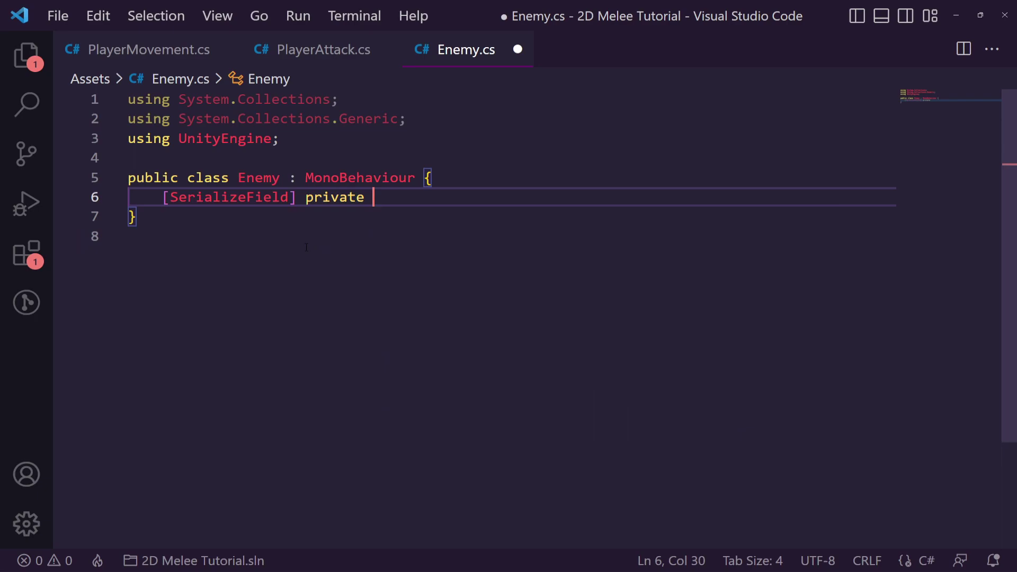
pyautogui.write('float health;')
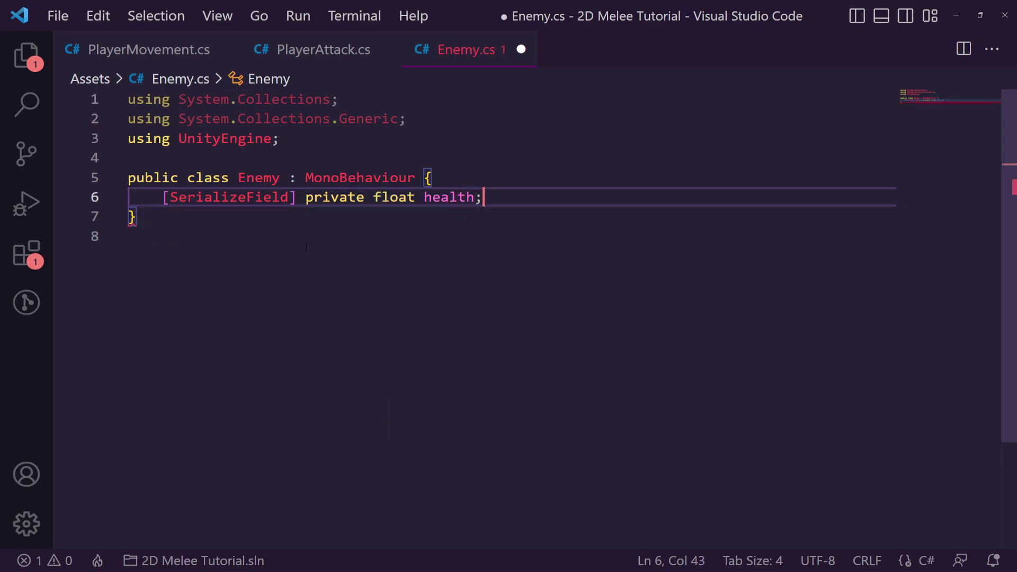
pyautogui.hotkey('ctrl', 's')
# Add a public void TakeDamage method with a float damage parameter below the health field, checking the call in PlayerAttack.cs for the expected argument
pyautogui.press('Return')
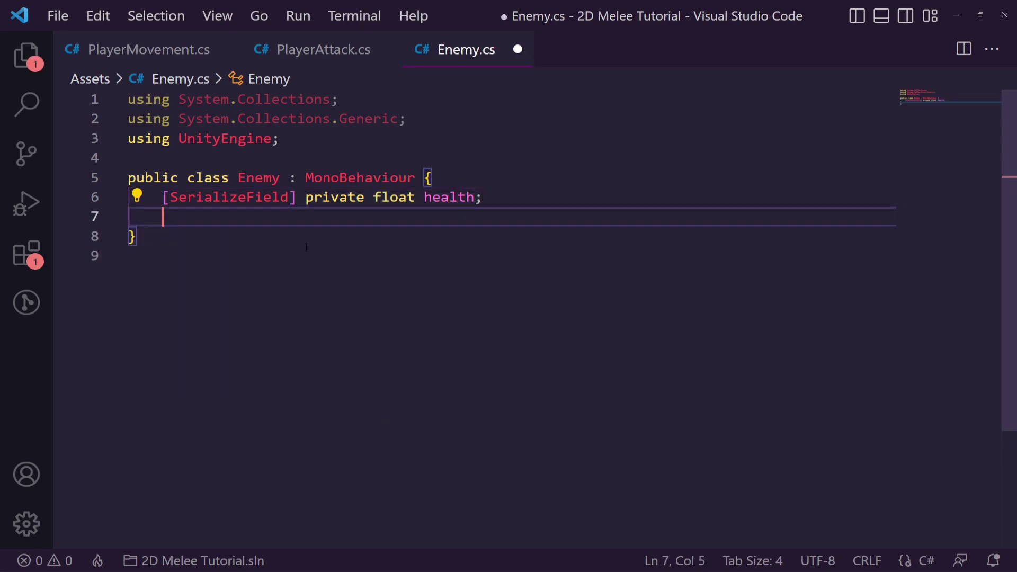
pyautogui.press('Return')
pyautogui.write('pub')
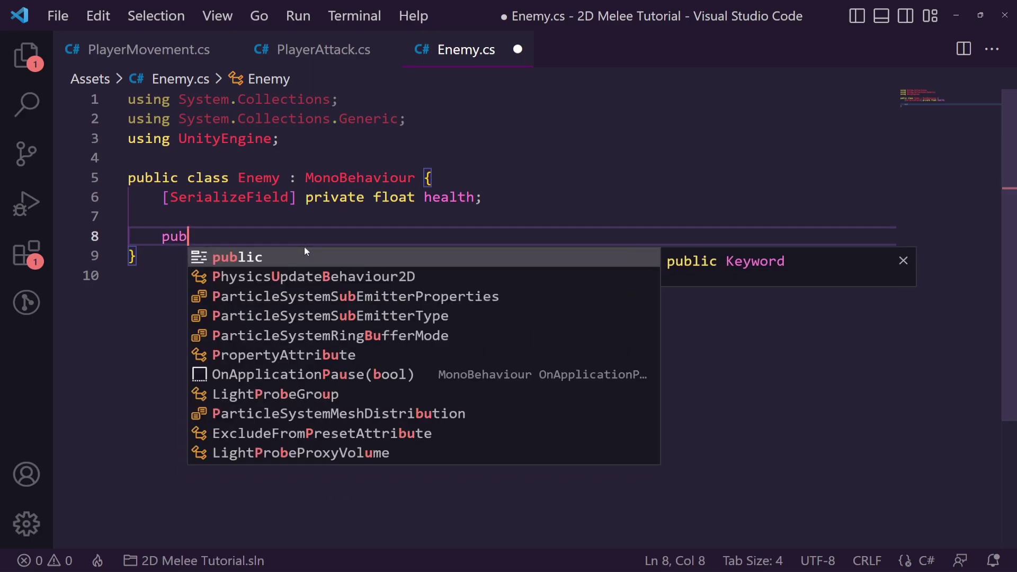
pyautogui.write('lic void TakeDamage(')
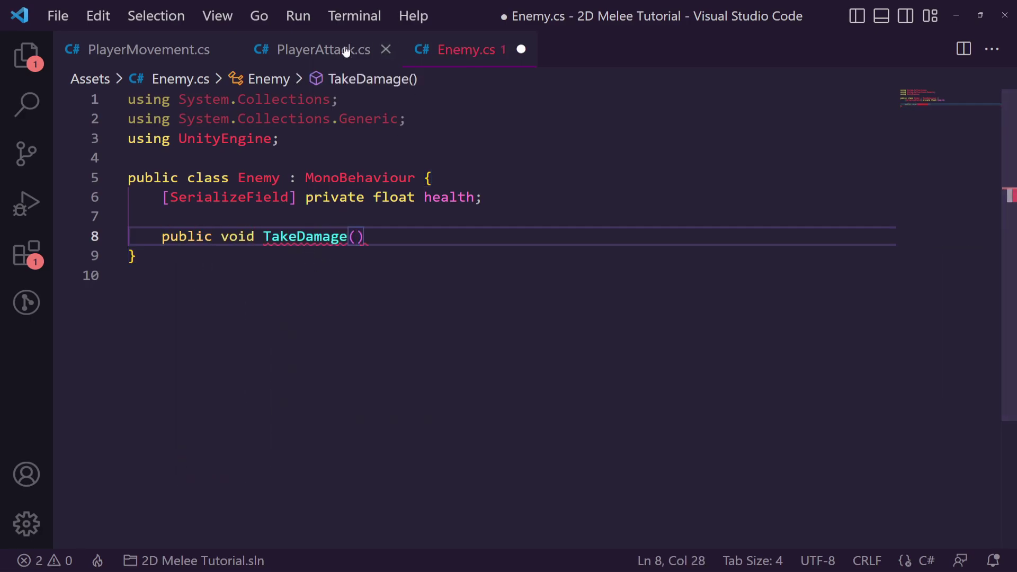
pyautogui.click(323, 50)
pyautogui.moveTo(280, 371); pyautogui.dragTo(635, 371)
pyautogui.click(635, 371)
pyautogui.click(464, 47)
pyautogui.write('float d')
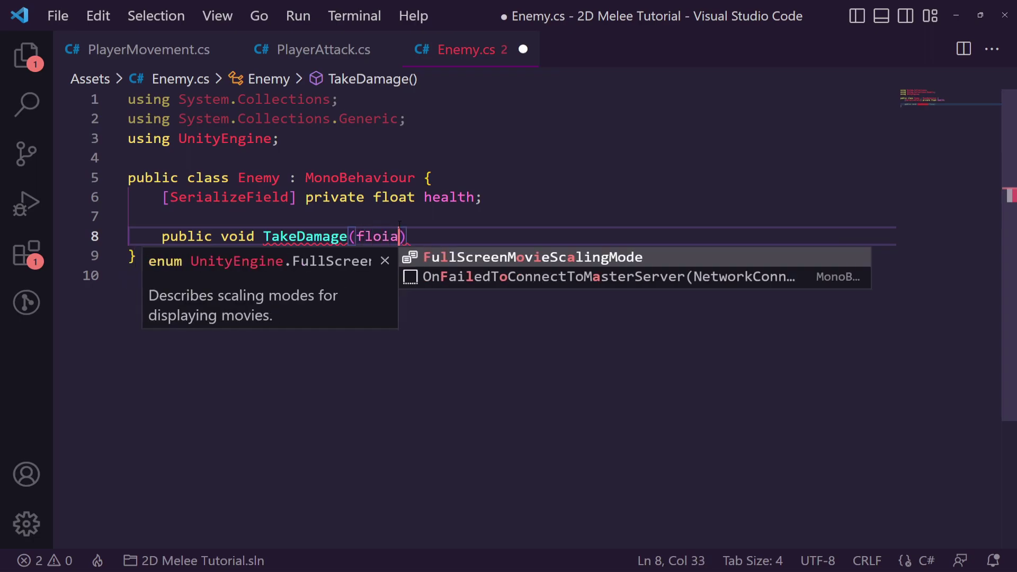
pyautogui.write('amagev')
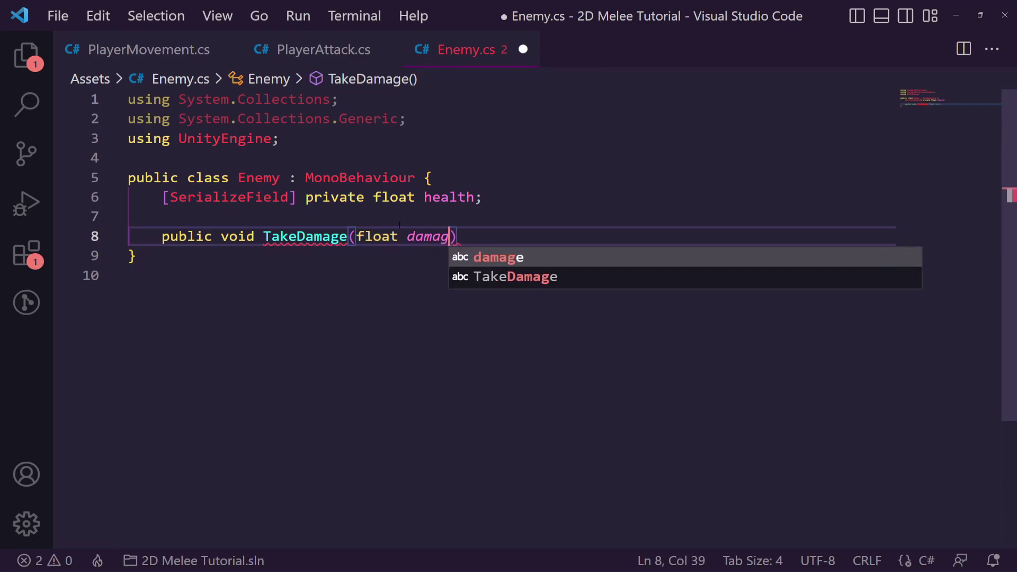
pyautogui.press('BackSpace')
pyautogui.write(') {')
pyautogui.press('Return')
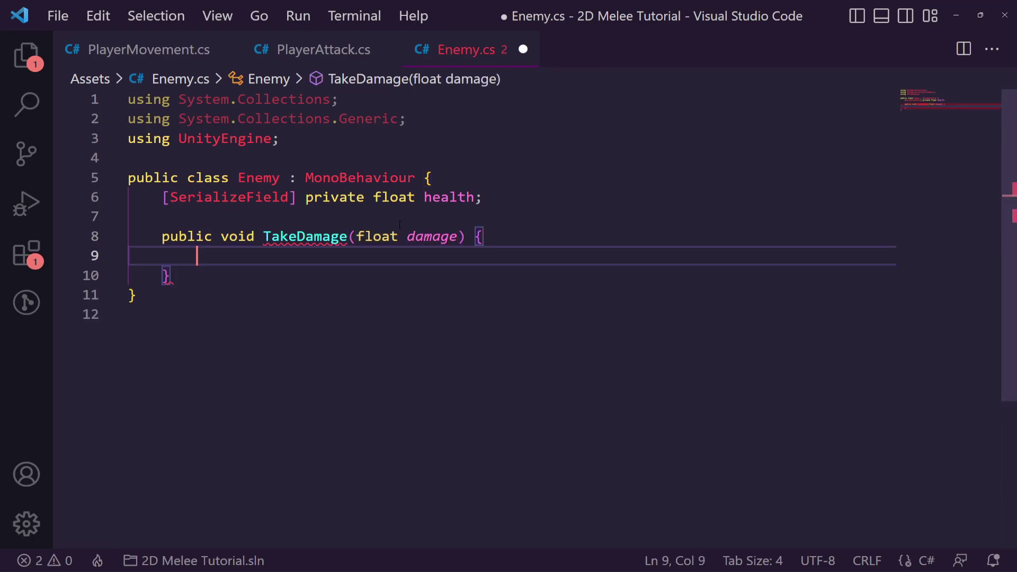
# Make TakeDamage subtract the damage from health, then save the script
pyautogui.write('health')
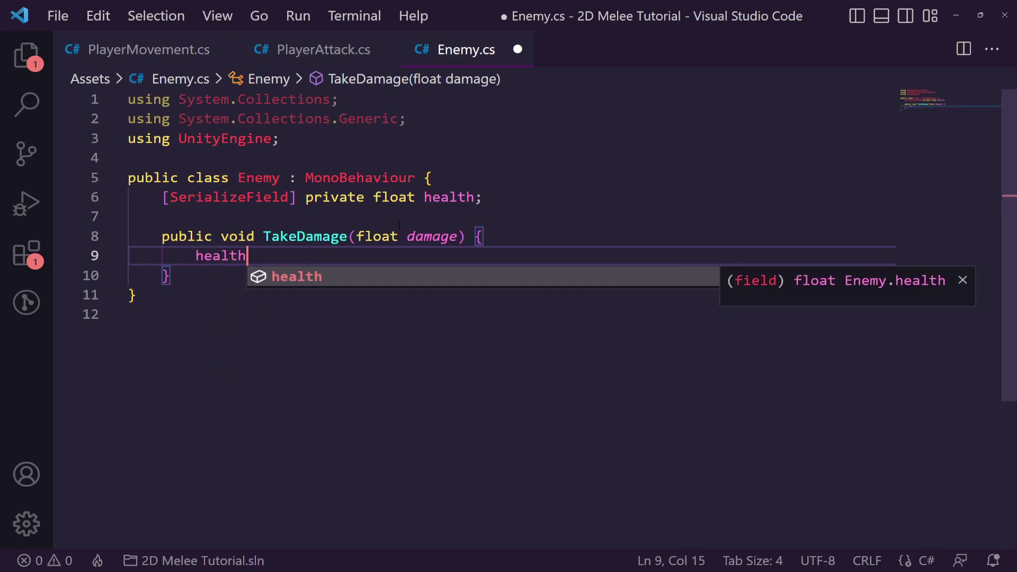
pyautogui.write(' -= damage')
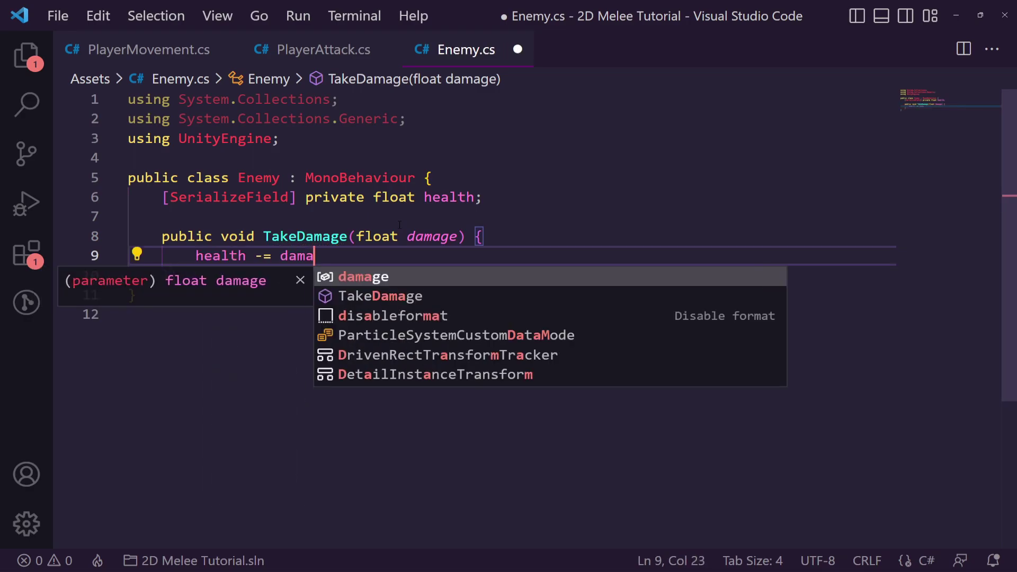
pyautogui.press('Tab')
pyautogui.write(';')
pyautogui.hotkey('ctrl', 's')
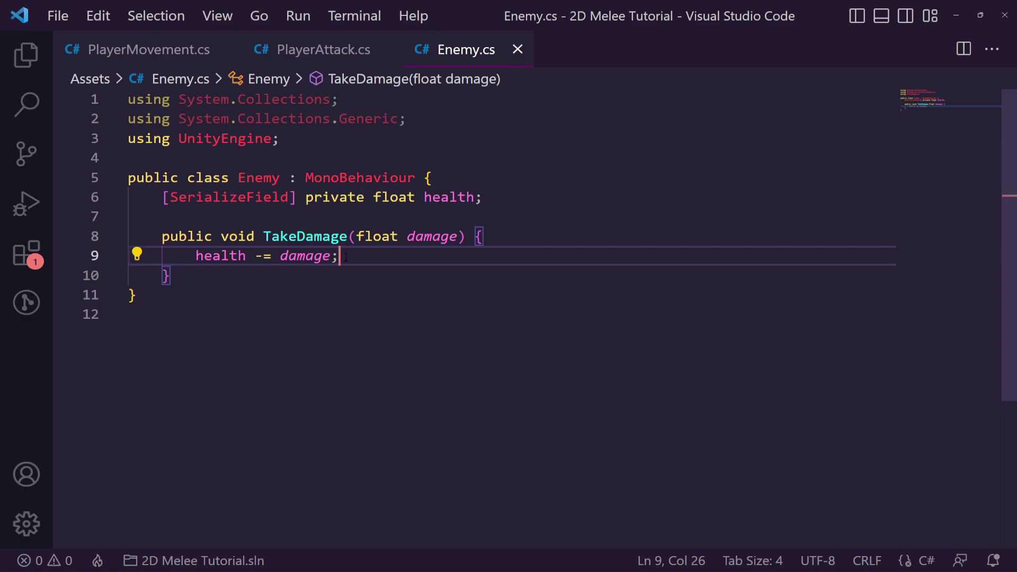
# In TakeDamage, add an if (health <= 0f) block that destroys gameObject and logs "Enemy died", then save the script
pyautogui.press('Return')
pyautogui.press('Return')
pyautogui.write('if (health <= 0f) {')
pyautogui.press('Return')
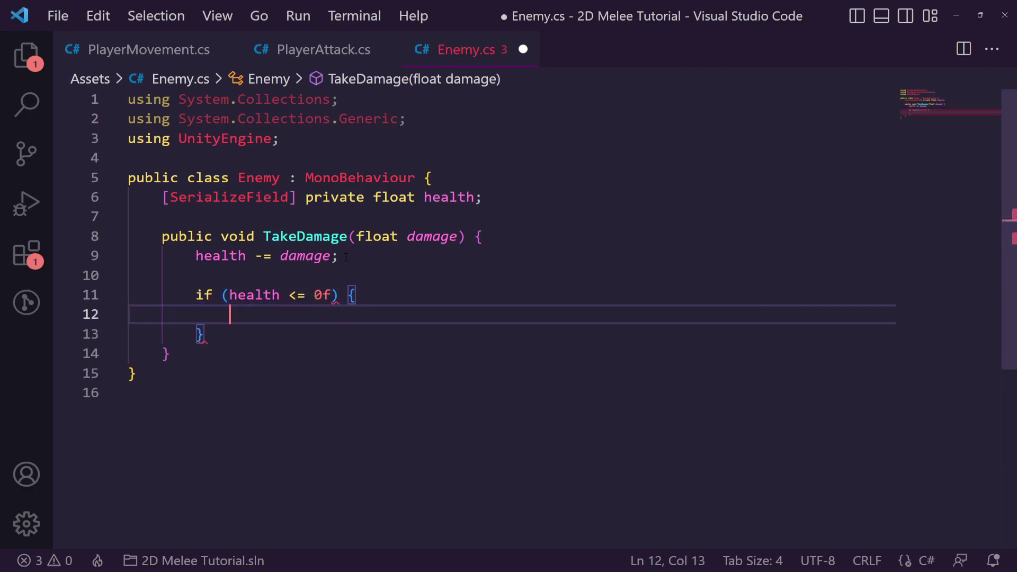
pyautogui.write('Destroy(')
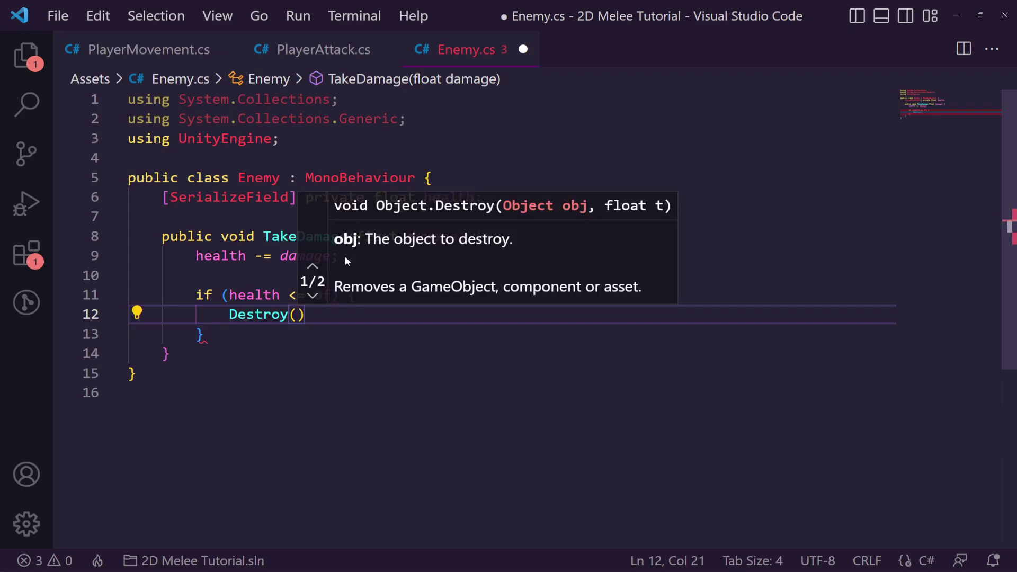
pyautogui.write("gameObject)'")
pyautogui.press('Return')
pyautogui.write('Debug.Log("Enemy d')
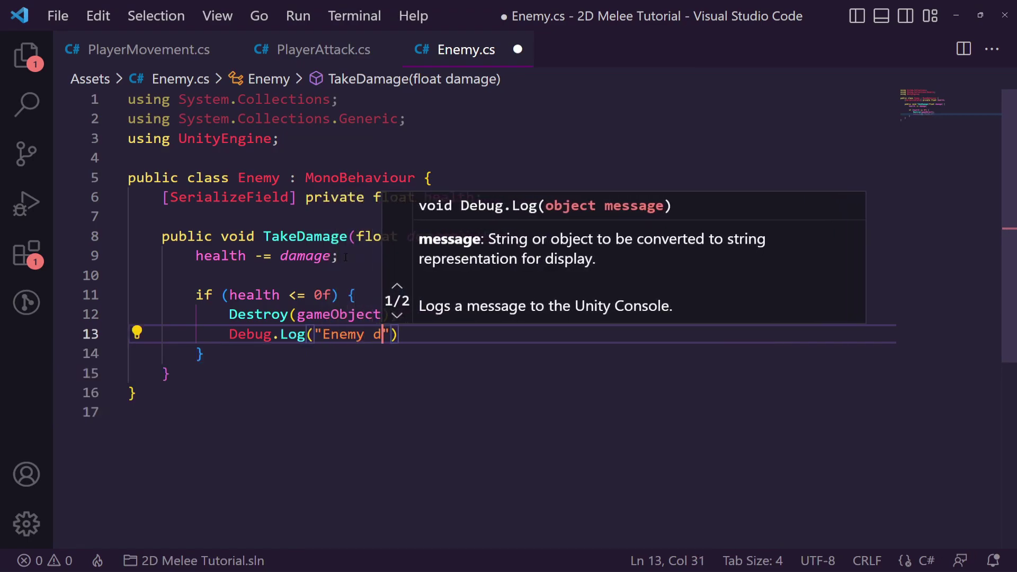
pyautogui.write('ied");')
pyautogui.hotkey('ctrl', 's')
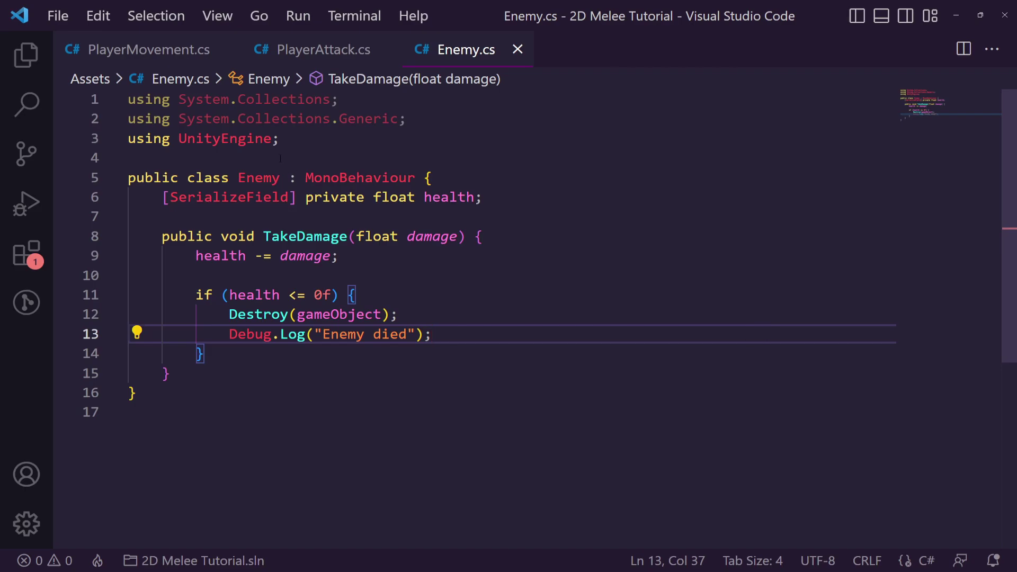
# In PlayerAttack.cs, uncomment the GetComponent<Enemy>().TakeDamage(damage) line in OnTriggerEnter2D and save the script
pyautogui.click(293, 59)
pyautogui.click(524, 374)
pyautogui.hotkey('ctrl', '/')
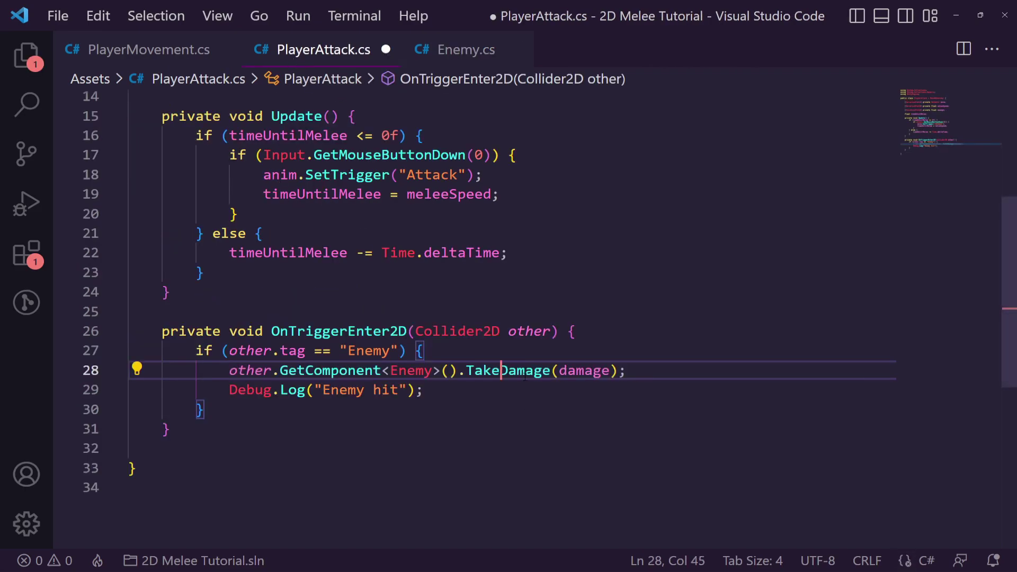
pyautogui.moveTo(229, 370); pyautogui.dragTo(425, 390)
pyautogui.click(424, 390)
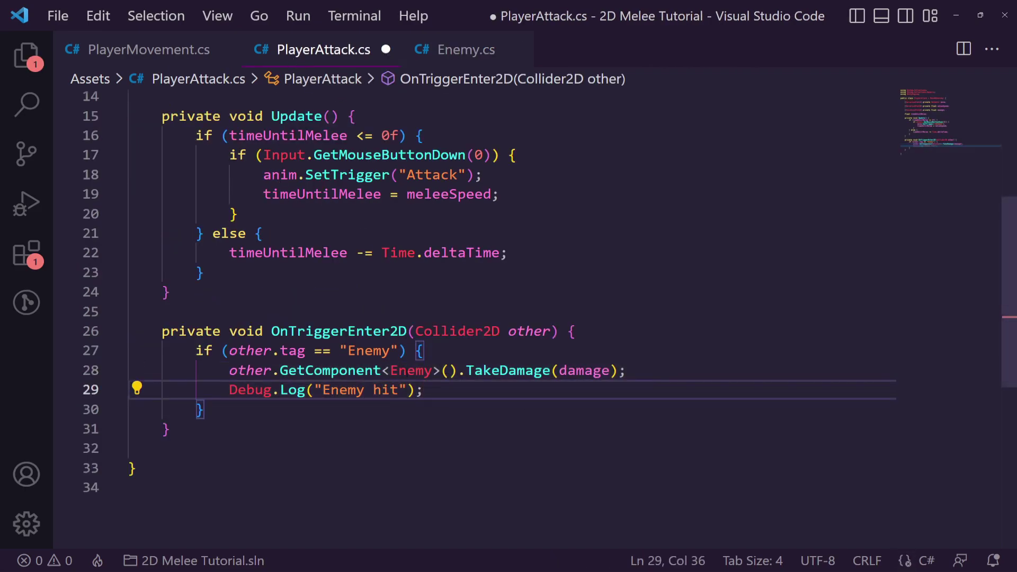
pyautogui.hotkey('ctrl', 's')
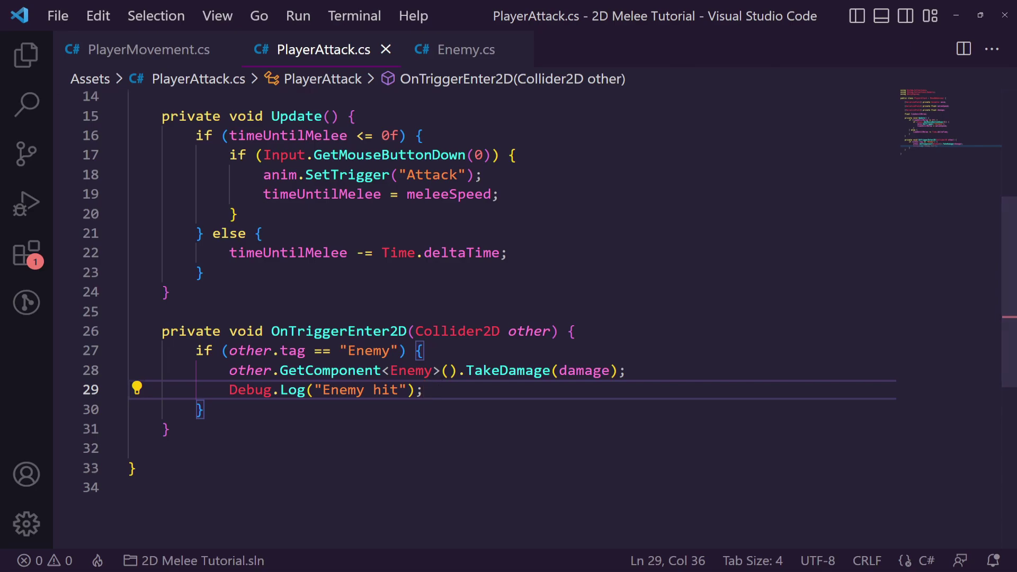
# Switch to Unity, set the Enemy's health to 100, and turn the Enemy object into a prefab in the Assets folder
pyautogui.hotkey('alt', 'Tab')
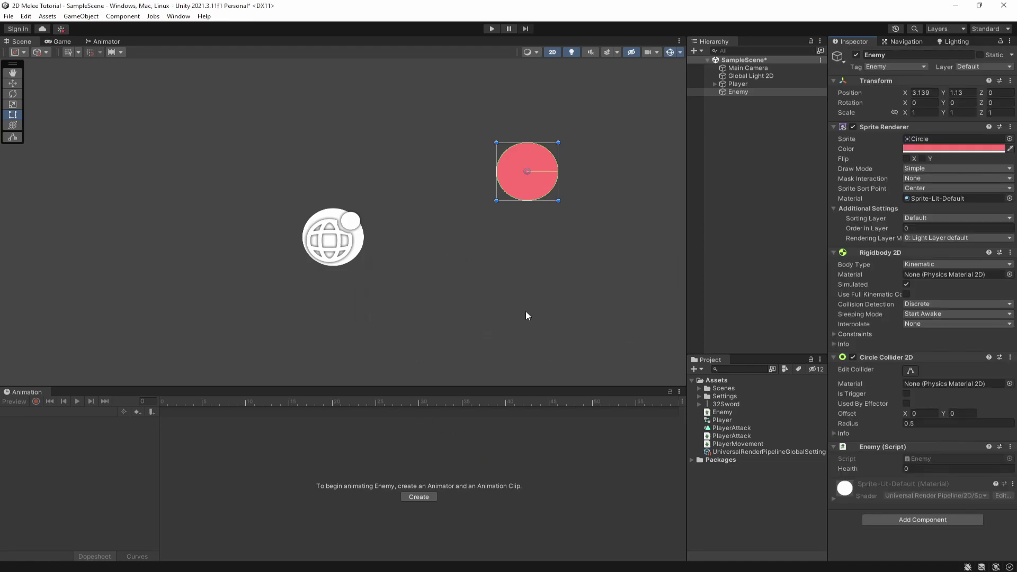
pyautogui.click(920, 472)
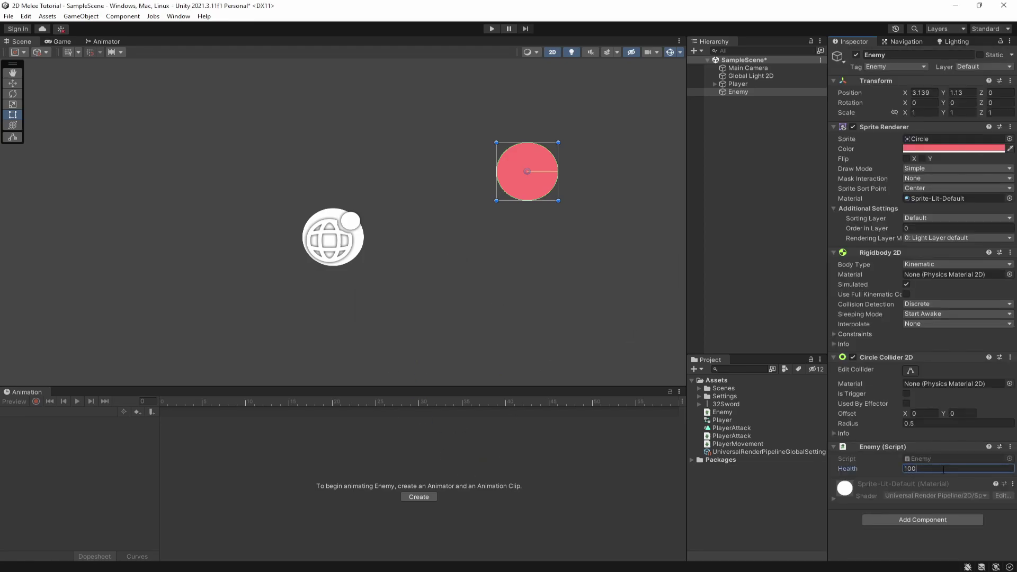
pyautogui.moveTo(741, 93)
pyautogui.mouseDown()
pyautogui.moveTo(754, 103)
pyautogui.moveTo(710, 382)
pyautogui.mouseUp()
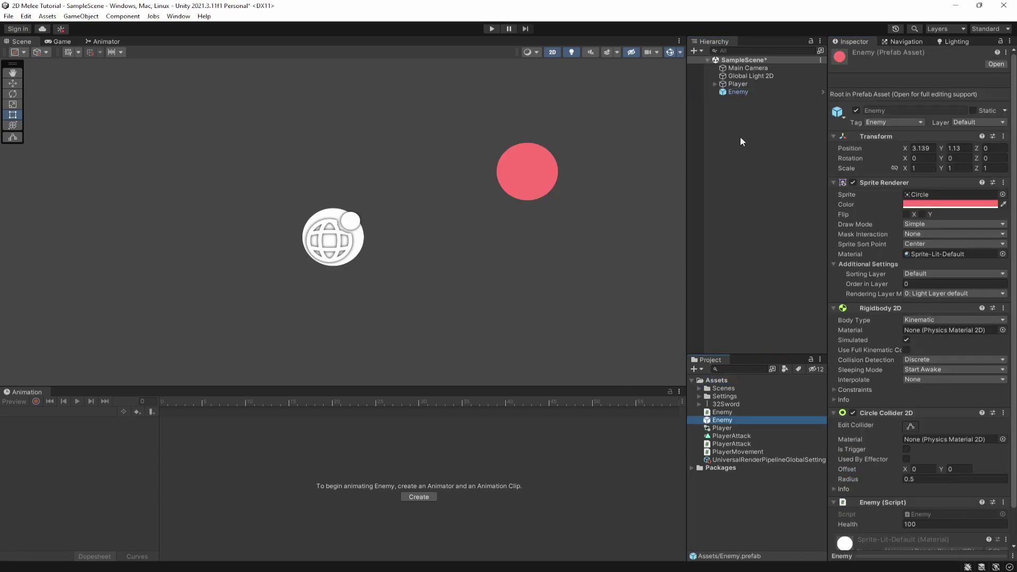
# Place two more Enemy prefab instances in the scene, one up and left of the player and one at about X 1.77, Y -1.87
pyautogui.click(730, 91)
pyautogui.moveTo(731, 420); pyautogui.dragTo(192, 132)
pyautogui.moveTo(722, 422); pyautogui.dragTo(444, 347)
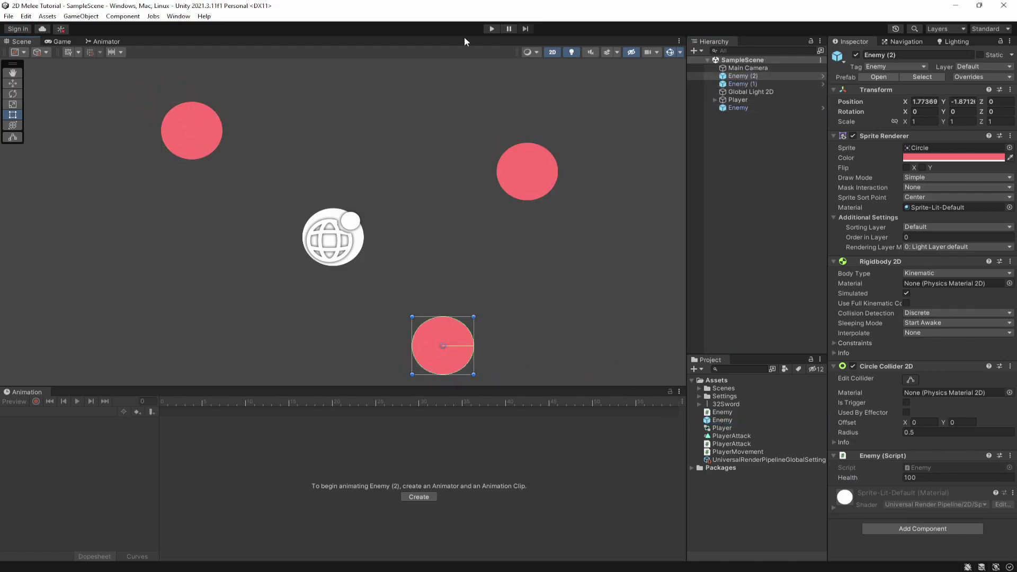
# Run the game, move the player around to strike all three enemies with the sword, and stop play mode
pyautogui.click(492, 28)
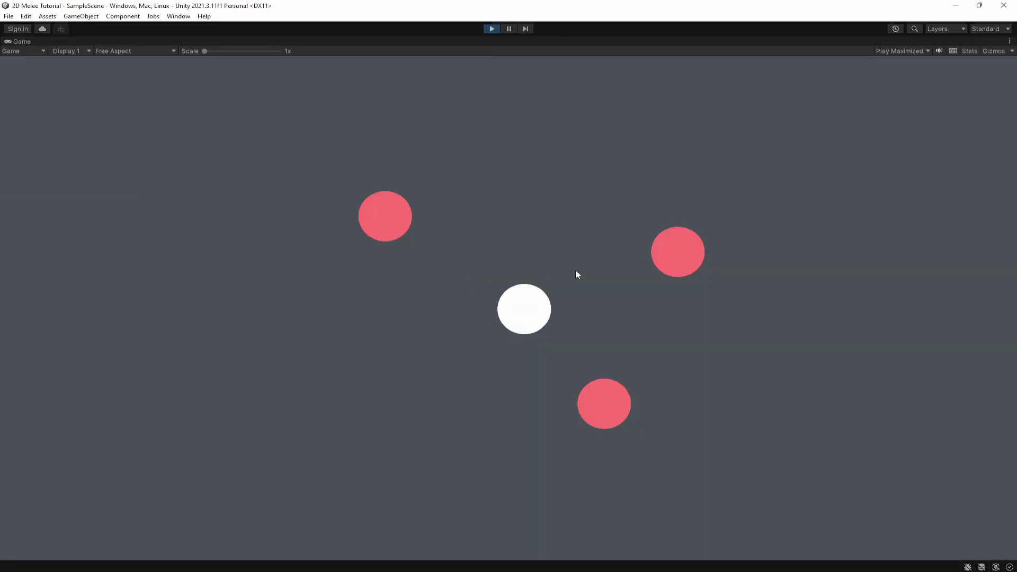
pyautogui.hotkey('w', 'd')
pyautogui.click(651, 266)
pyautogui.click(672, 253)
pyautogui.press('s')
pyautogui.click(595, 401)
pyautogui.click(609, 399)
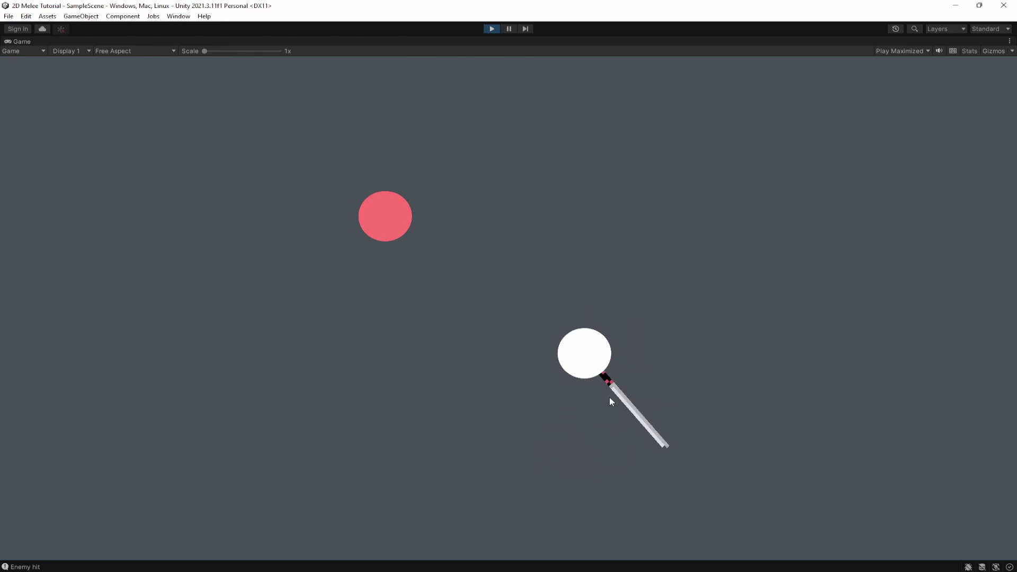
pyautogui.press('w')
pyautogui.press('a')
pyautogui.click(412, 212)
pyautogui.press('s')
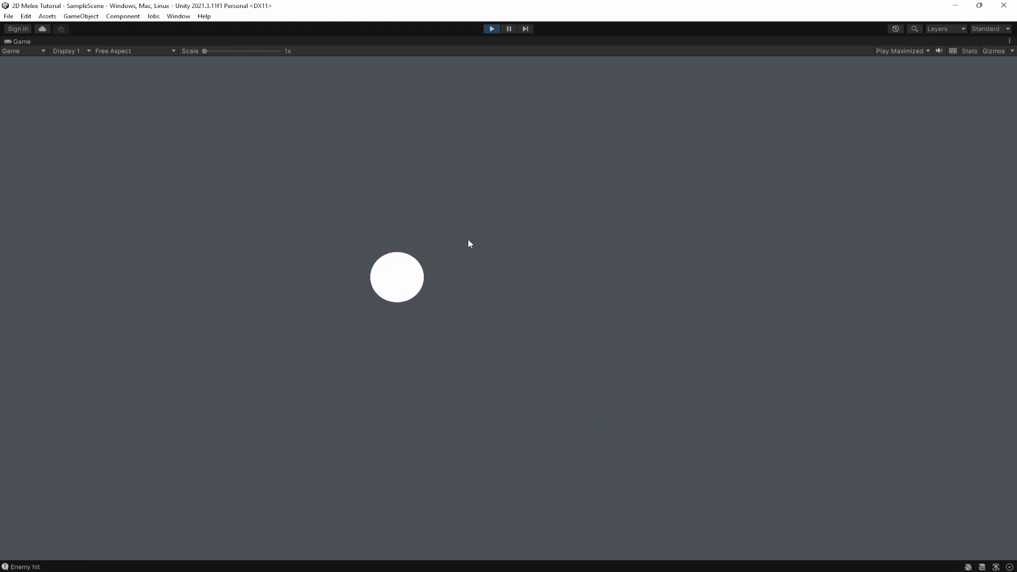
pyautogui.press('d')
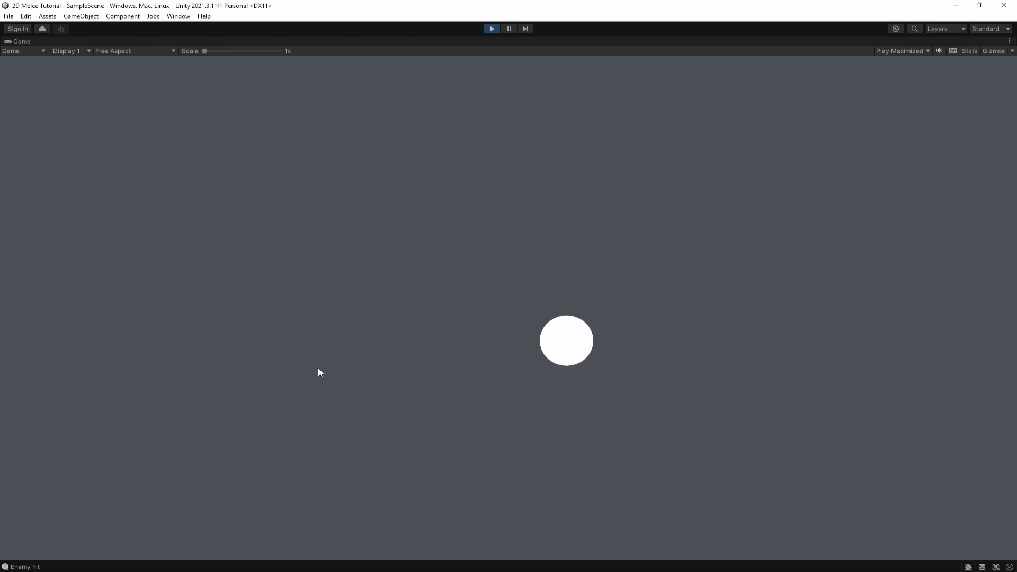
pyautogui.click(485, 29)
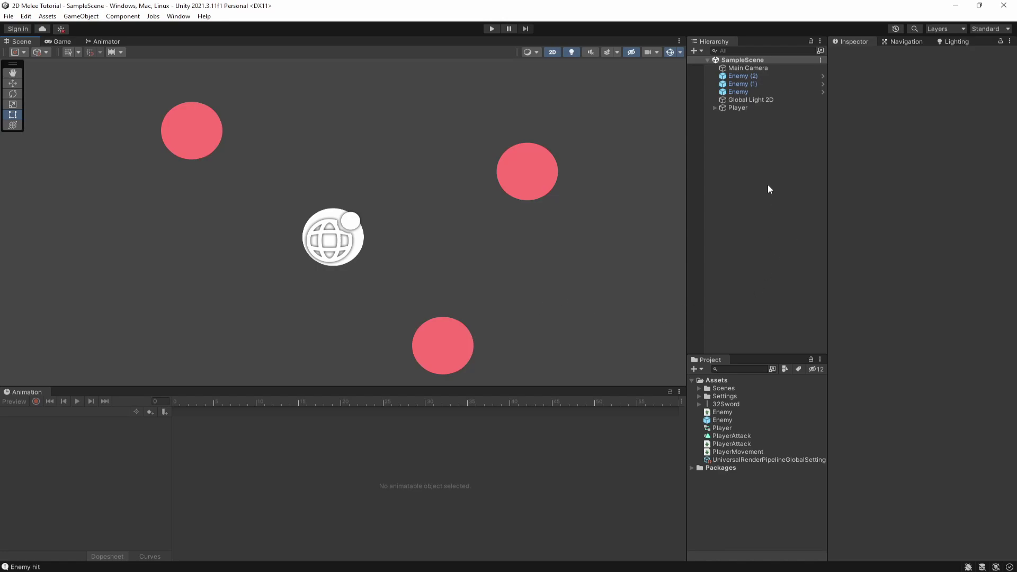
# Play-test the melee attack once more, striking the upper-left enemy first and the other two after it, and stop play mode
pyautogui.click(492, 29)
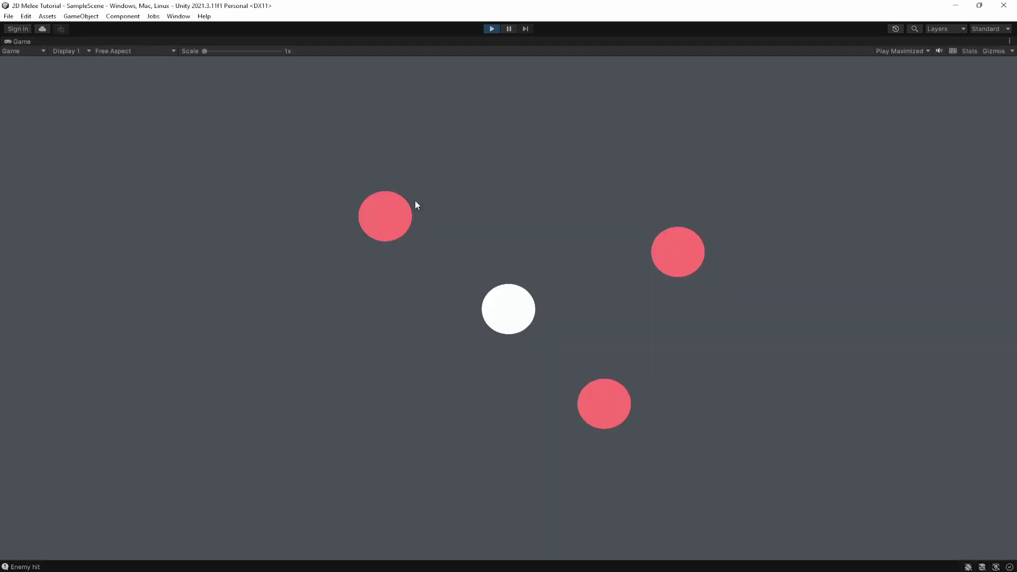
pyautogui.click(461, 213)
pyautogui.press('w')
pyautogui.click(402, 205)
pyautogui.press('s')
pyautogui.press('d')
pyautogui.click(669, 244)
pyautogui.press('s')
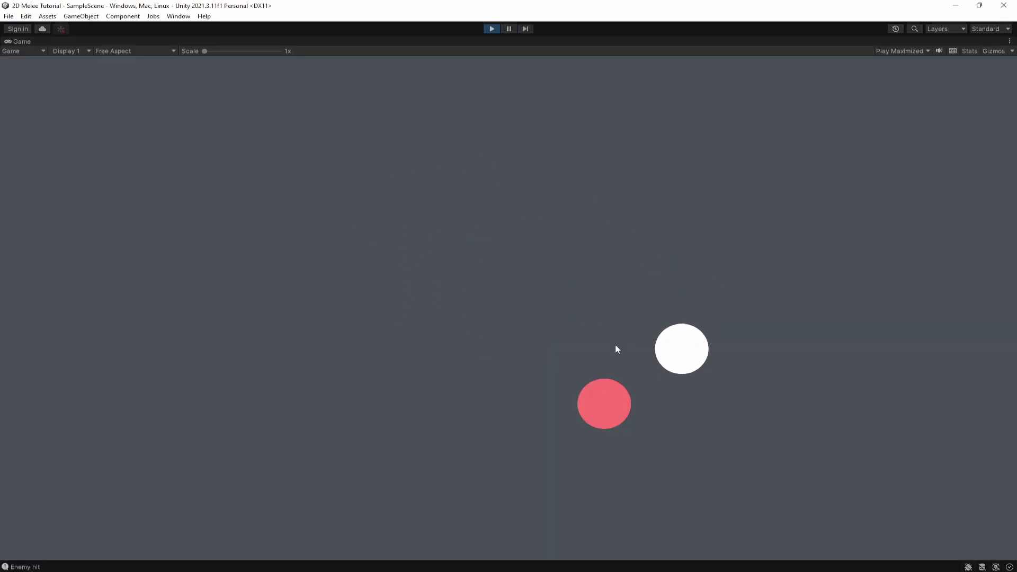
pyautogui.click(580, 357)
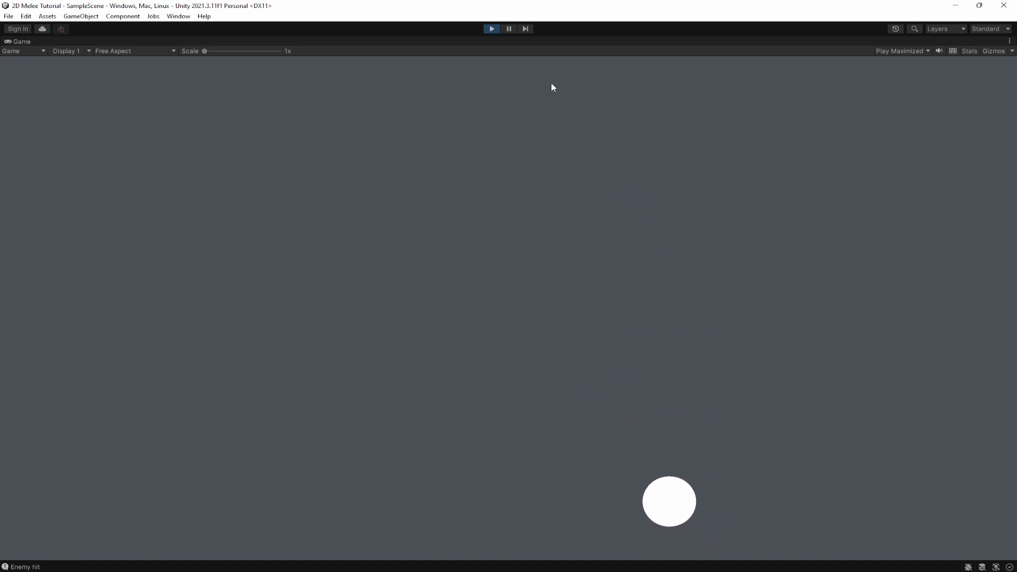
pyautogui.press('w')
pyautogui.press('a')
pyautogui.click(492, 29)
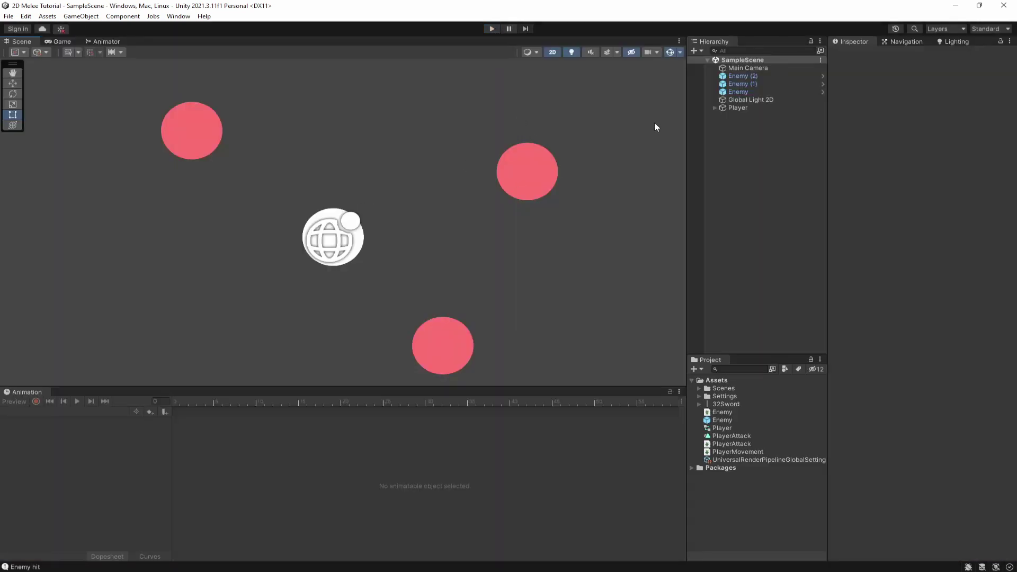
# Expand the Player's hierarchy down to GFX and activate the Sword object
pyautogui.click(715, 108)
pyautogui.click(731, 116)
pyautogui.click(723, 115)
pyautogui.click(741, 124)
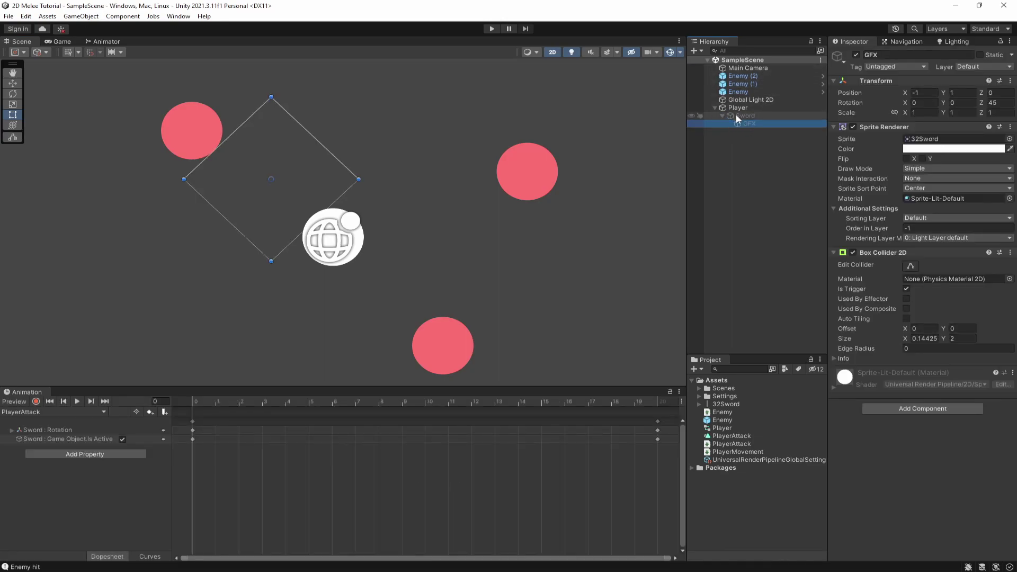
pyautogui.click(736, 116)
pyautogui.click(857, 55)
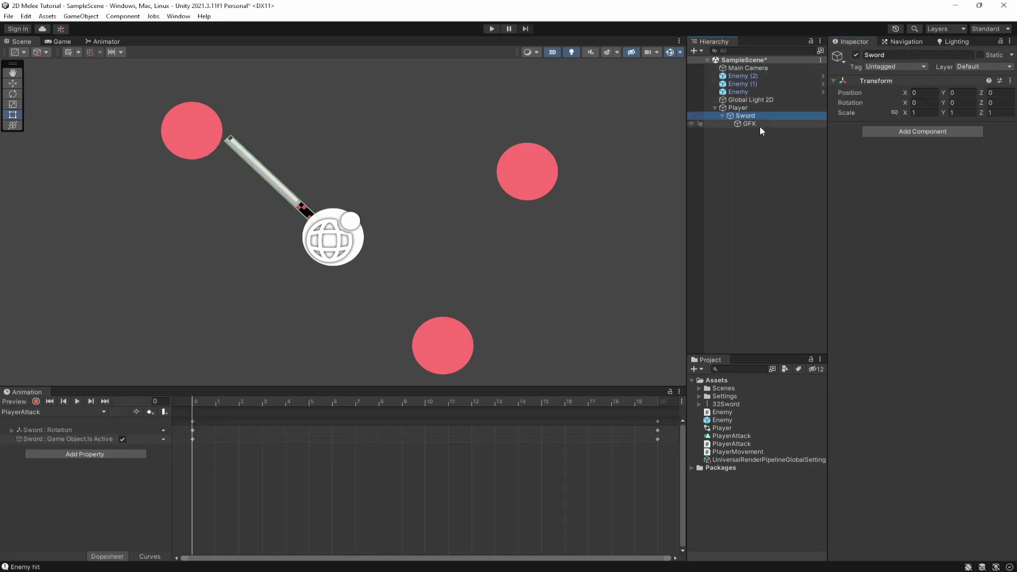
# Add a Trail effect named Trail under GFX, with its width starting at 0.10 and tapering to 0 at the end
pyautogui.click(759, 125)
pyautogui.rightClick(755, 128)
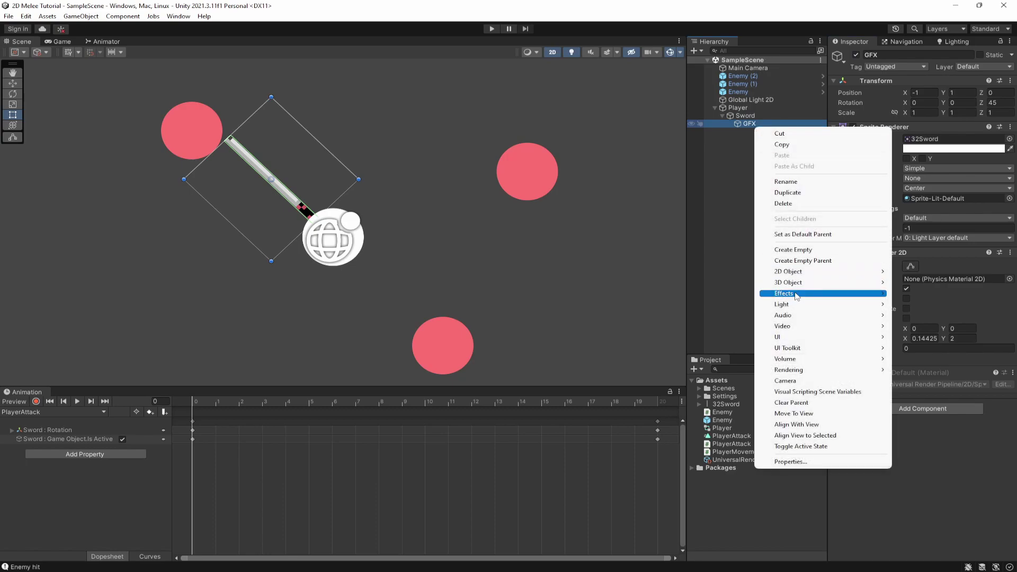
pyautogui.moveTo(805, 293)
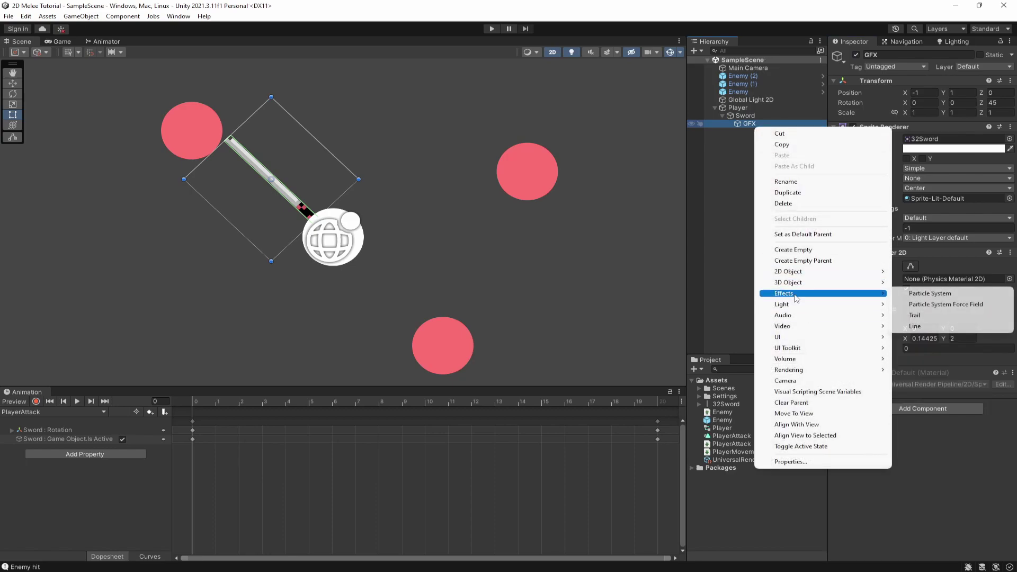
pyautogui.click(915, 317)
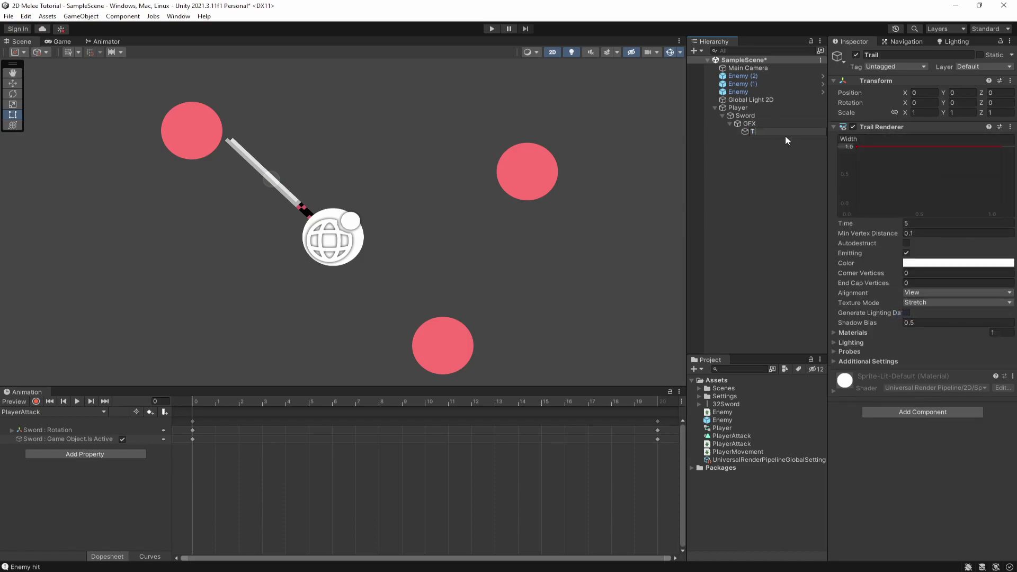
pyautogui.press('Return')
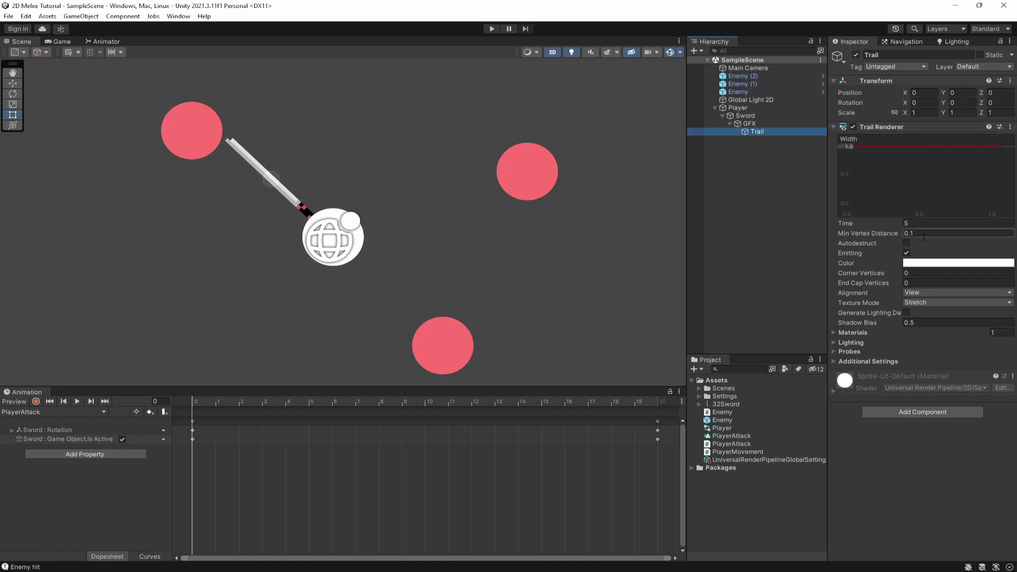
pyautogui.click(864, 145)
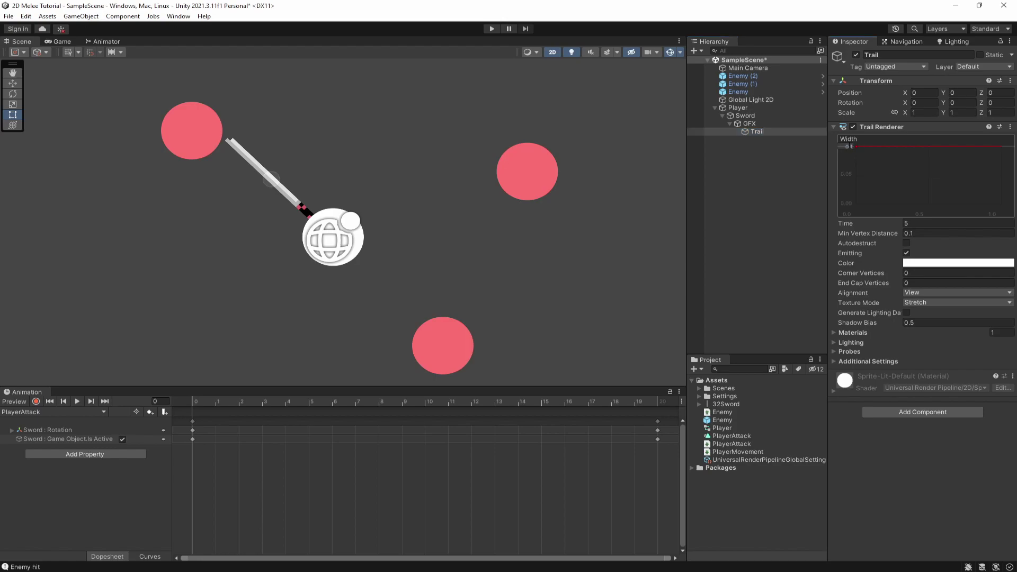
pyautogui.moveTo(1002, 146); pyautogui.dragTo(1000, 246)
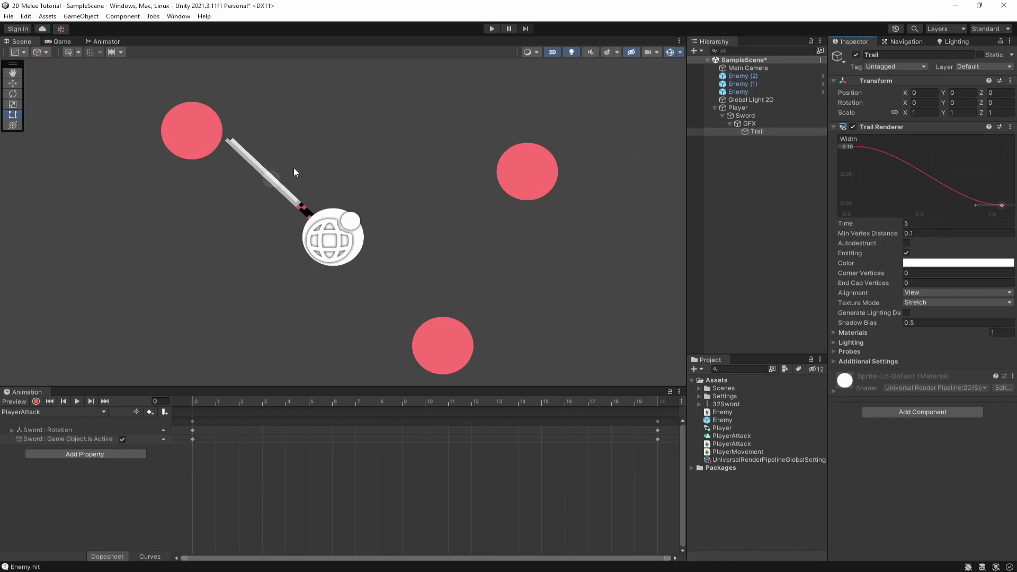
# Give the Trail object a teal diamond icon and move it towards the sword's tip at Y position 0.69
pyautogui.click(842, 56)
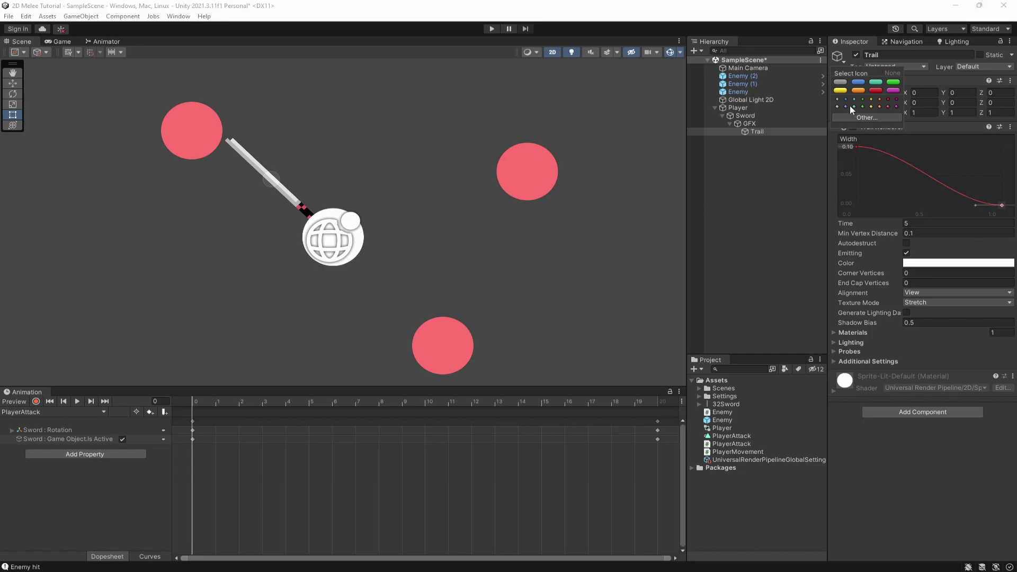
pyautogui.click(854, 106)
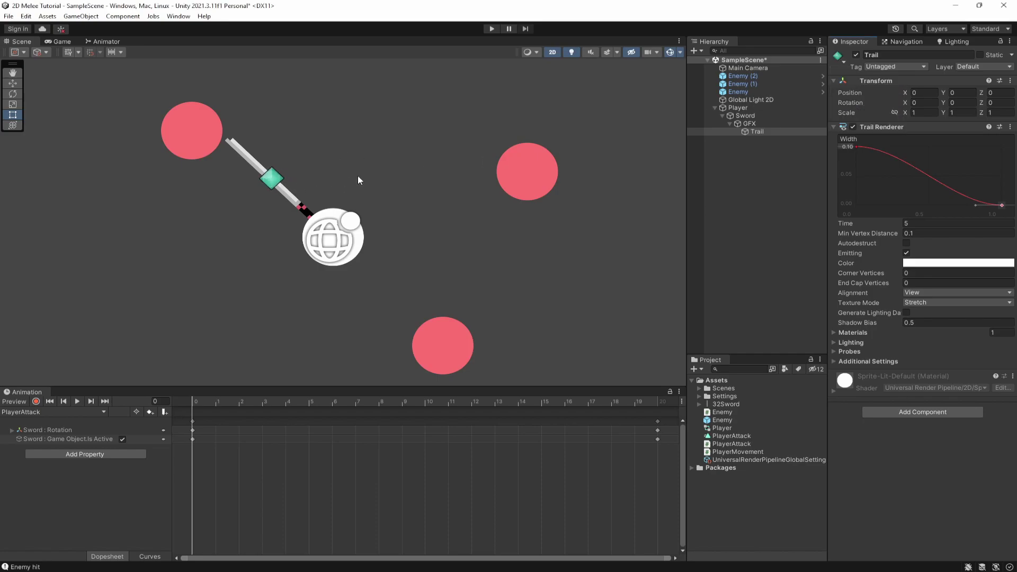
pyautogui.moveTo(939, 91); pyautogui.dragTo(955, 91)
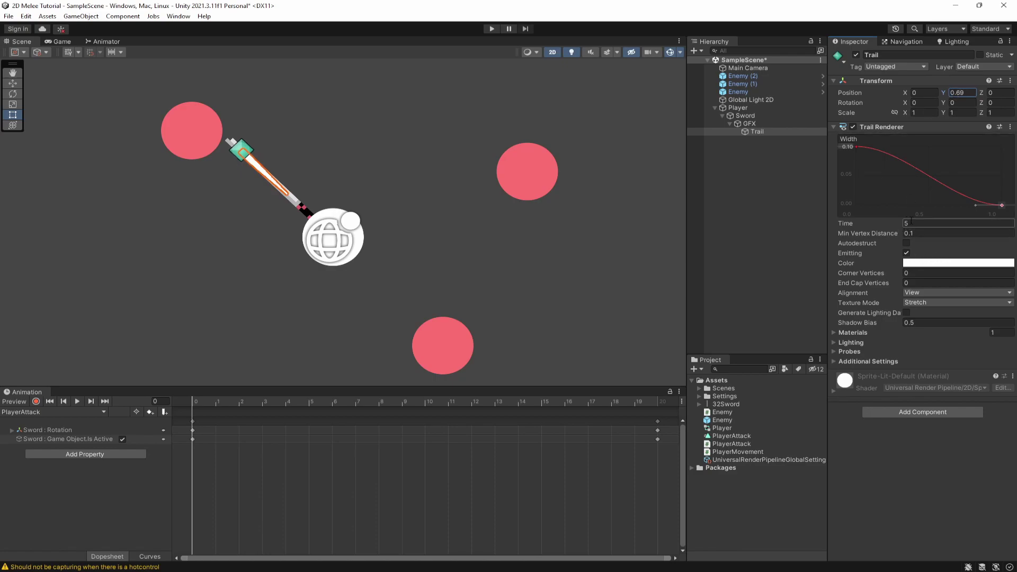
pyautogui.click(854, 332)
pyautogui.click(854, 333)
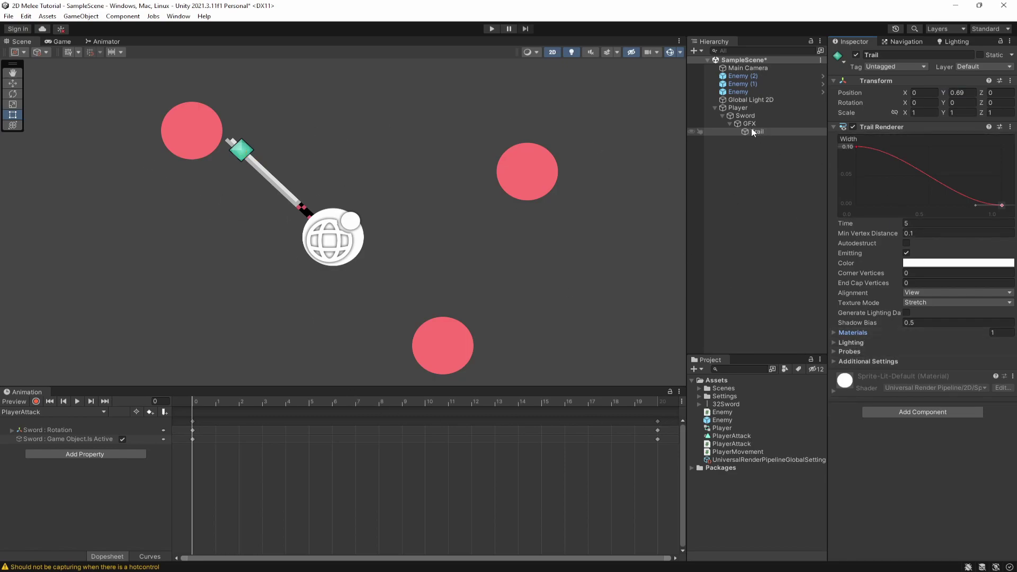
# Collapse the Sword's child hierarchy and deactivate the Sword object
pyautogui.click(726, 115)
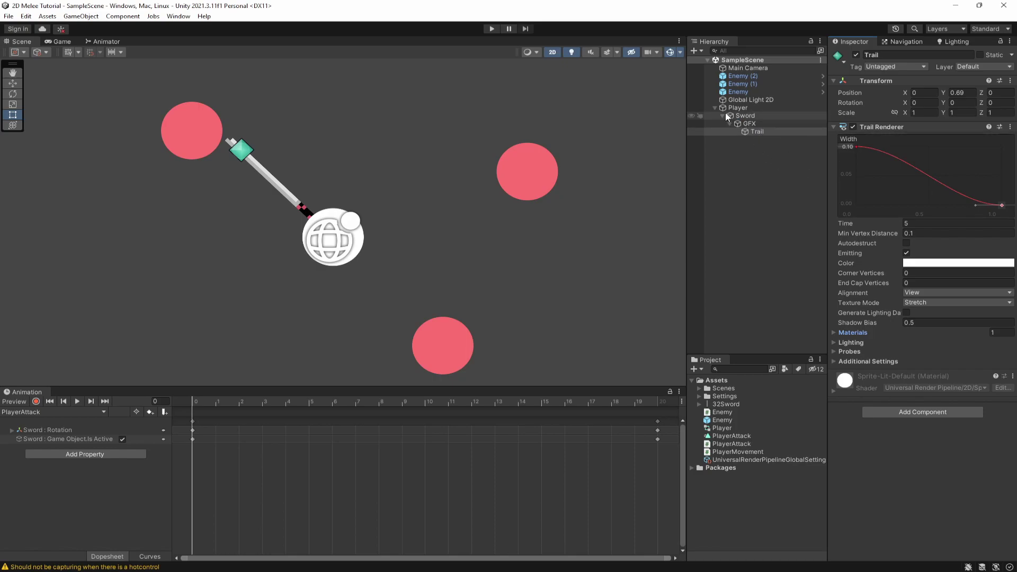
pyautogui.click(723, 115)
pyautogui.click(714, 101)
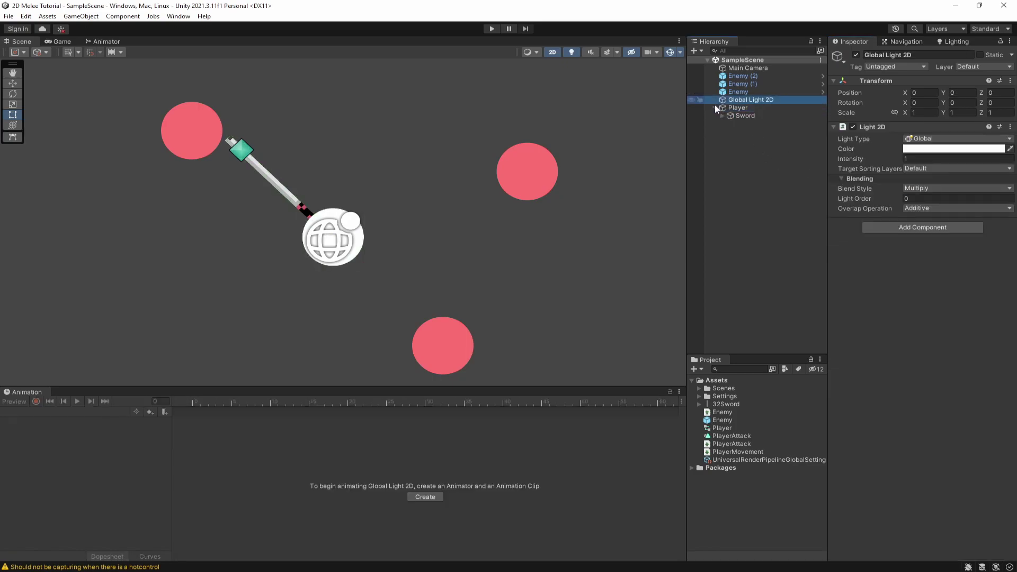
pyautogui.hotkey('ctrl', 'z')
pyautogui.click(856, 55)
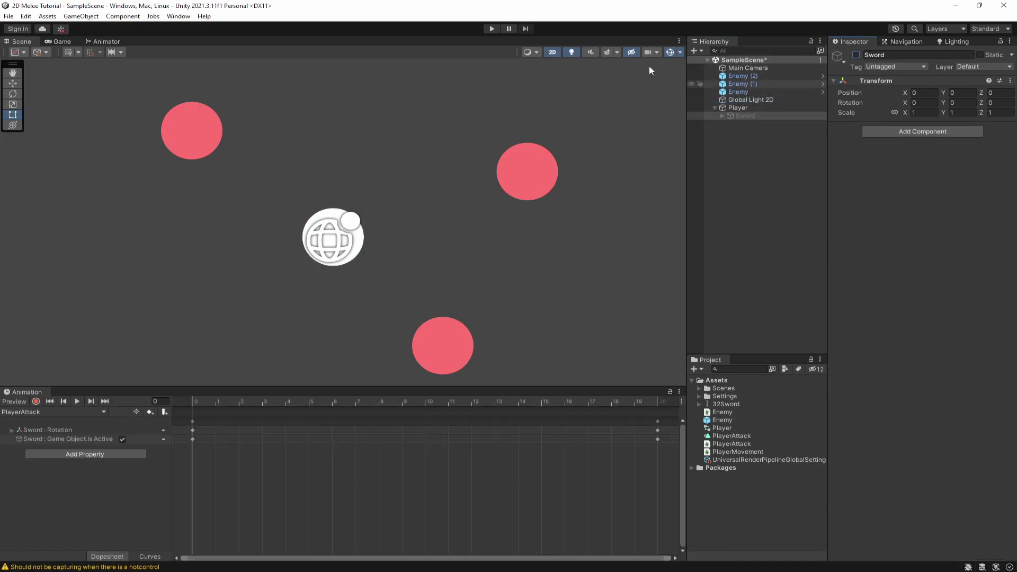
# Play-test the sword trail by swinging repeatedly in different directions, and stop play mode
pyautogui.click(491, 29)
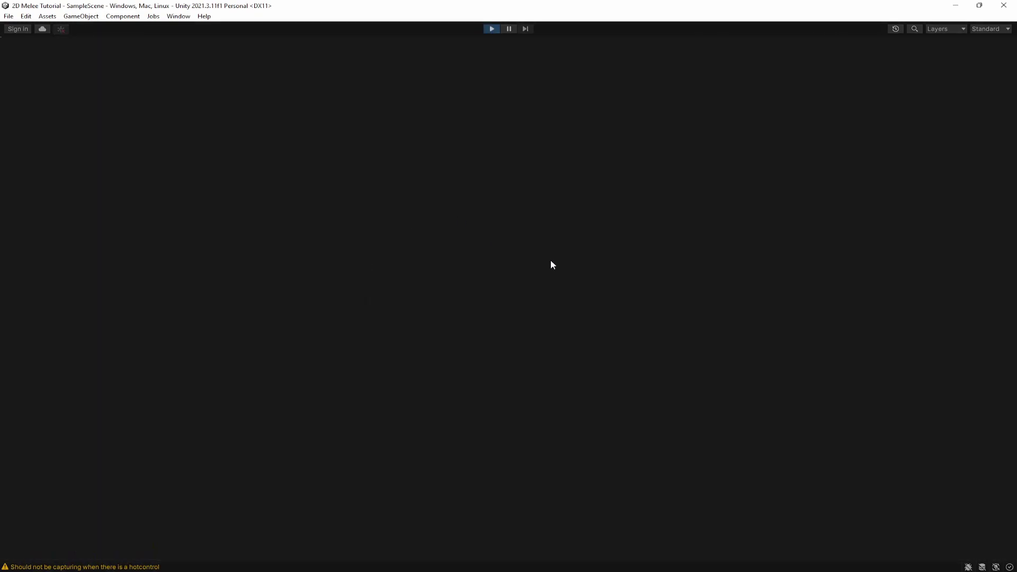
pyautogui.click(525, 243)
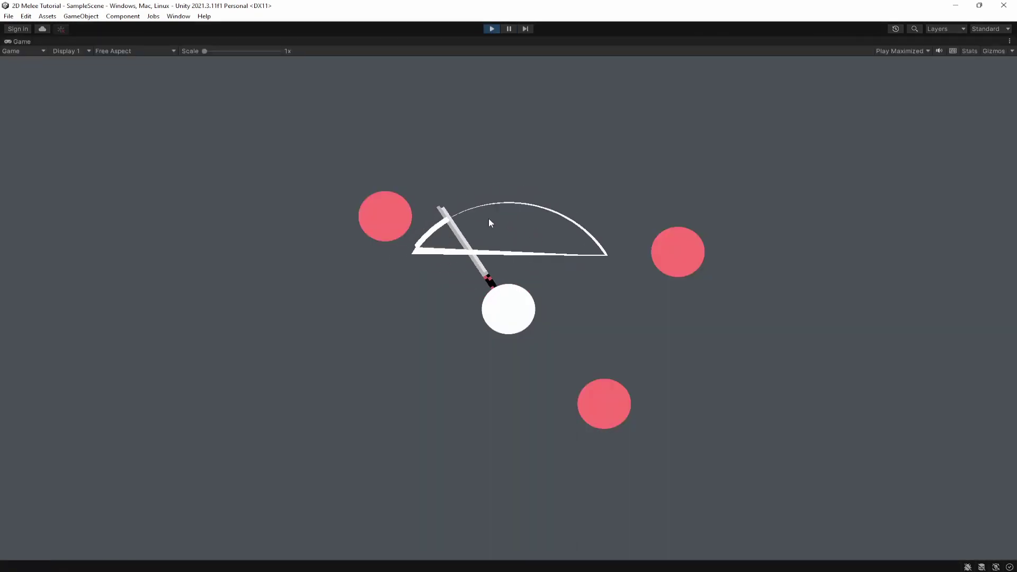
pyautogui.click(533, 248)
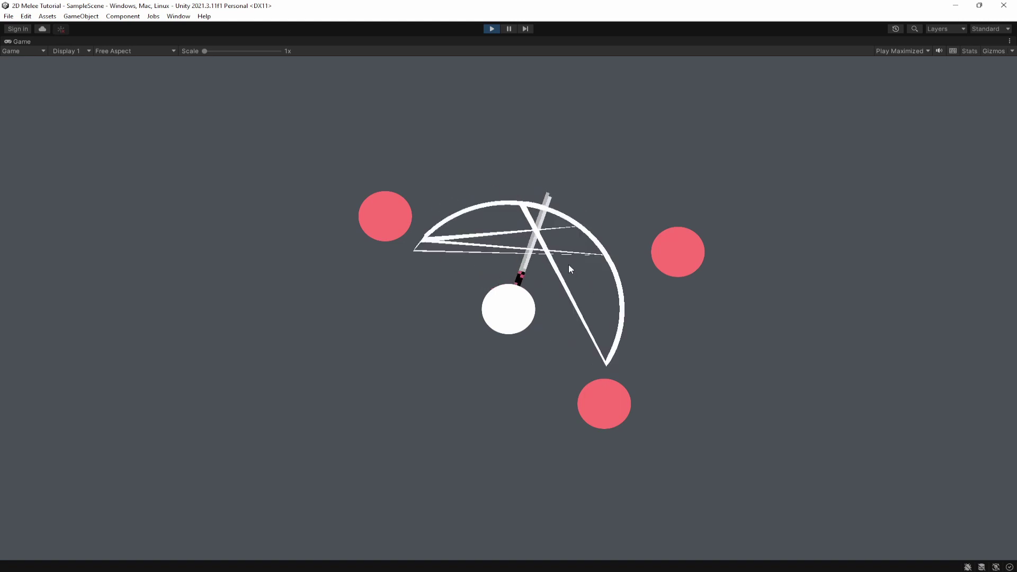
pyautogui.click(602, 271)
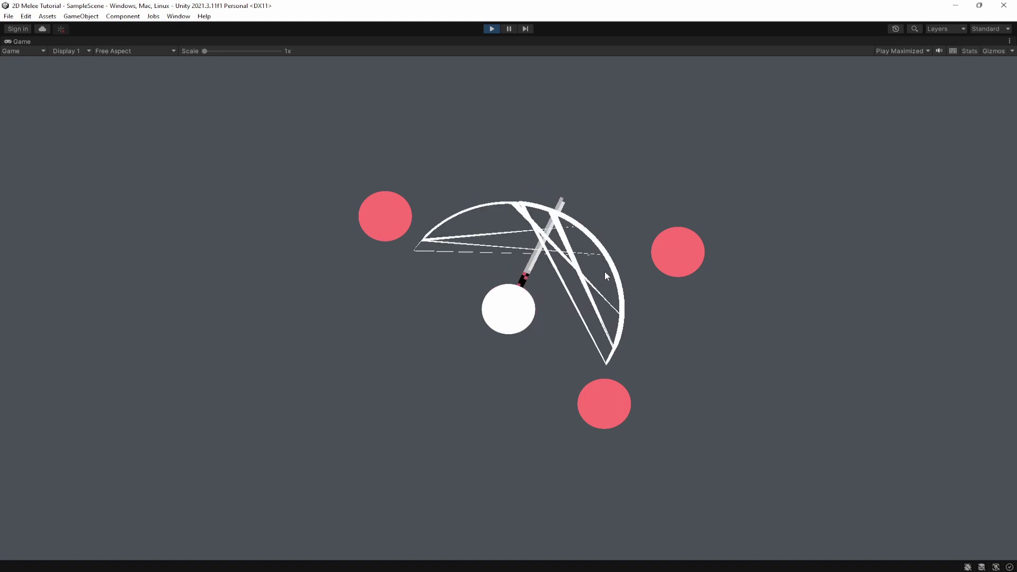
pyautogui.click(608, 272)
pyautogui.click(609, 270)
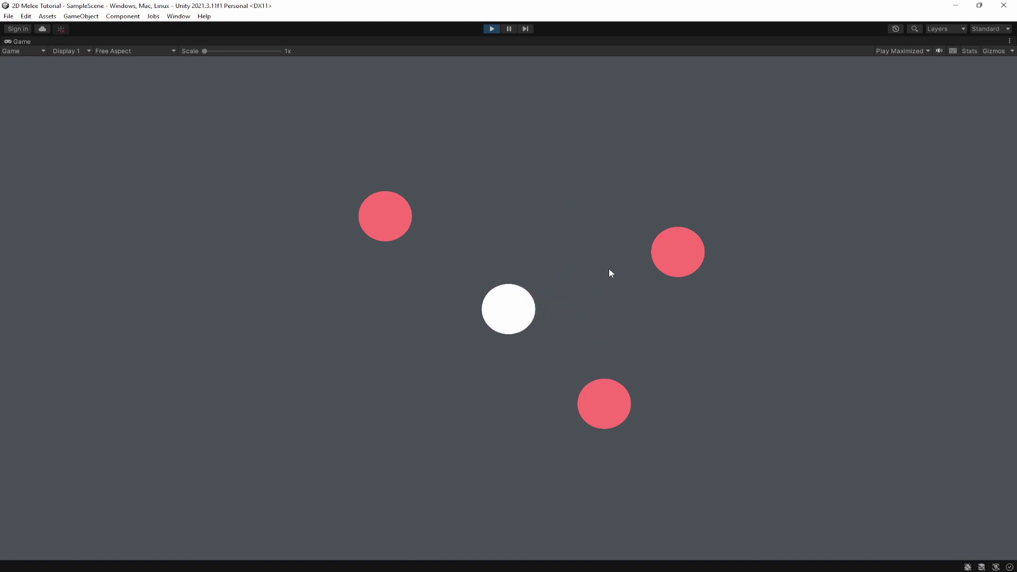
pyautogui.click(608, 271)
pyautogui.click(579, 247)
pyautogui.click(506, 208)
pyautogui.click(500, 255)
pyautogui.click(484, 231)
pyautogui.click(484, 222)
pyautogui.click(492, 28)
# Set the Trail Renderer's End Cap Vertices to 10 and save the scene
pyautogui.click(737, 116)
pyautogui.click(721, 115)
pyautogui.click(739, 123)
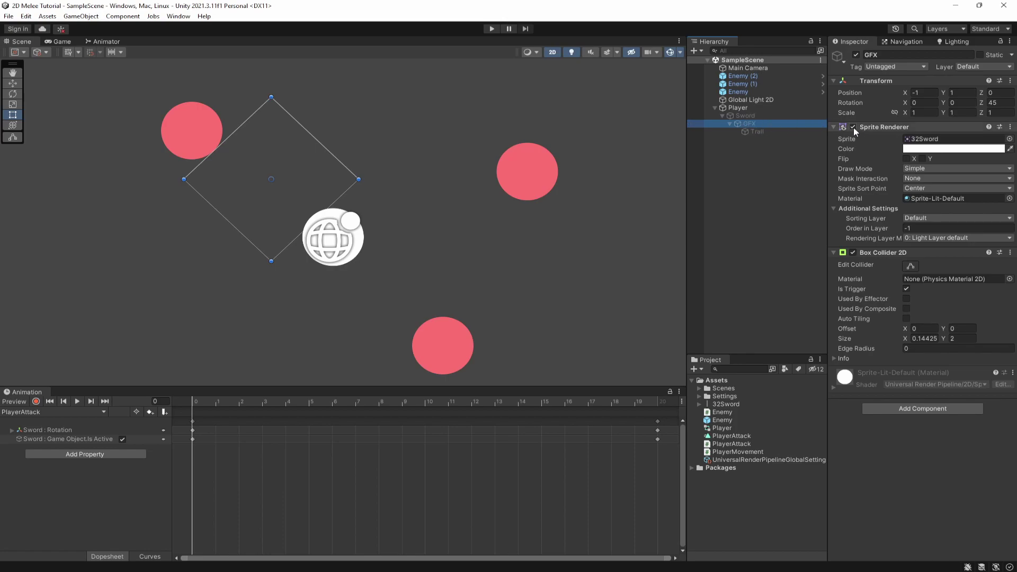
pyautogui.click(744, 116)
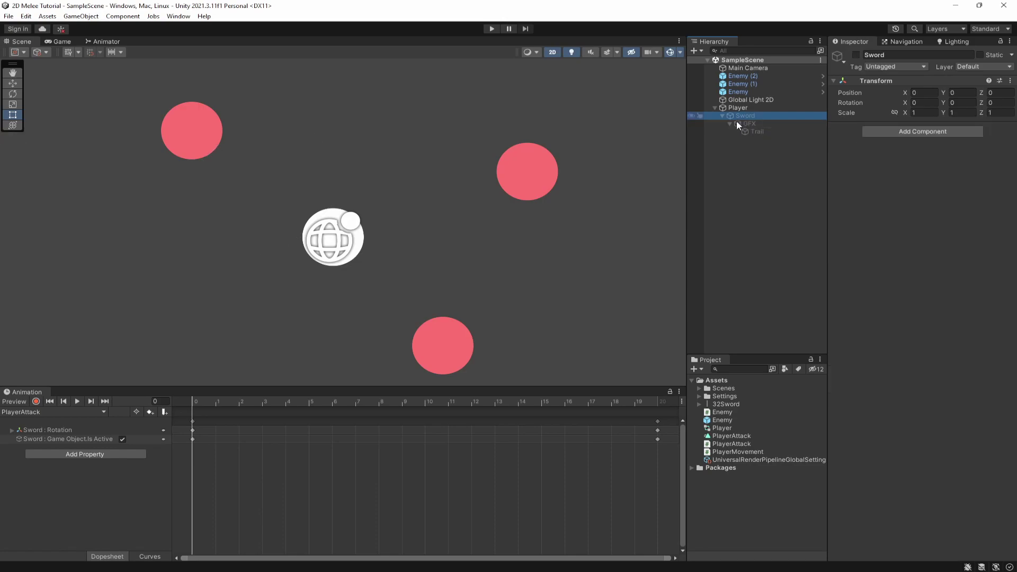
pyautogui.click(755, 131)
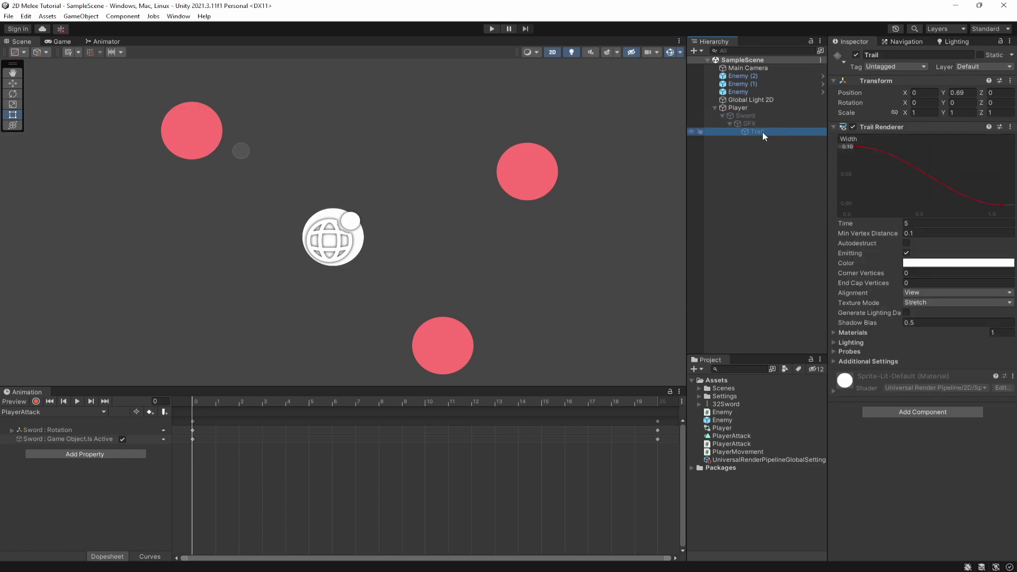
pyautogui.click(964, 283)
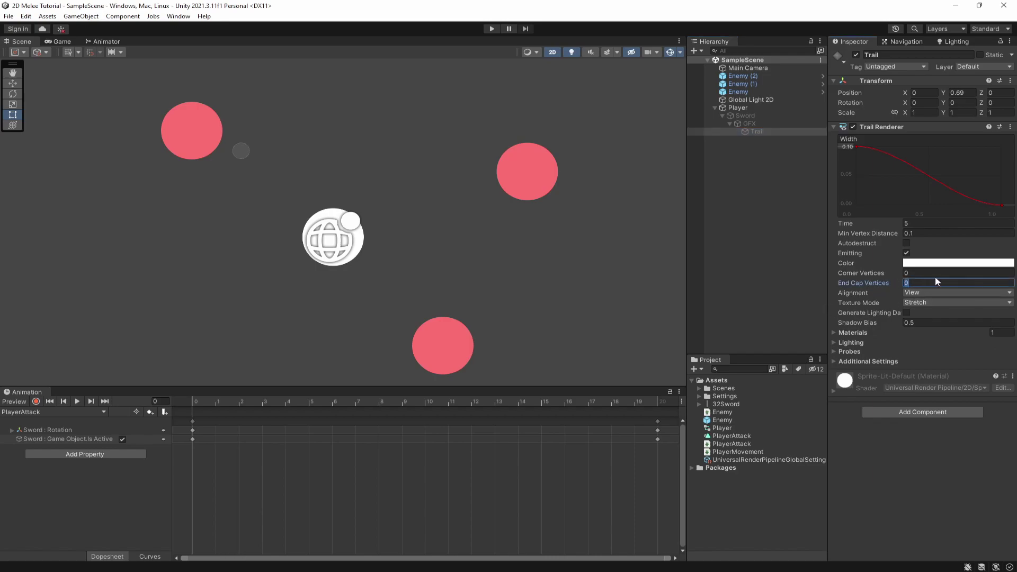
pyautogui.hotkey('ctrl', 's')
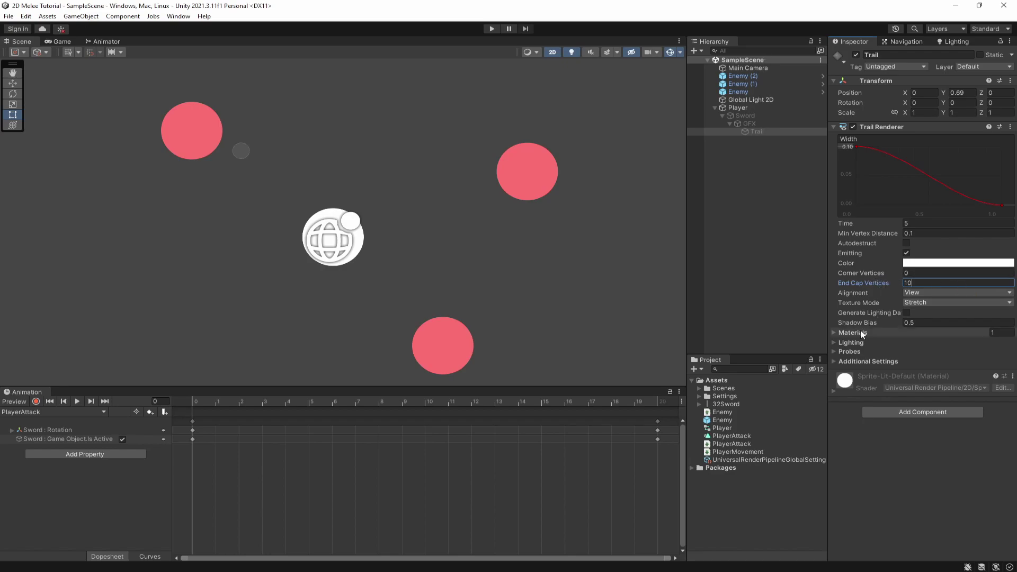
# Reactivate the Sword object and delete its Is Active property from the PlayerAttack animation
pyautogui.click(758, 132)
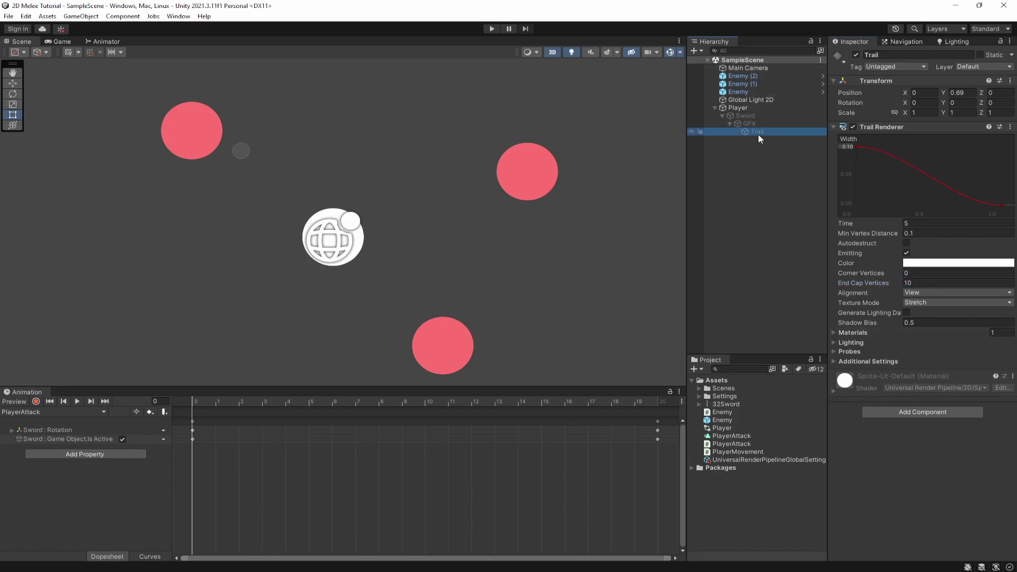
pyautogui.click(770, 121)
pyautogui.click(766, 113)
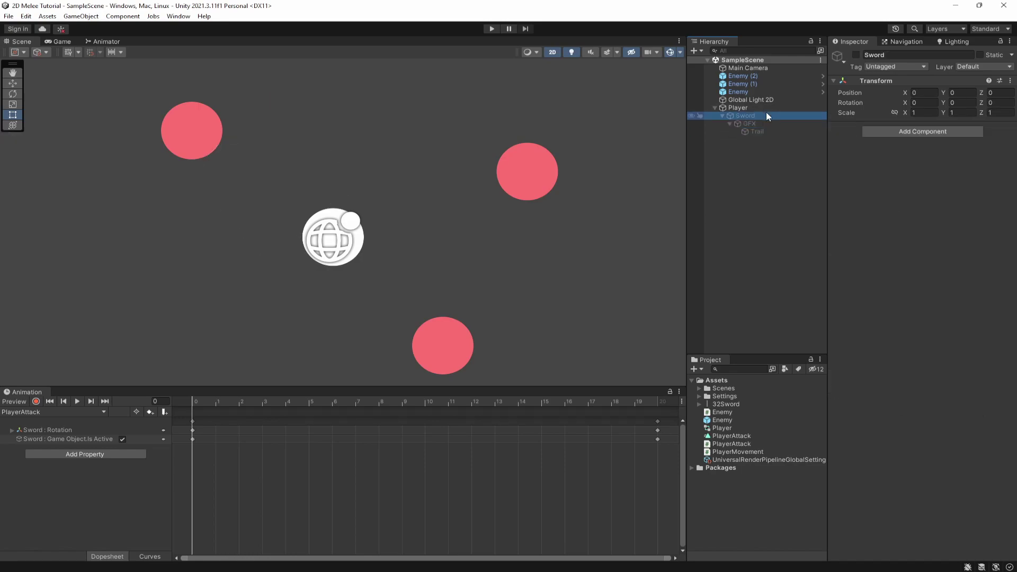
pyautogui.click(856, 55)
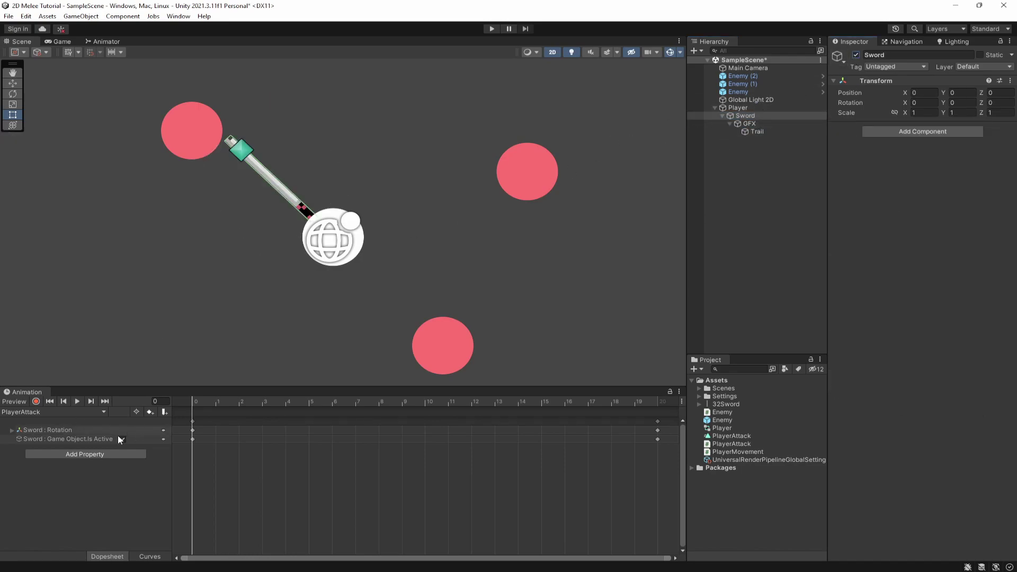
pyautogui.click(192, 440)
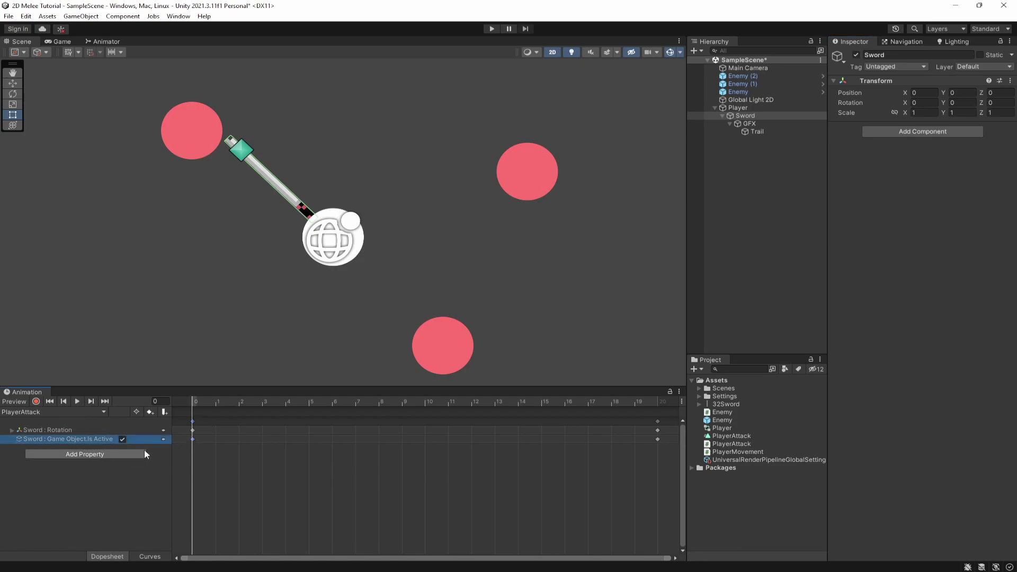
pyautogui.press('Delete')
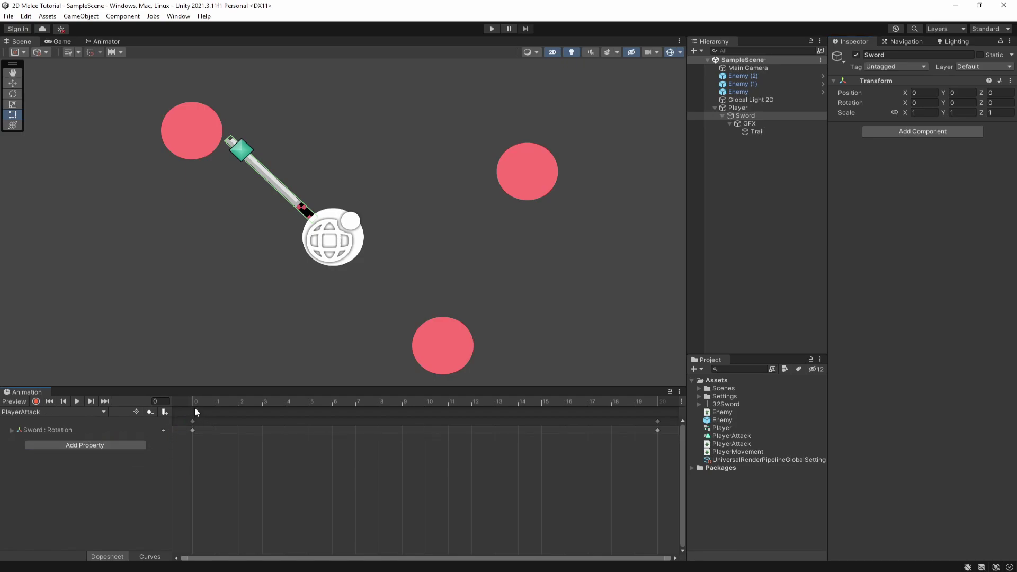
# Start recording PlayerAttack and key GFX's Sprite Renderer and Box Collider 2D as enabled at frame 0
pyautogui.click(36, 402)
pyautogui.click(781, 124)
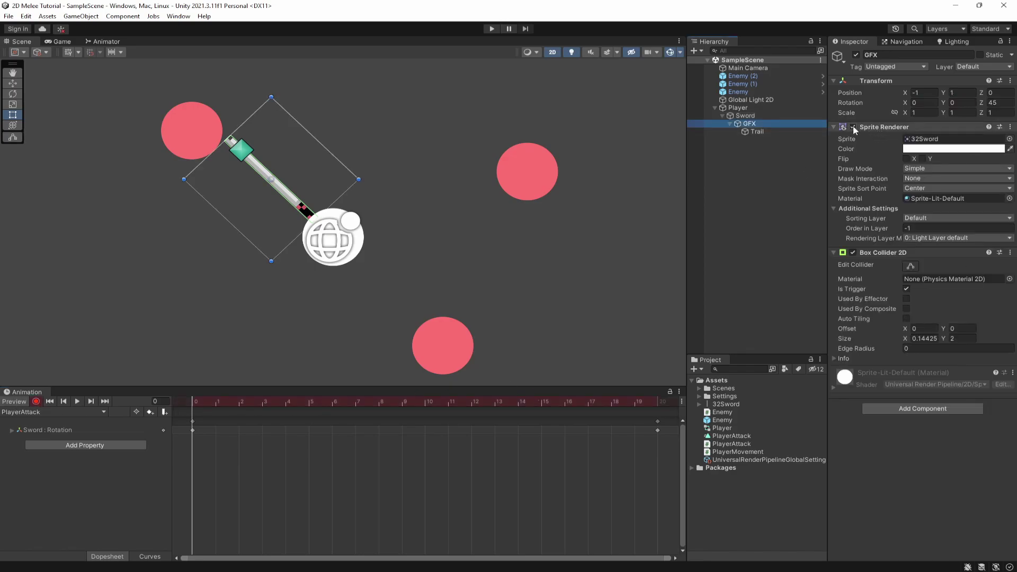
pyautogui.click(853, 126)
pyautogui.click(853, 125)
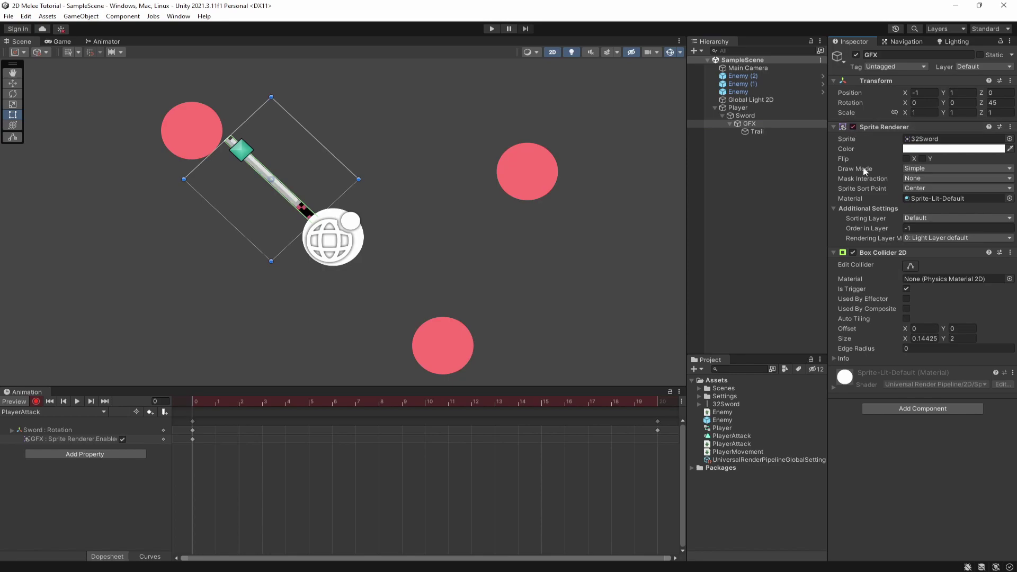
pyautogui.click(853, 253)
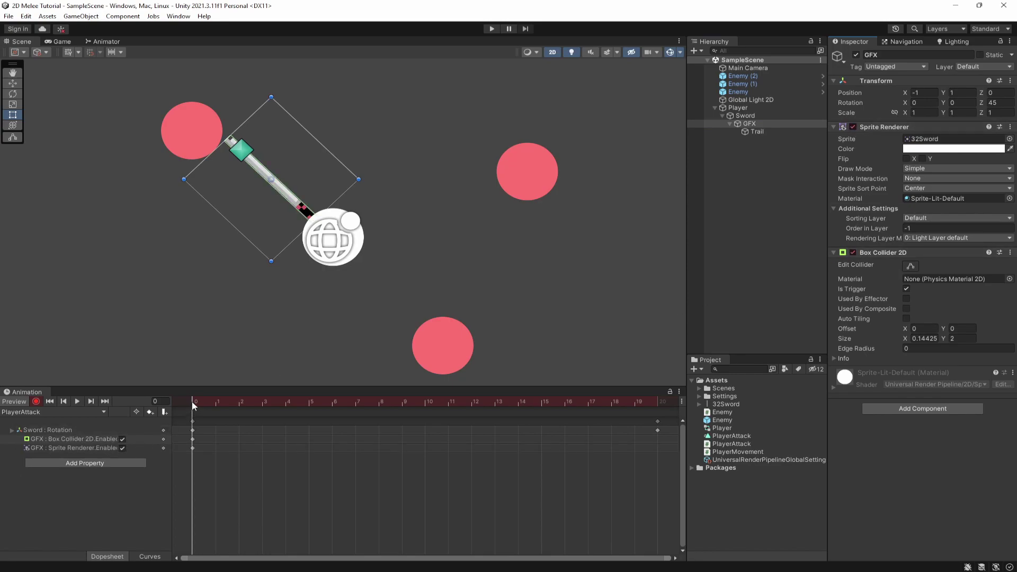
# Key GFX's Box Collider 2D and Sprite Renderer as disabled at frame 20 of the PlayerAttack animation
pyautogui.moveTo(196, 401); pyautogui.dragTo(658, 409)
pyautogui.click(853, 252)
pyautogui.click(853, 126)
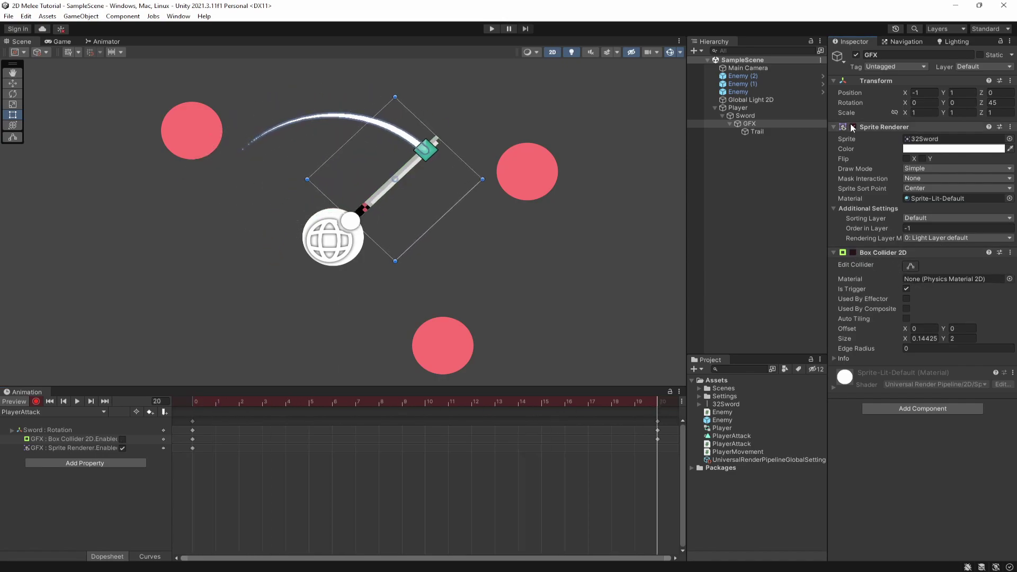
# Key the Trail's Emitting property off at frame 20 and on at frame 0 of the PlayerAttack animation
pyautogui.click(768, 132)
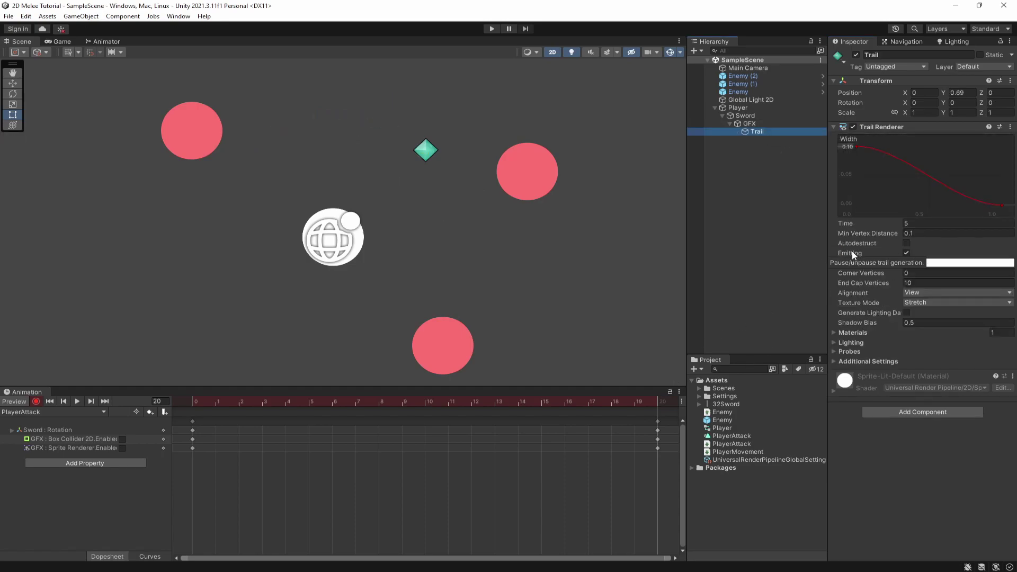
pyautogui.click(906, 253)
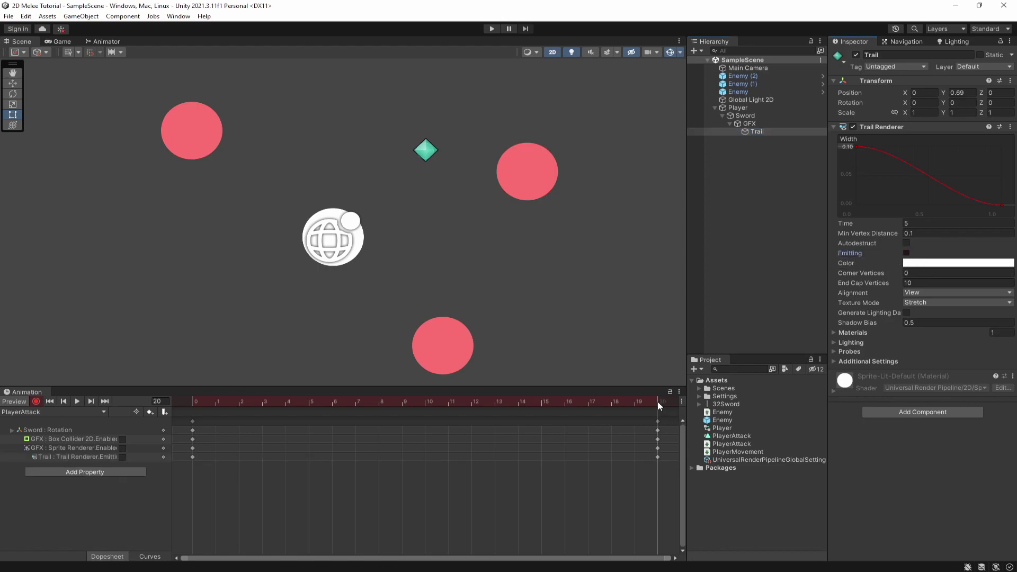
pyautogui.moveTo(657, 401); pyautogui.dragTo(175, 403)
pyautogui.click(906, 253)
pyautogui.click(907, 254)
pyautogui.moveTo(192, 402)
pyautogui.mouseDown()
pyautogui.moveTo(657, 403)
pyautogui.moveTo(193, 401)
pyautogui.mouseUp()
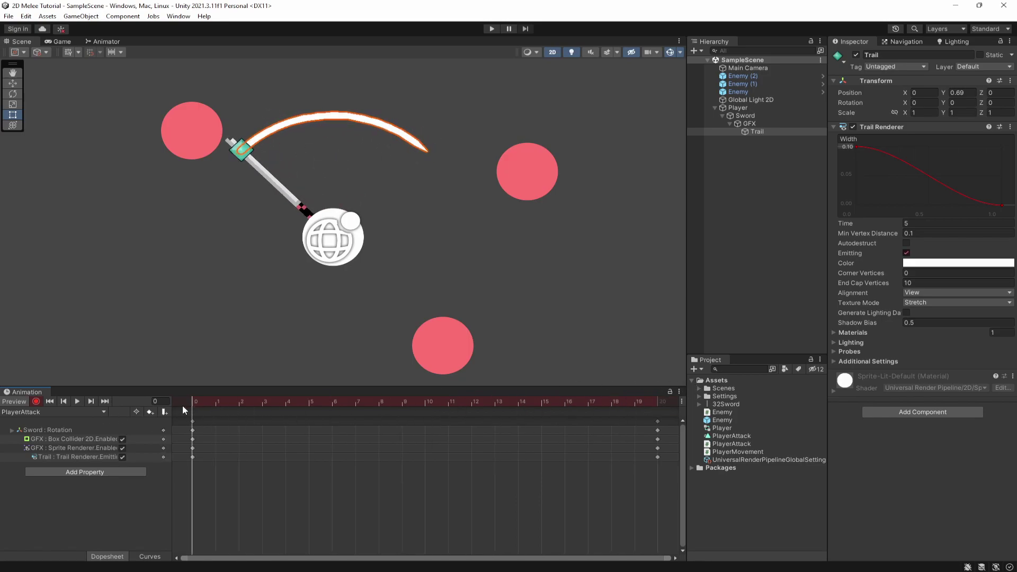
# Outside recording, disable GFX's Sprite Renderer and Box Collider 2D and turn off the Trail's Emitting as the default state
pyautogui.click(745, 115)
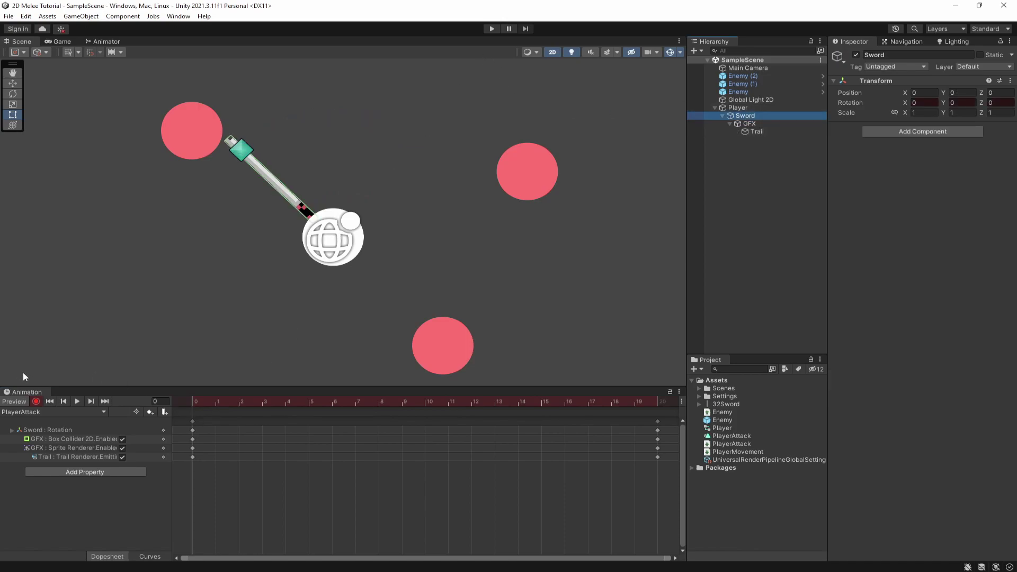
pyautogui.click(763, 101)
pyautogui.click(749, 117)
pyautogui.click(752, 124)
pyautogui.click(853, 127)
pyautogui.click(853, 252)
pyautogui.click(753, 131)
pyautogui.click(906, 254)
# Test the sword swing and its trail in Play mode, and exit Play mode
pyautogui.click(492, 28)
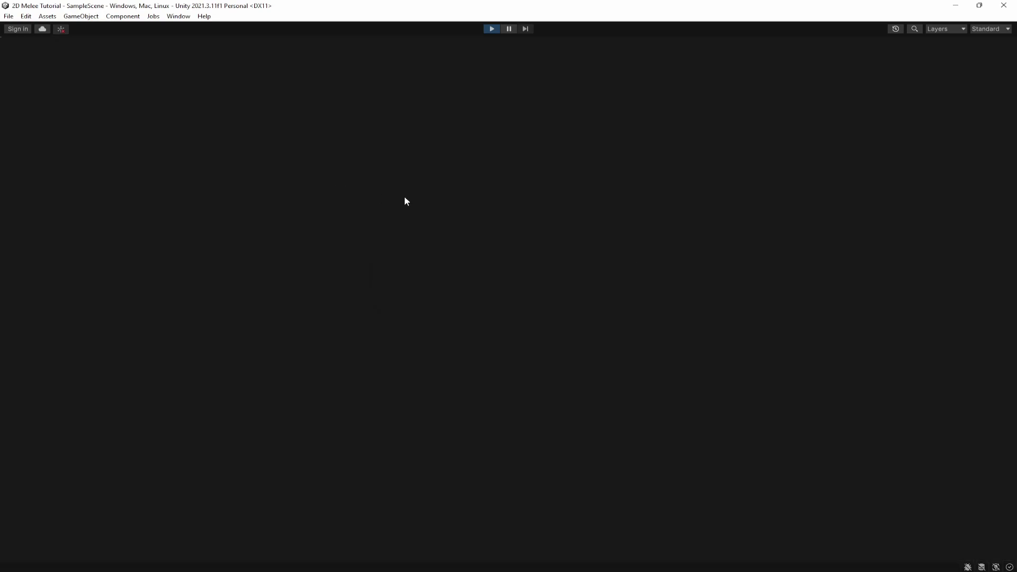
pyautogui.click(554, 215)
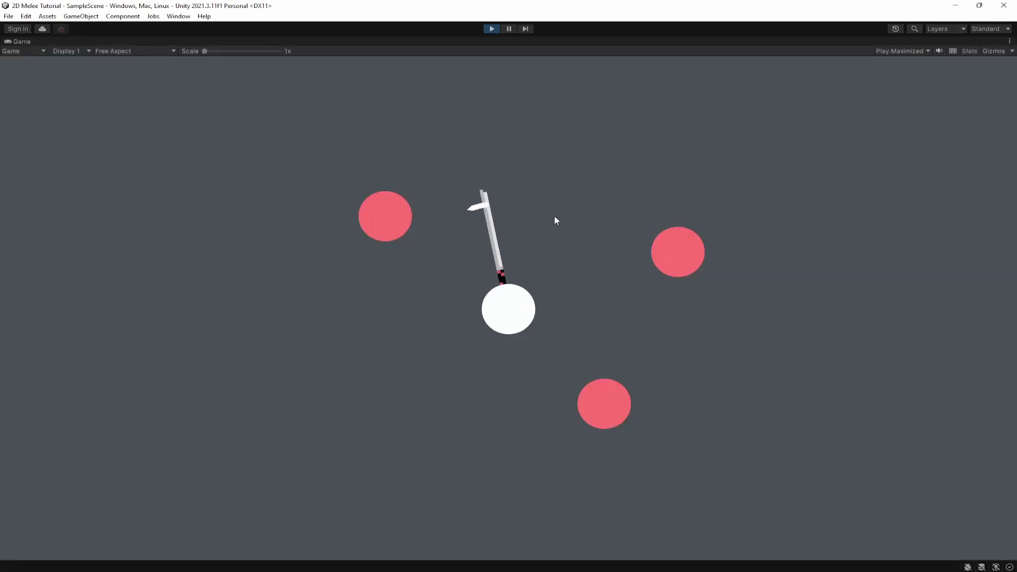
pyautogui.click(615, 235)
pyautogui.hotkey('ctrl', 'p')
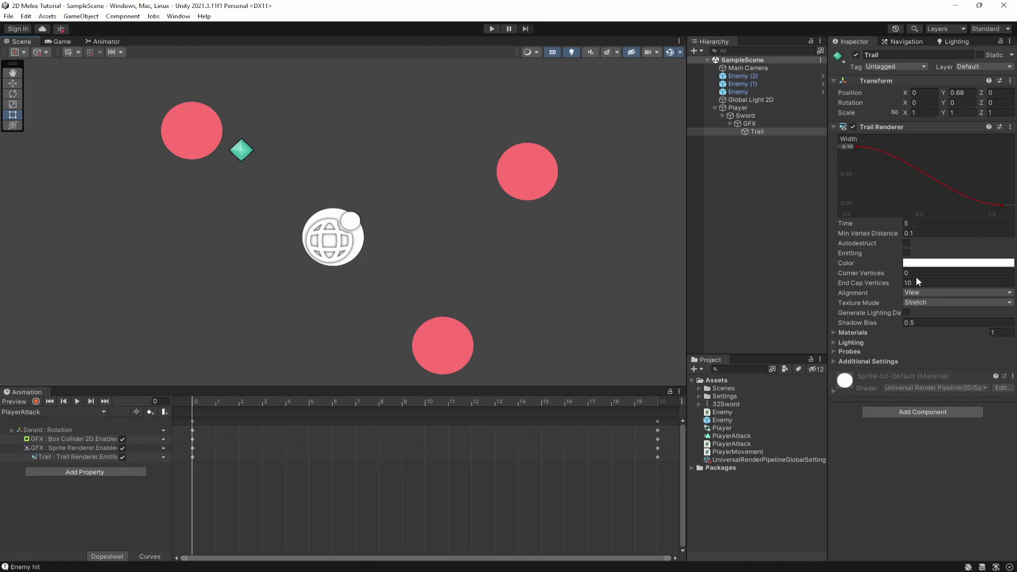
# Set the Trail Renderer's Time to 0.5 and test the shortened trail in Play mode by moving and attacking enemies
pyautogui.click(920, 223)
pyautogui.write('0.5')
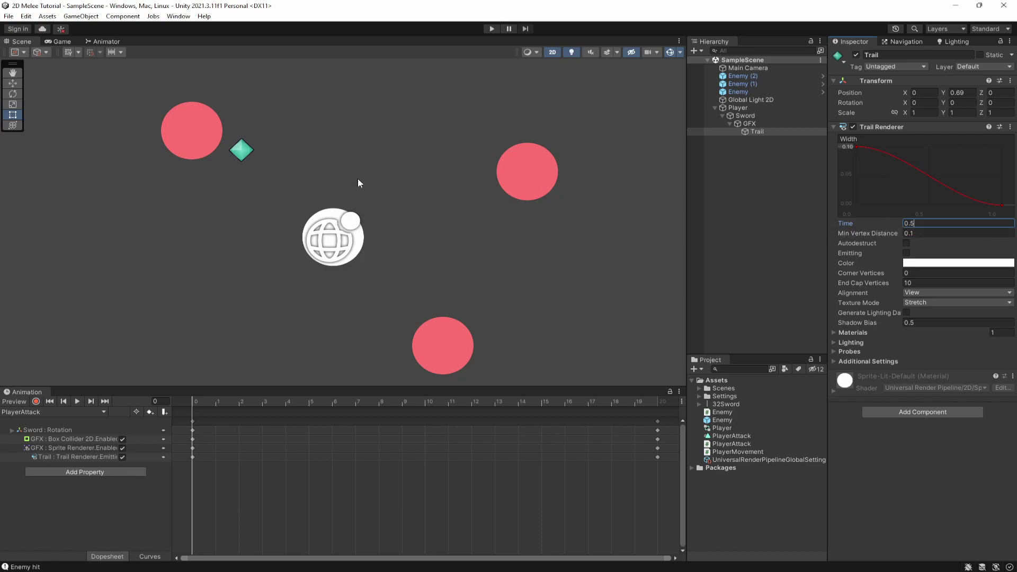
pyautogui.click(492, 28)
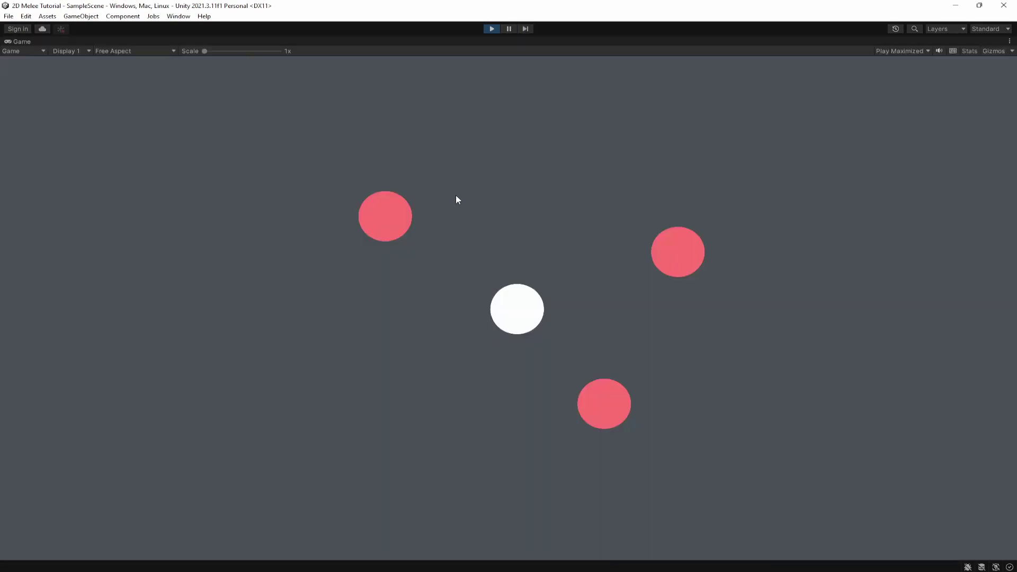
pyautogui.press('d')
pyautogui.click(457, 200)
pyautogui.click(557, 227)
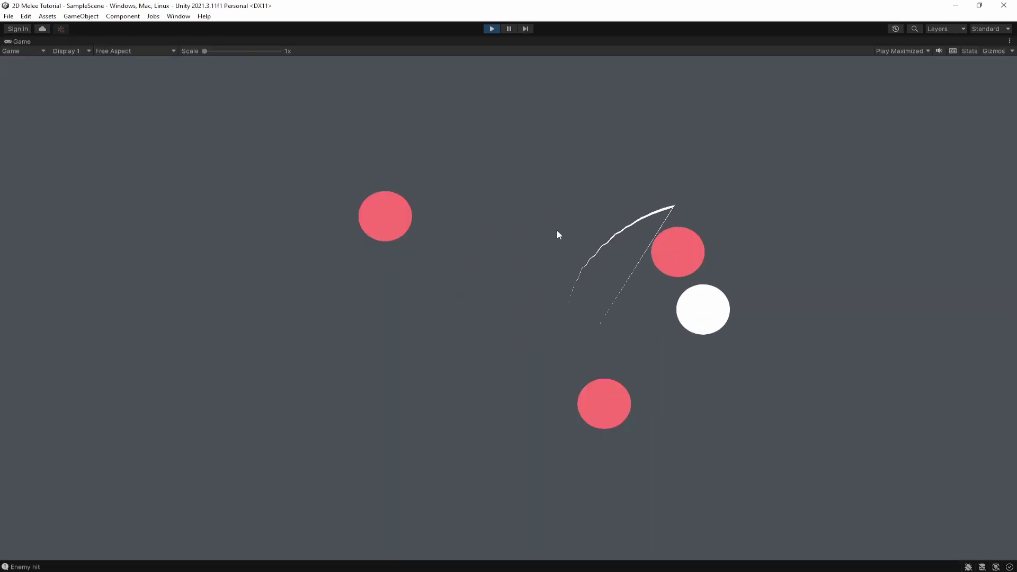
pyautogui.press('s')
pyautogui.click(551, 240)
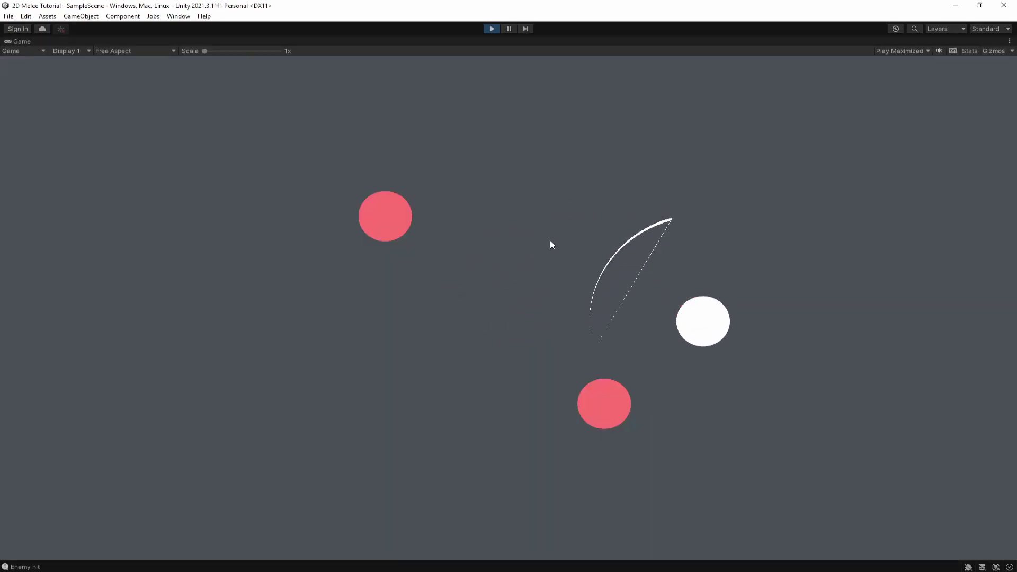
pyautogui.hotkey('ctrl', 'p')
# Duplicate the Trail object twice and set the first copy's Y position to 0.4
pyautogui.click(770, 130)
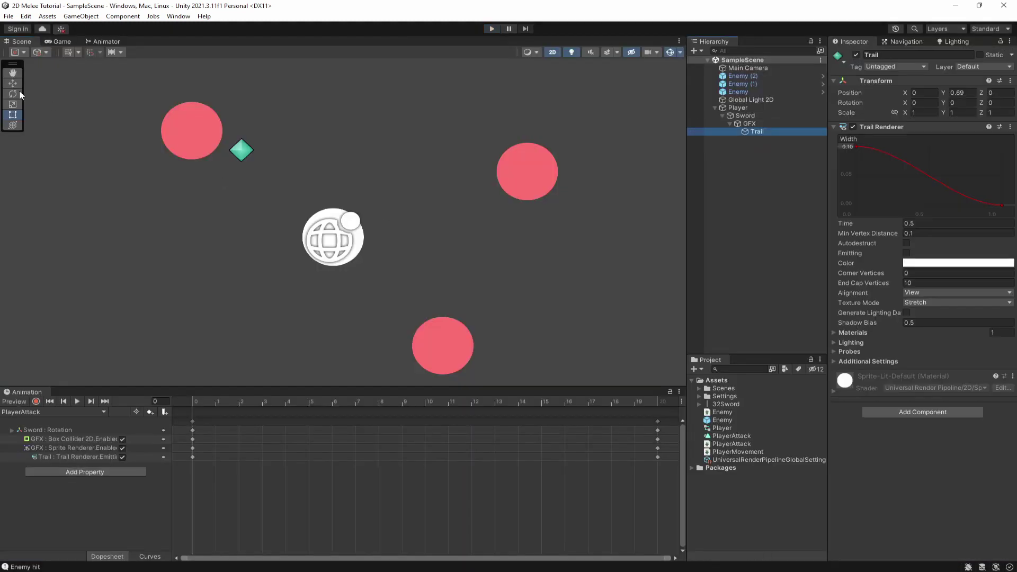
pyautogui.hotkey('ctrl', 'd')
pyautogui.hotkey('ctrl', 'd')
pyautogui.click(791, 140)
pyautogui.click(956, 92)
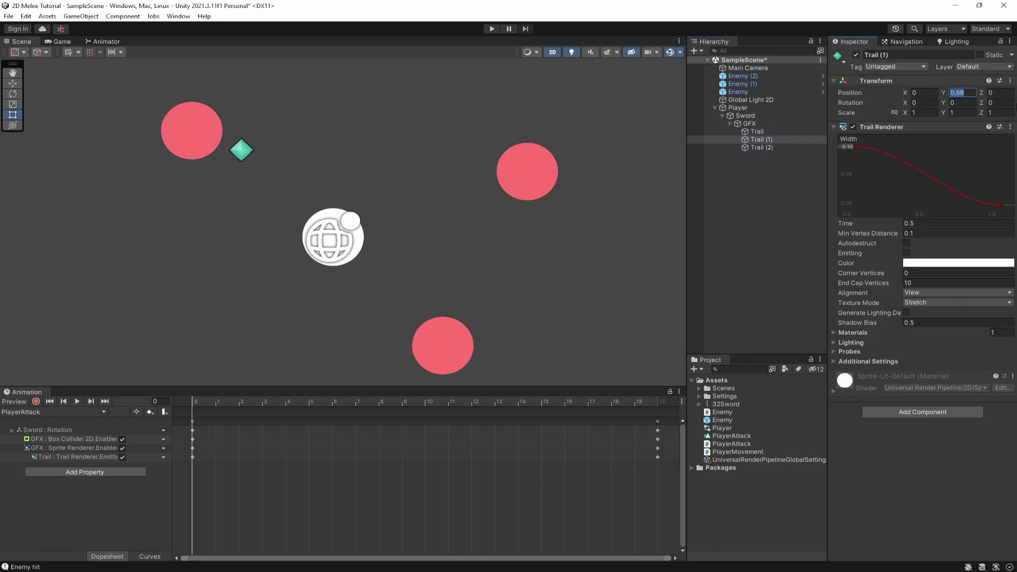
pyautogui.write('0.')
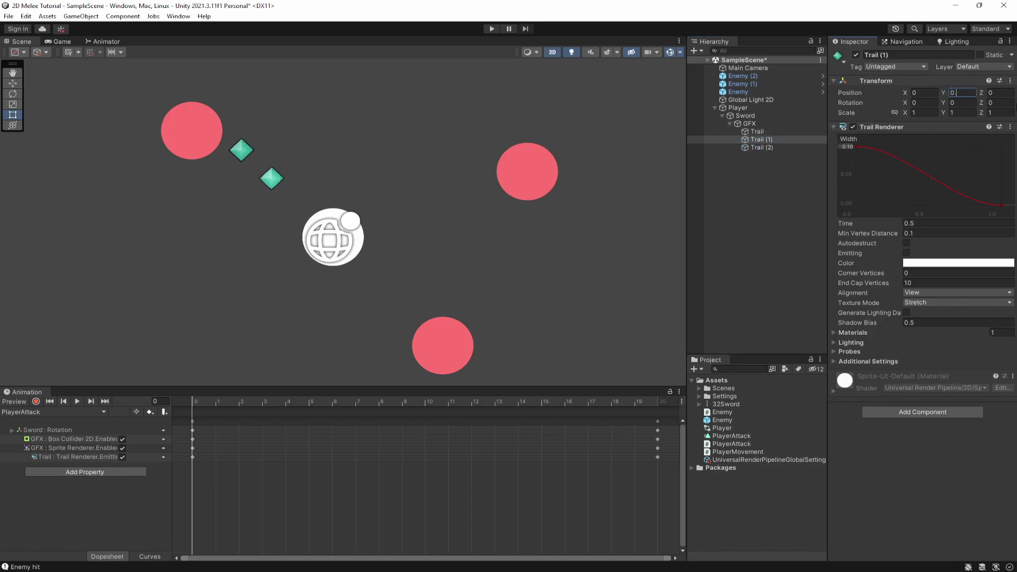
pyautogui.write('4')
# Set the second Trail copy's Y position to 0.1
pyautogui.click(786, 146)
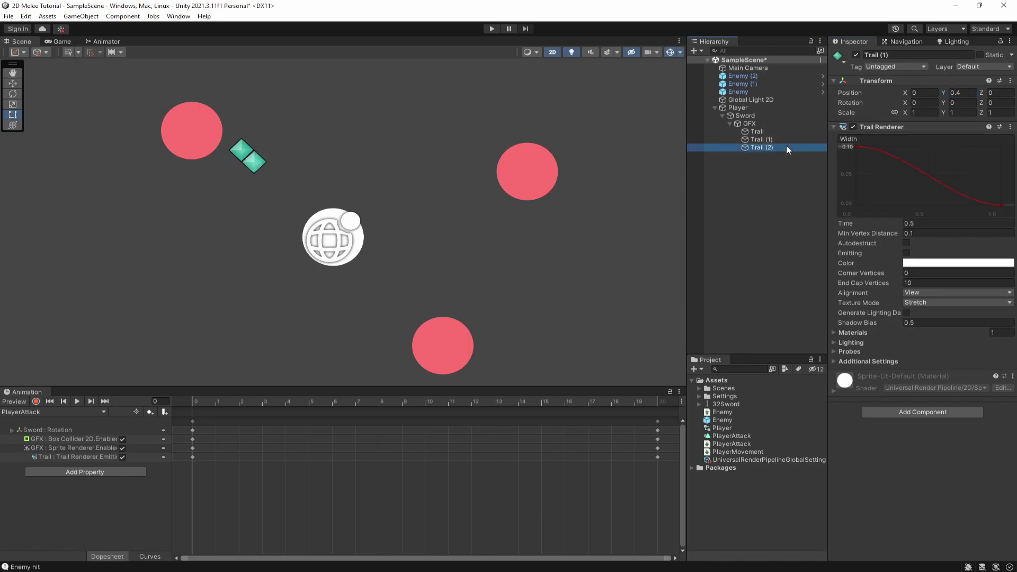
pyautogui.click(958, 92)
pyautogui.write('0.2')
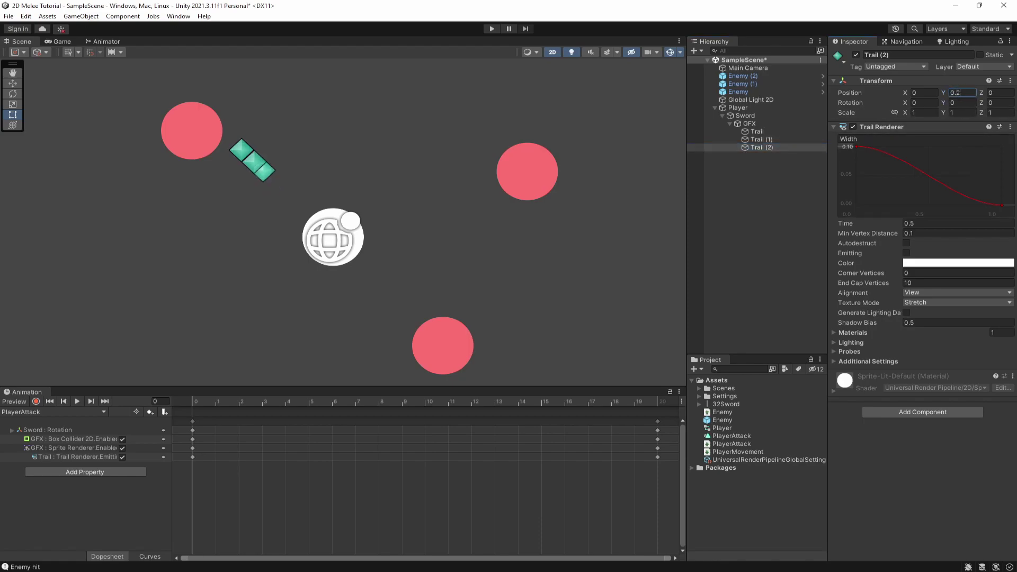
pyautogui.press('BackSpace')
pyautogui.write('1')
pyautogui.click(771, 139)
pyautogui.click(784, 149)
# Set the original Trail's Y position to 0.7, save the scene and briefly run it
pyautogui.click(775, 132)
pyautogui.click(960, 93)
pyautogui.write('0.7')
pyautogui.click(762, 139)
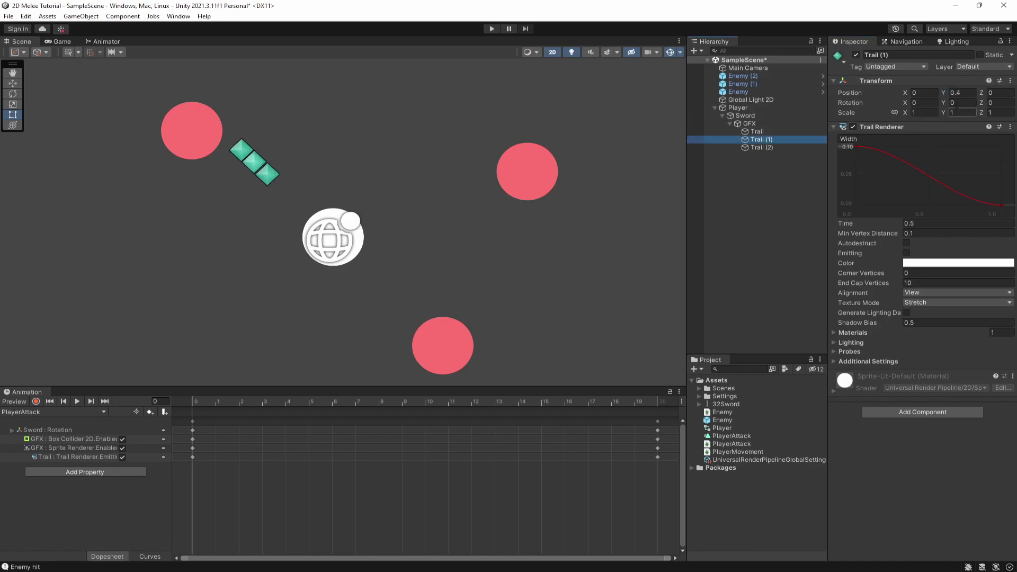
pyautogui.click(777, 147)
pyautogui.hotkey('ctrl', 's')
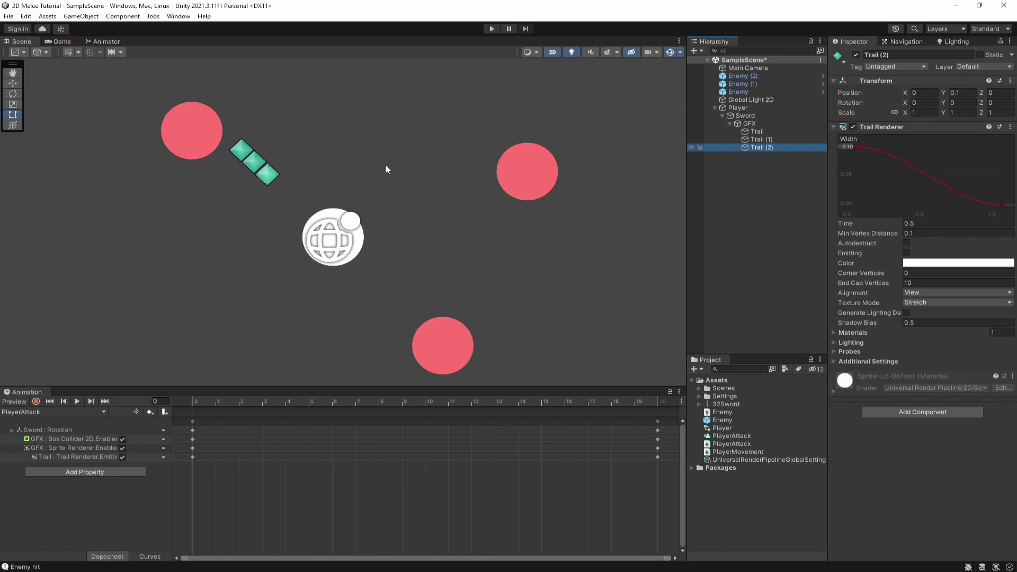
pyautogui.click(492, 29)
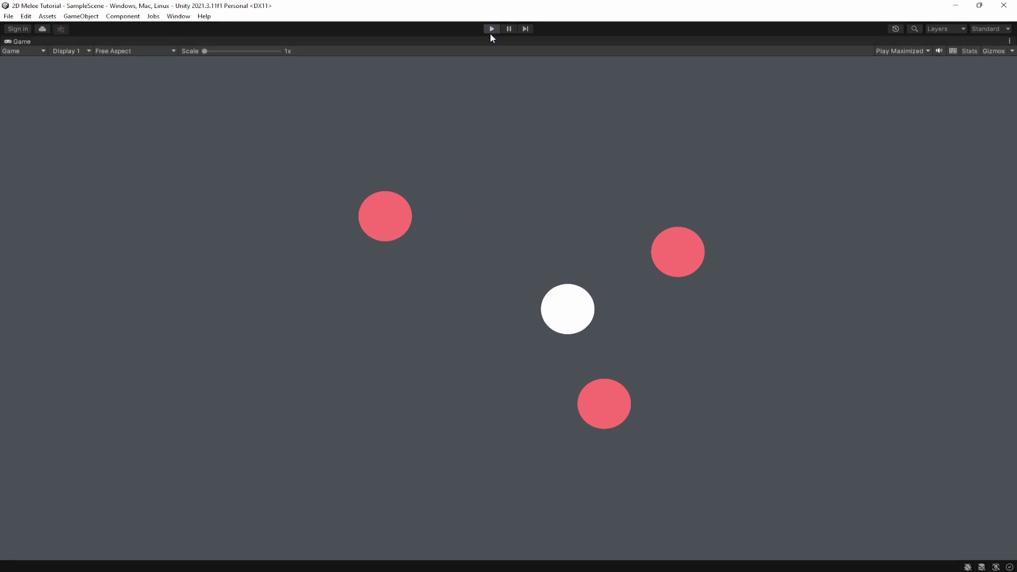
pyautogui.click(492, 30)
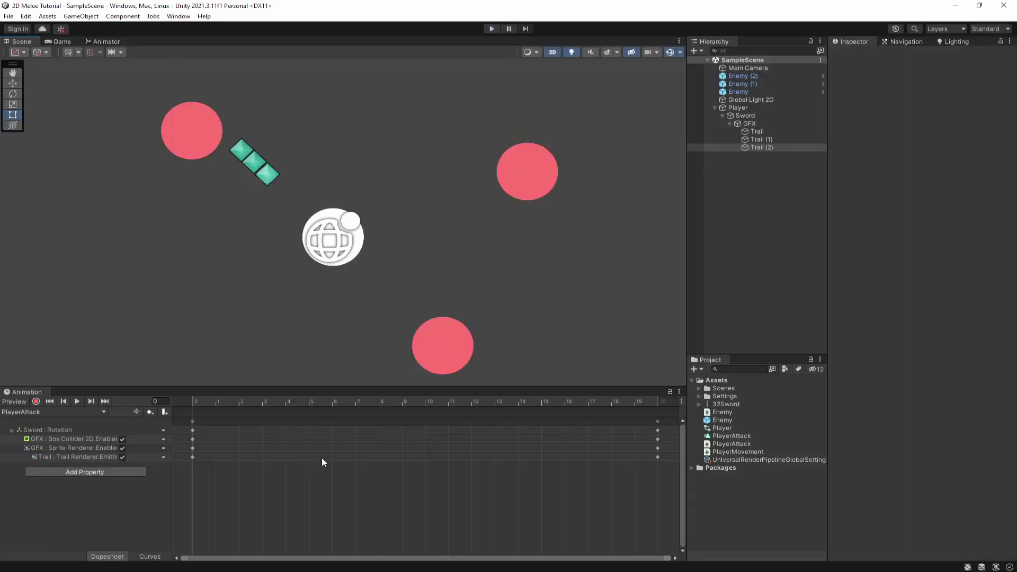
# Record Emitting for Trail (1) and Trail (2) as on at frame 0 and off at frame 20 in the PlayerAttack animation
pyautogui.keyDown('shift'); pyautogui.click(779, 148); pyautogui.keyUp('shift')
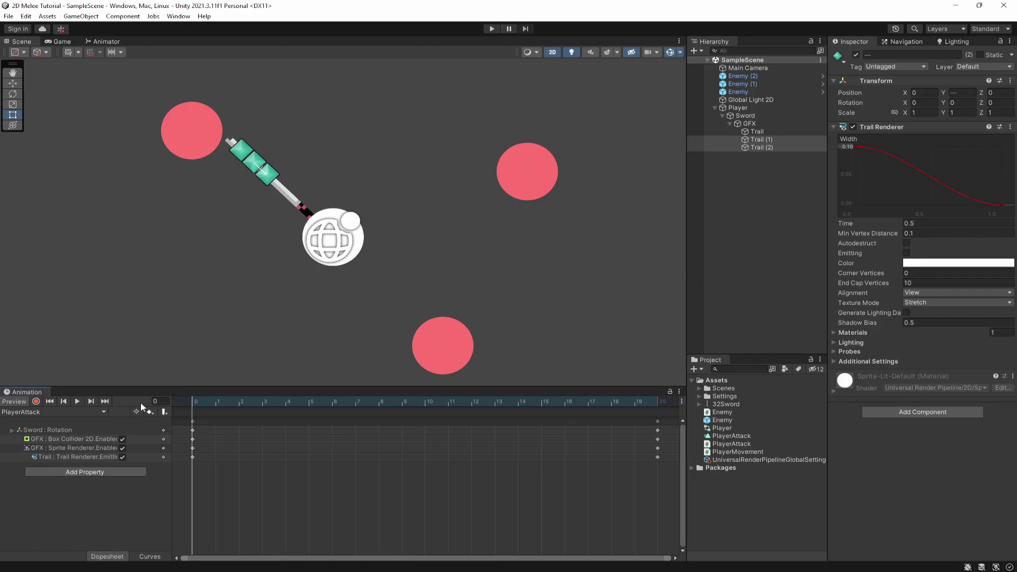
pyautogui.click(35, 402)
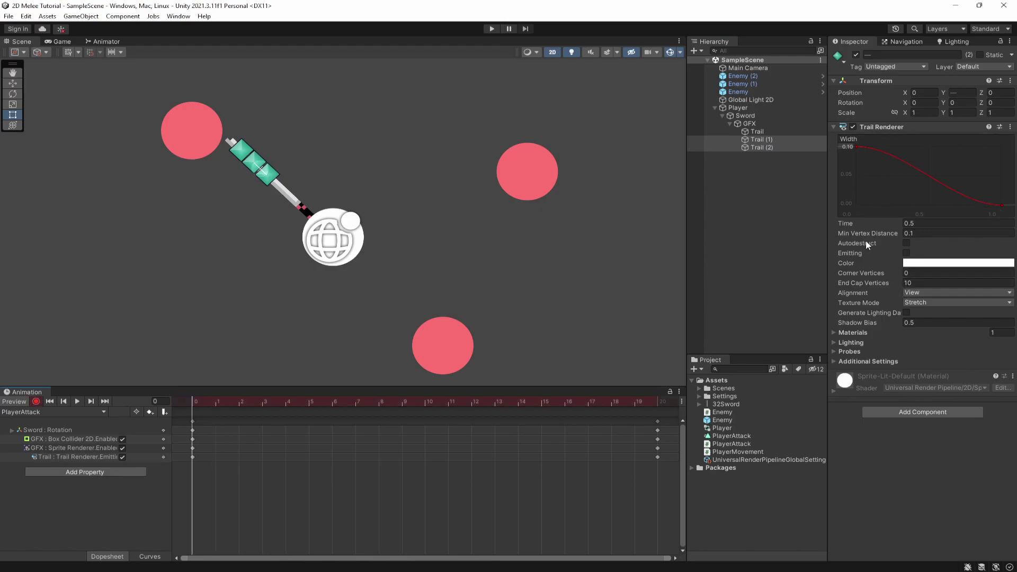
pyautogui.click(907, 254)
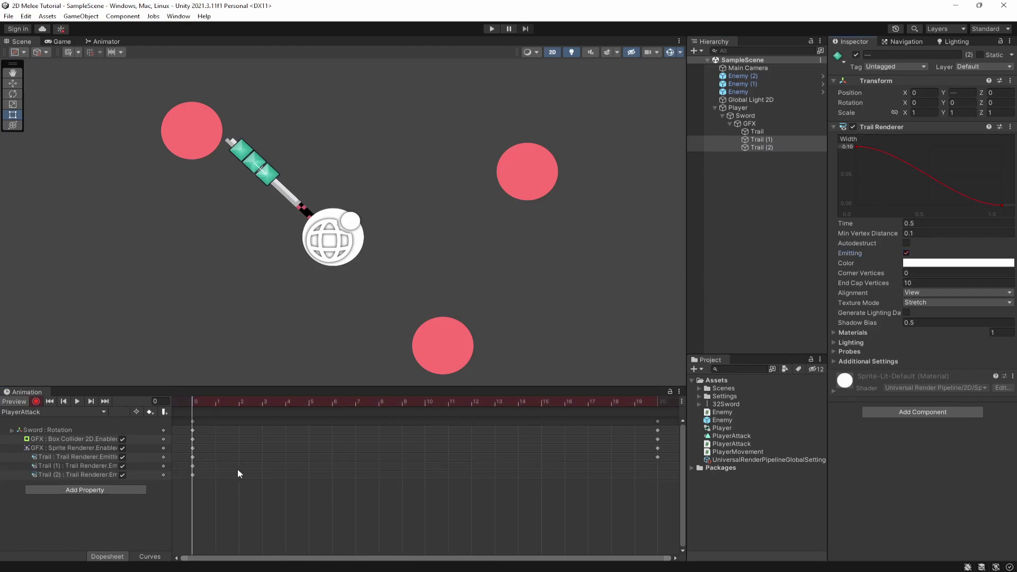
pyautogui.moveTo(254, 412); pyautogui.dragTo(656, 409)
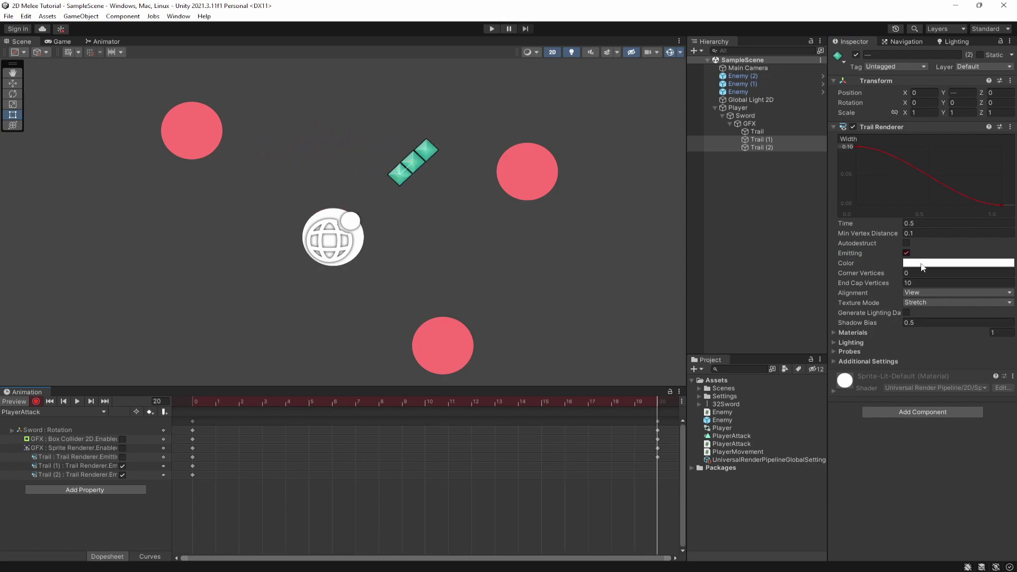
pyautogui.click(907, 254)
pyautogui.click(35, 402)
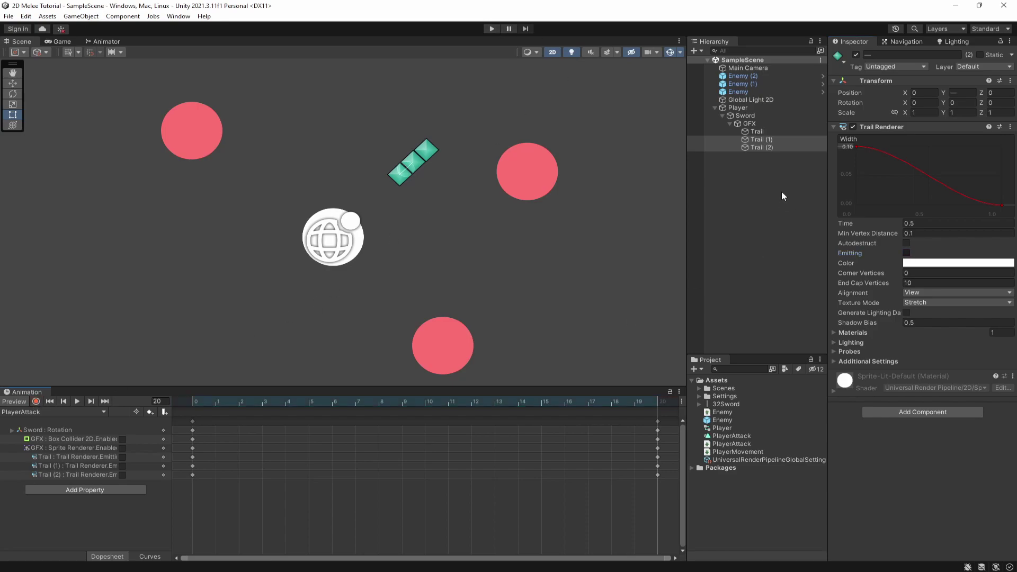
pyautogui.click(758, 140)
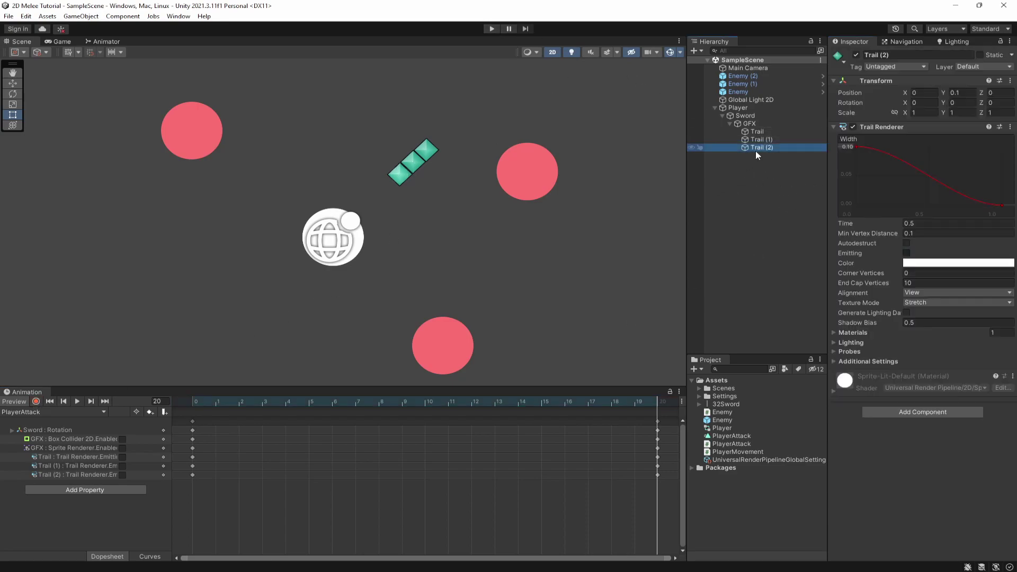
# Test the triple sword trail in Play mode by moving the player around and attacking each enemy, and exit Play mode
pyautogui.click(489, 31)
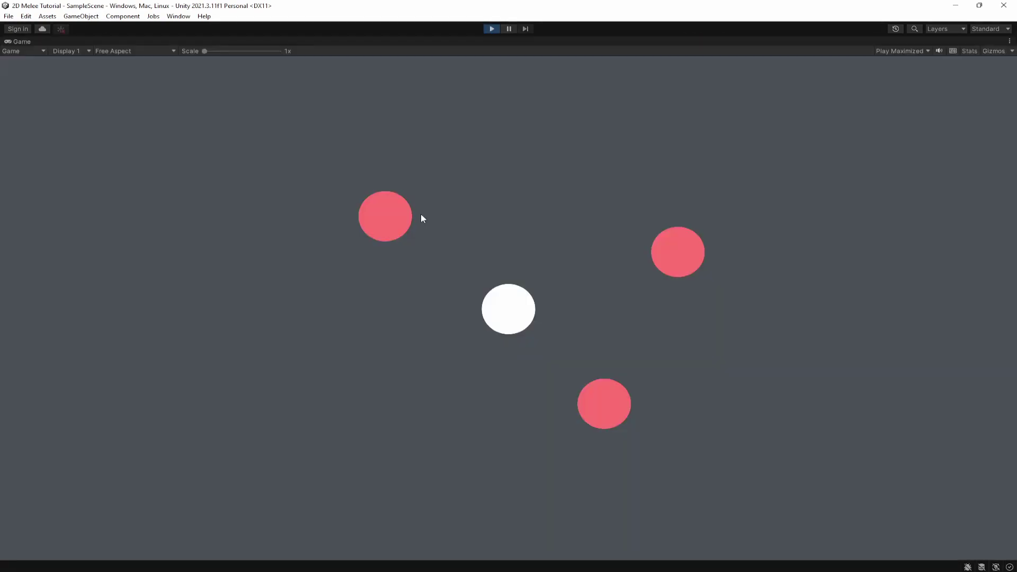
pyautogui.press('d')
pyautogui.click(624, 244)
pyautogui.press('d')
pyautogui.click(549, 222)
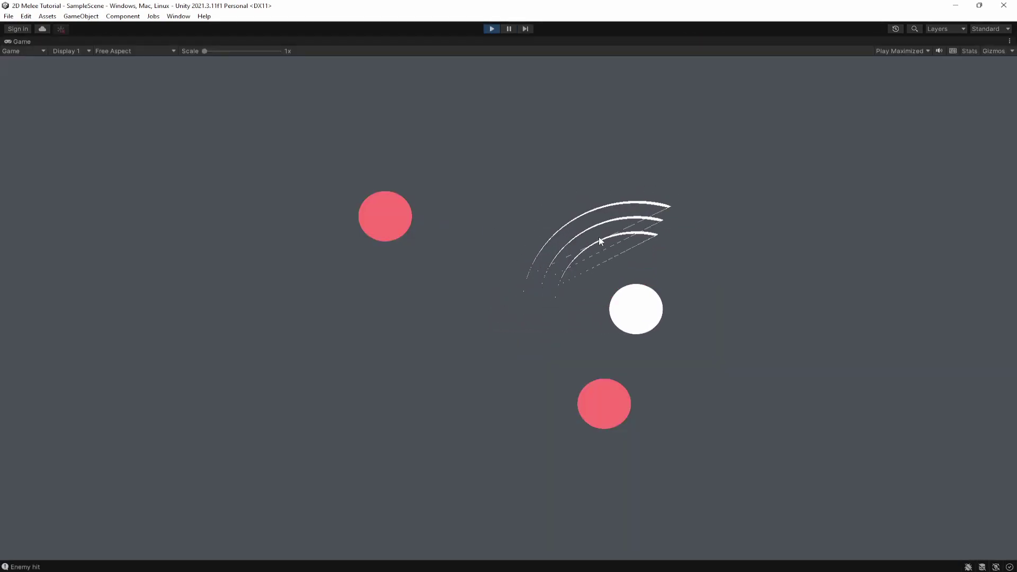
pyautogui.click(534, 214)
pyautogui.click(339, 236)
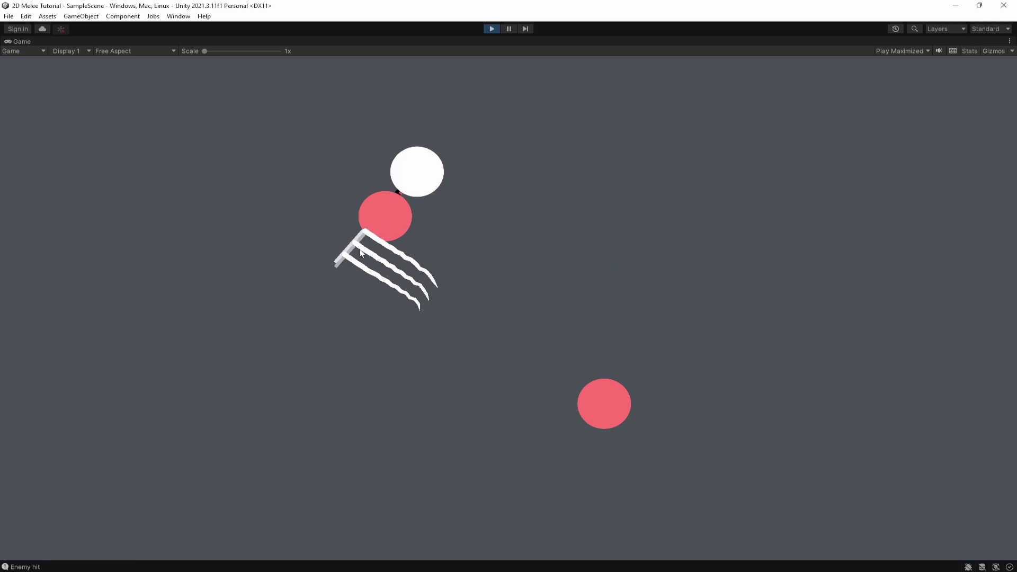
pyautogui.click(379, 257)
pyautogui.press('s')
pyautogui.press('d')
pyautogui.click(615, 393)
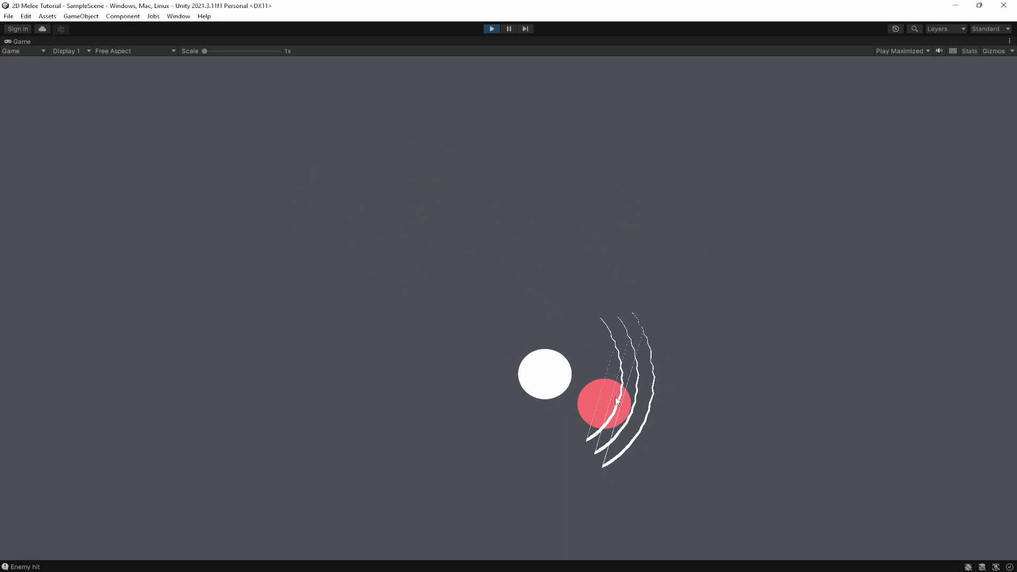
pyautogui.click(613, 404)
pyautogui.press('w')
pyautogui.click(456, 214)
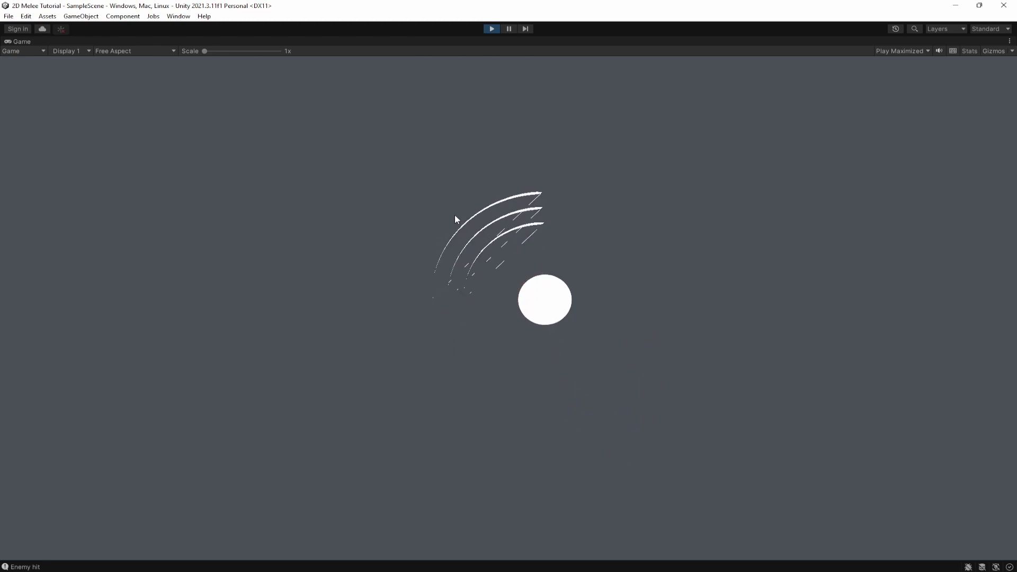
pyautogui.click(455, 215)
pyautogui.press('w')
pyautogui.press('d')
pyautogui.click(689, 172)
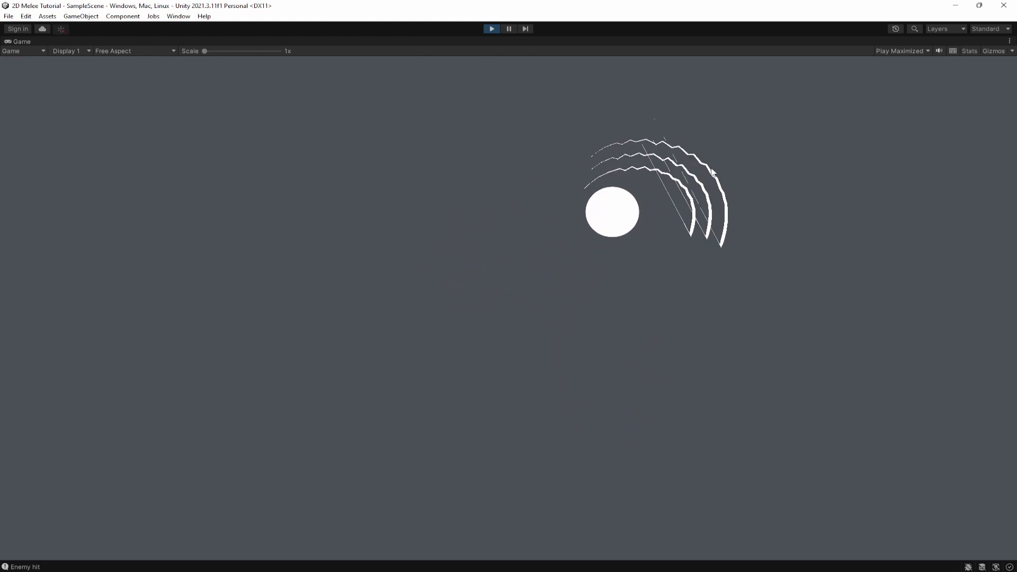
pyautogui.click(711, 167)
pyautogui.click(476, 109)
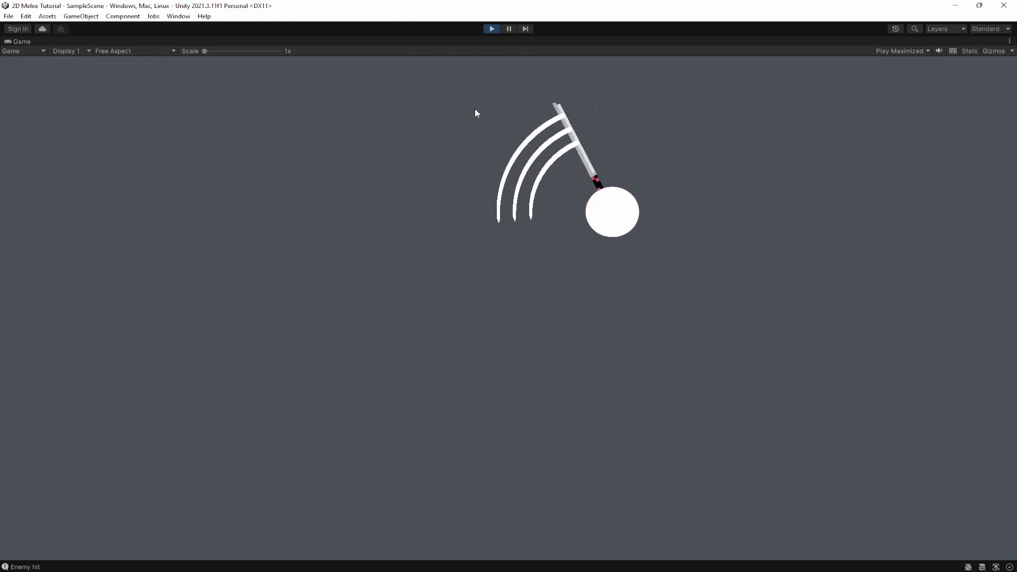
pyautogui.hotkey('ctrl', 'p')
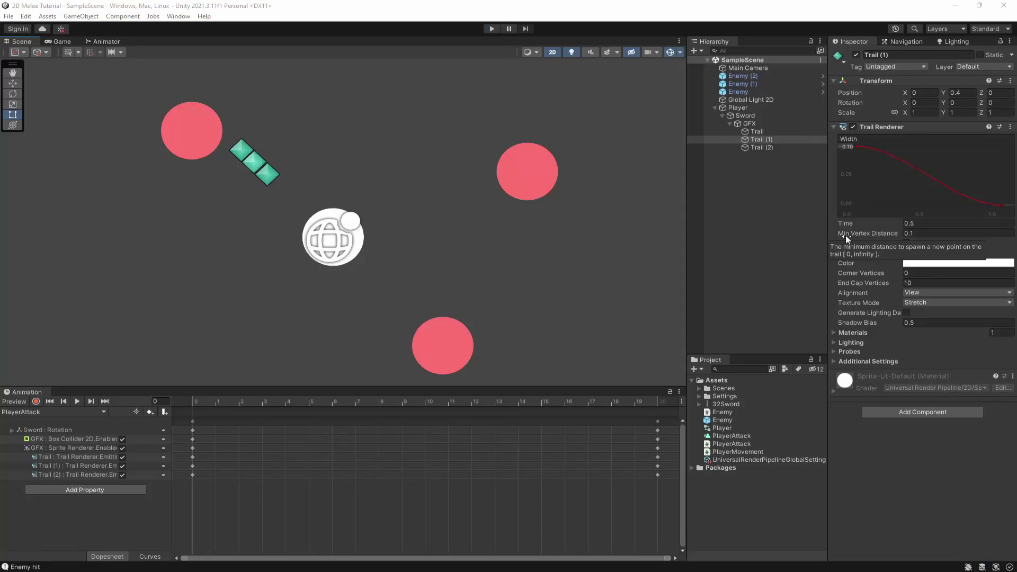